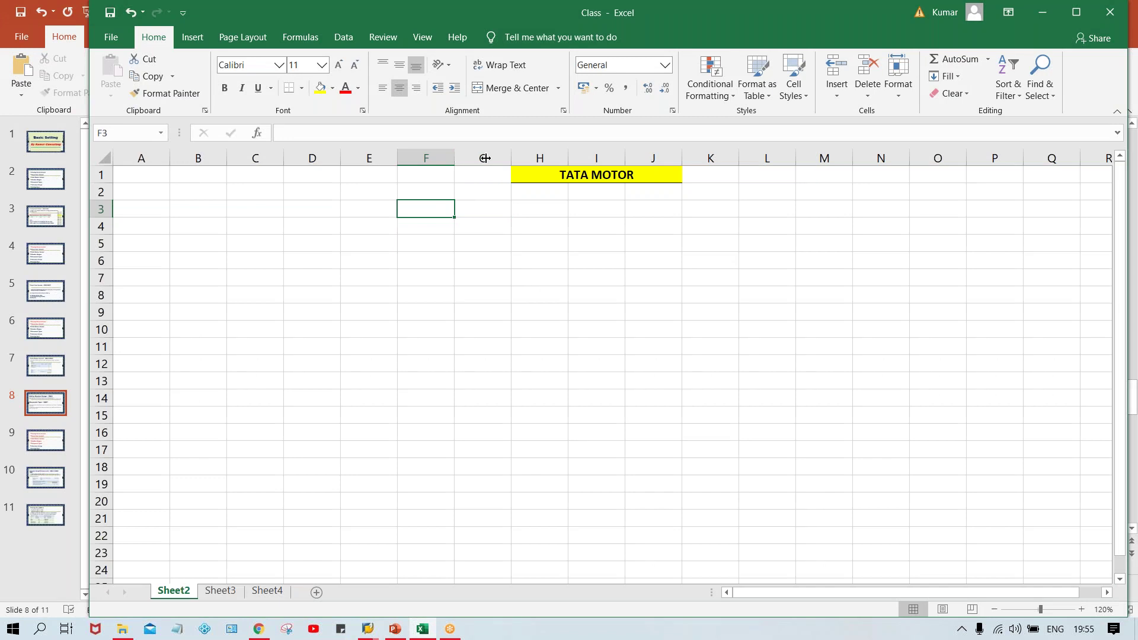
- Enter the company heading "XYZ LTD." in cell F3, ending with a full stop
{"action": "key", "text": "Caps_Lock"}
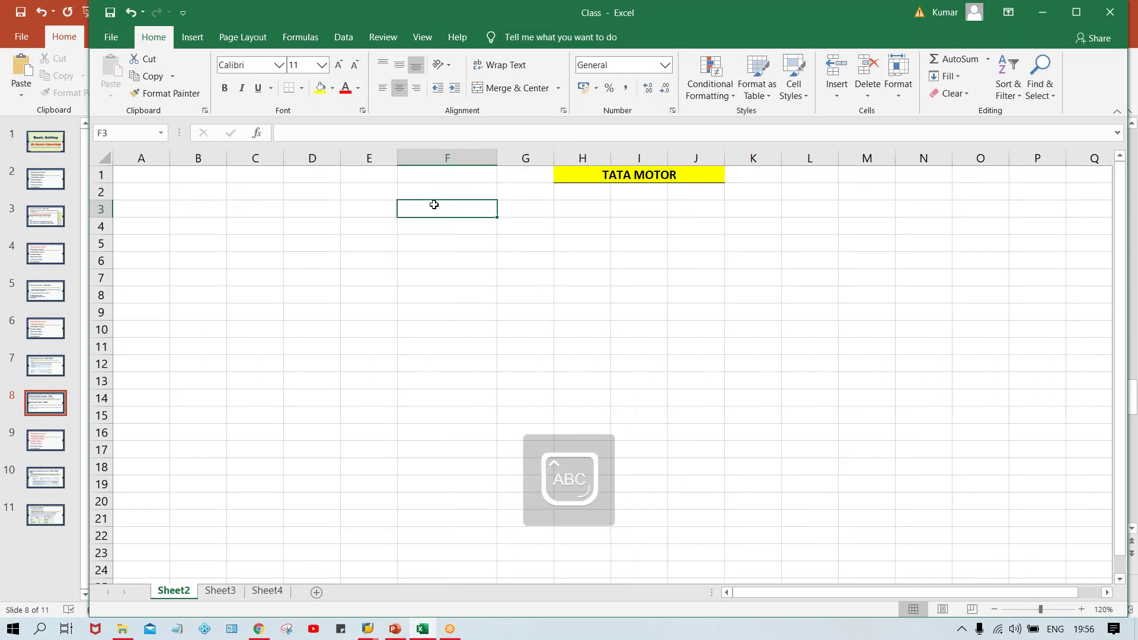
{"action": "type", "text": "XYZ L"}
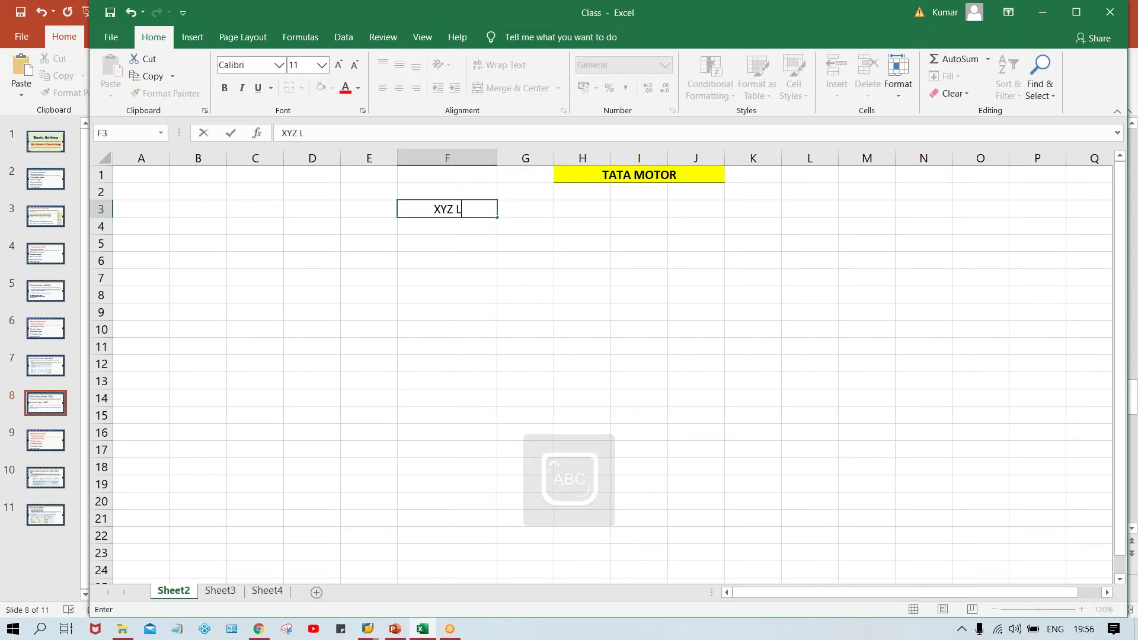
{"action": "type", "text": "TD"}
{"action": "key", "text": "Return"}
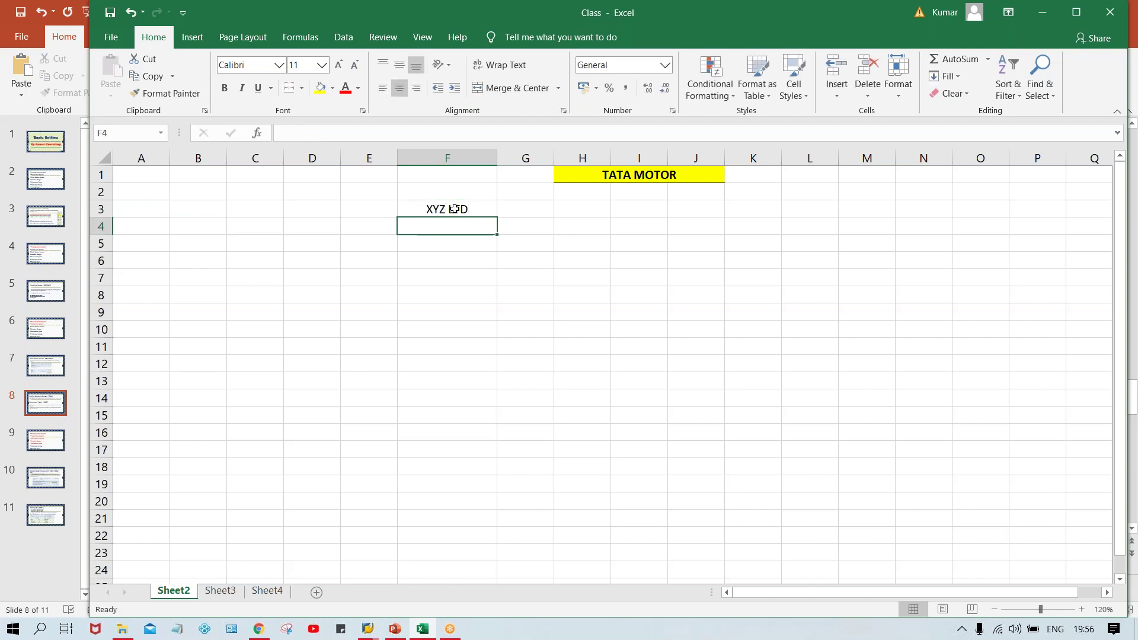
{"action": "left_click", "coordinate": [485, 209]}
{"action": "key", "text": "F2"}
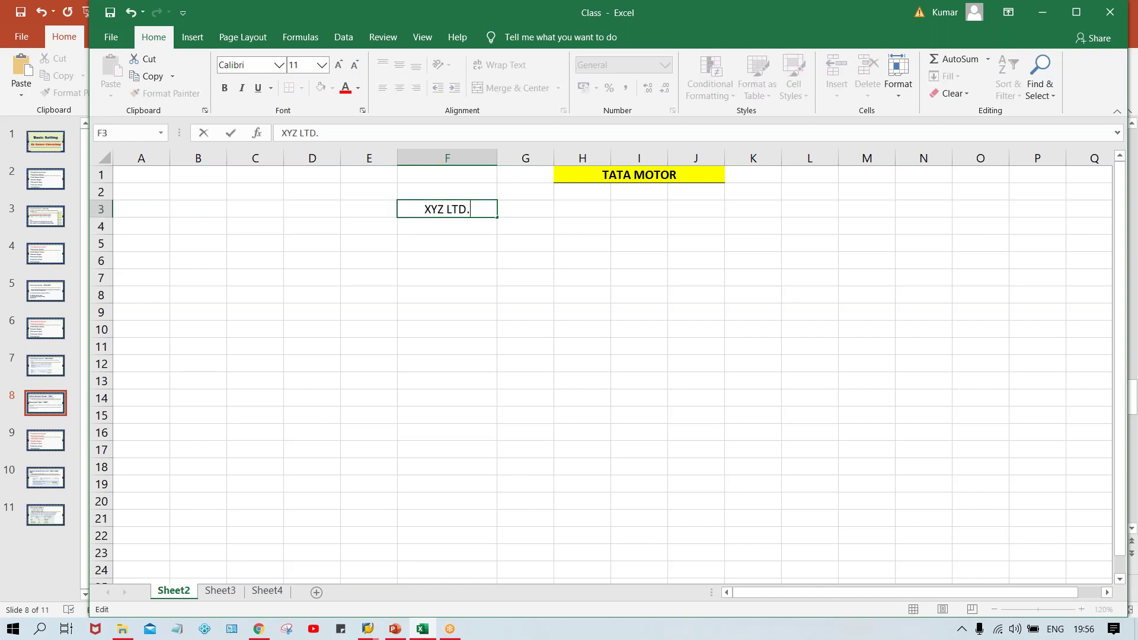
{"action": "type", "text": "."}
{"action": "key", "text": "Return"}
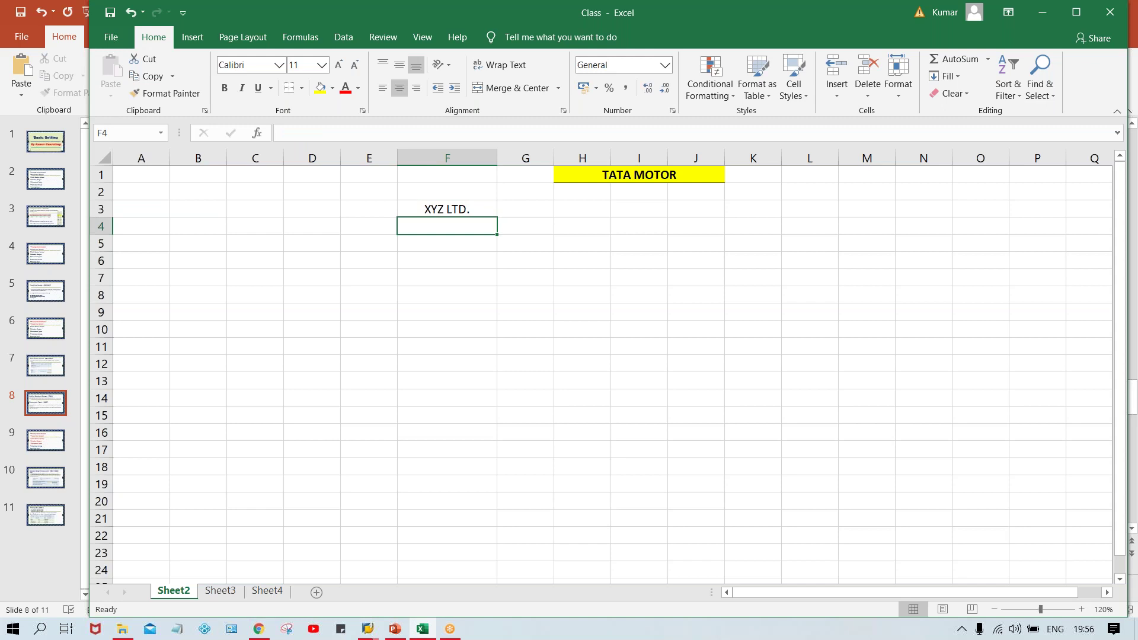
{"action": "left_click", "coordinate": [457, 210]}
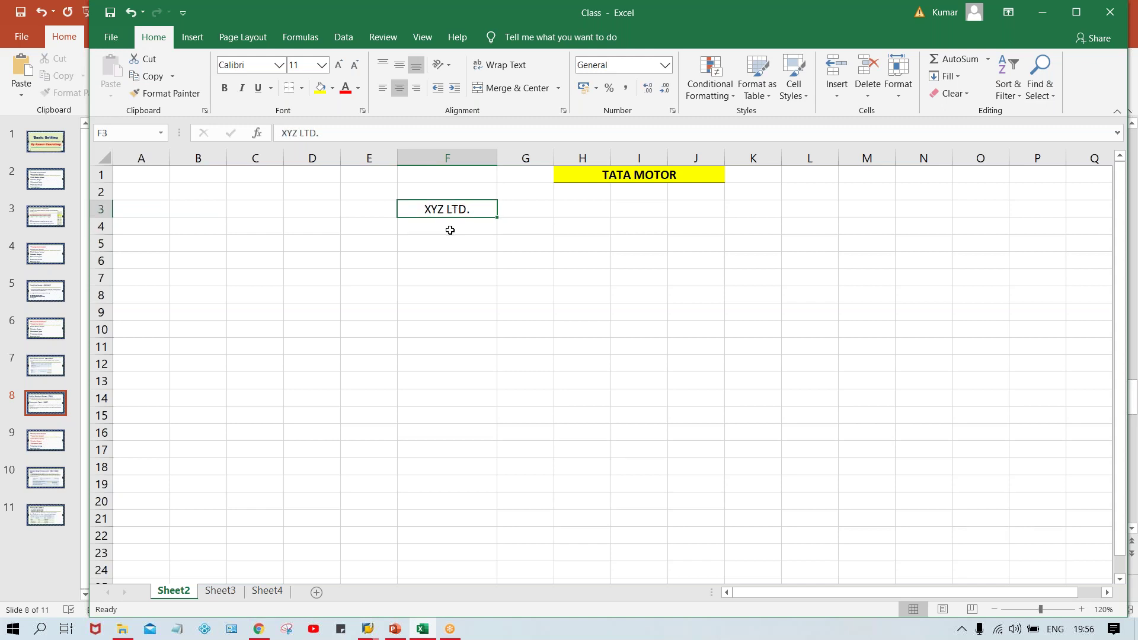
- Enter the amounts 1000, 4000 and 500 beneath the heading in cells F4 to F6
{"action": "left_click", "coordinate": [450, 230]}
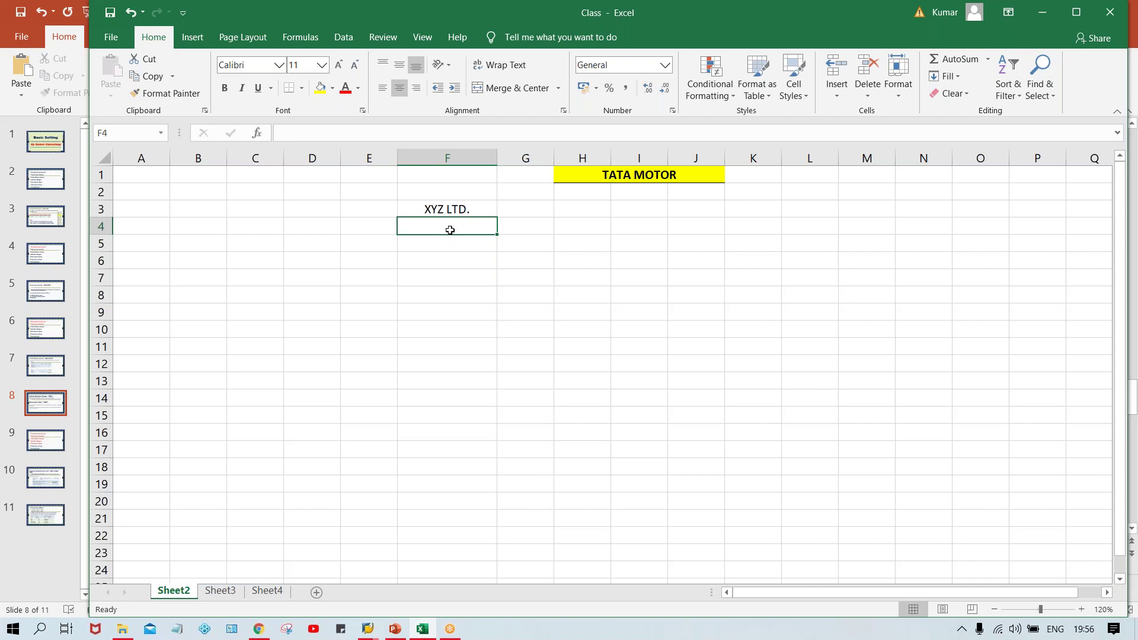
{"action": "left_click", "coordinate": [445, 204]}
{"action": "left_click", "coordinate": [445, 229]}
{"action": "type", "text": "1000"}
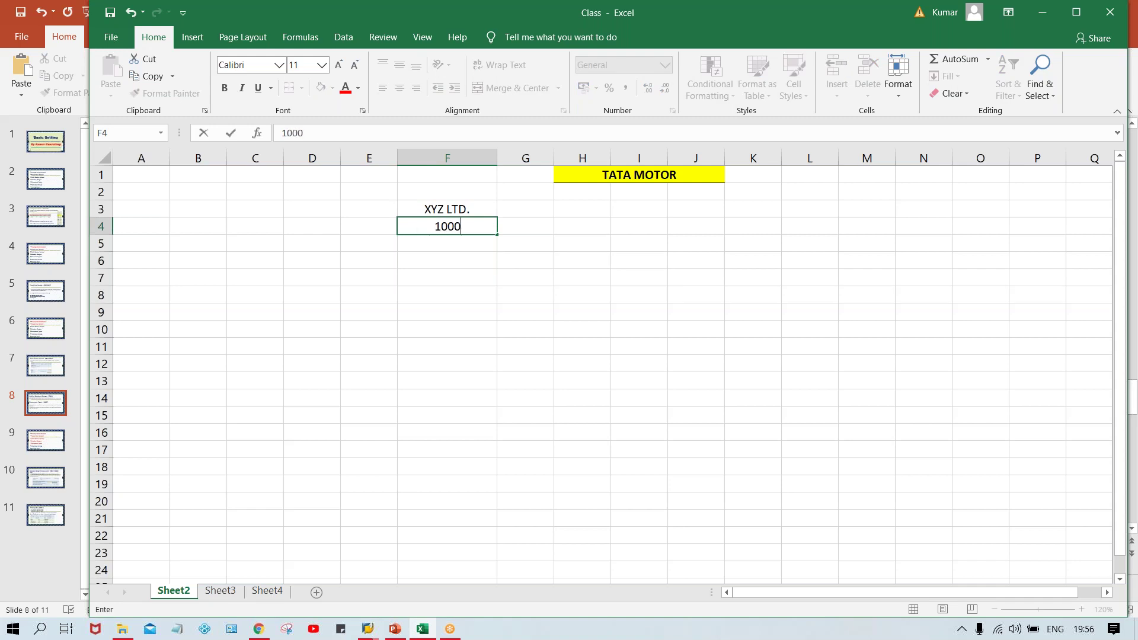
{"action": "key", "text": "Return"}
{"action": "type", "text": "4000"}
{"action": "key", "text": "Return"}
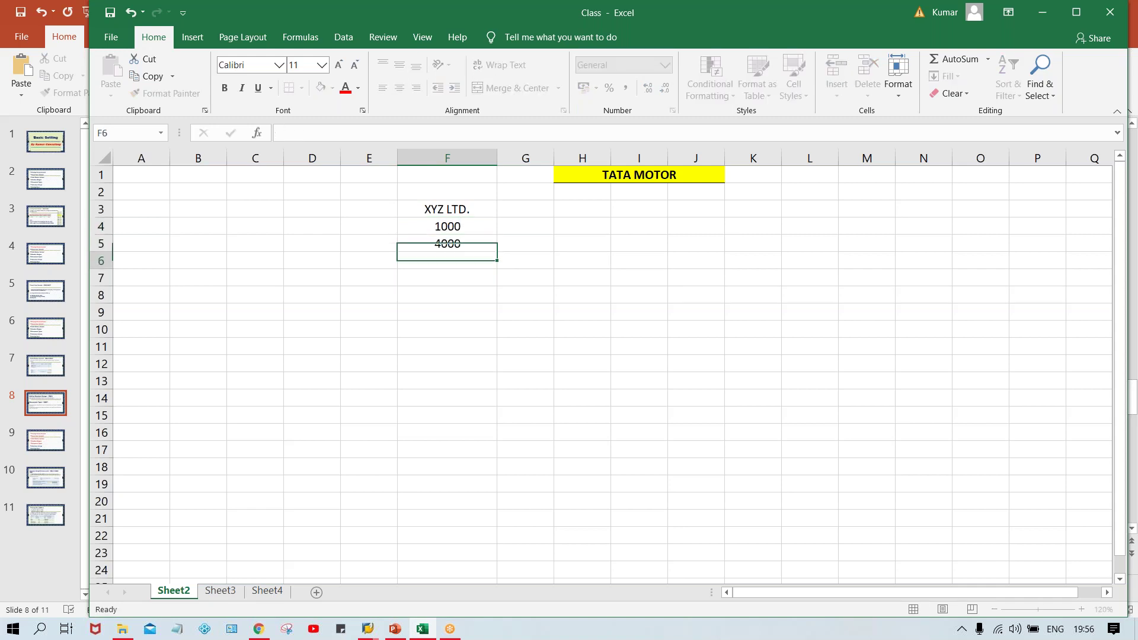
{"action": "type", "text": "500"}
{"action": "key", "text": "Return"}
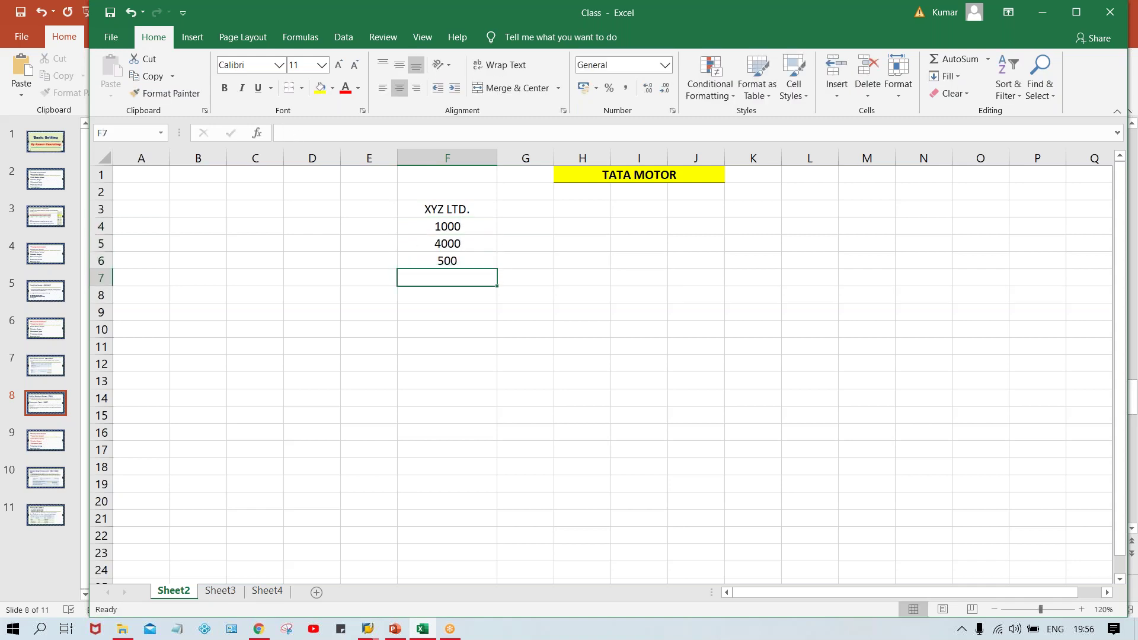
- Clear the amount in F6 and add a bottom border beneath the heading in F3
{"action": "key", "text": "Up"}
{"action": "key", "text": "Up"}
{"action": "key", "text": "Down"}
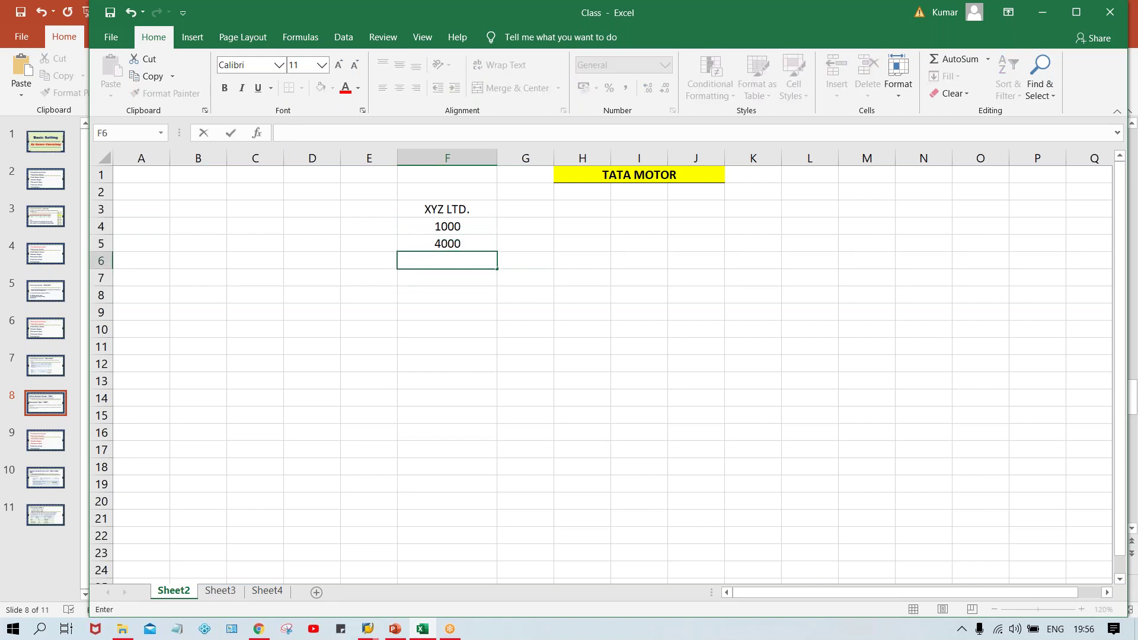
{"action": "key", "text": "Up"}
{"action": "left_click", "coordinate": [453, 227]}
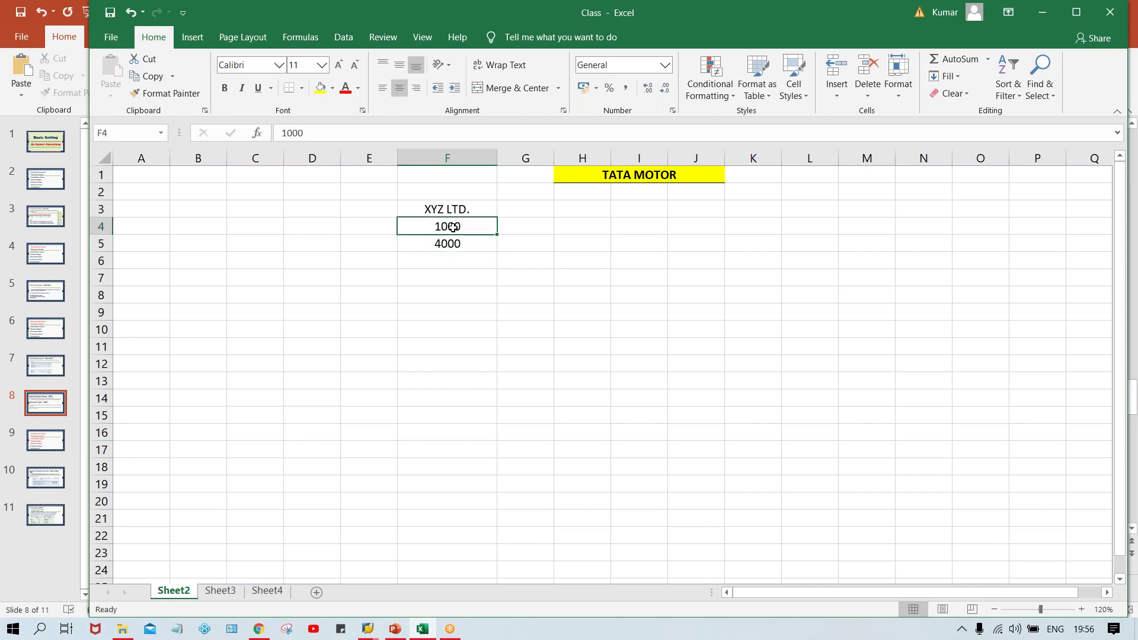
{"action": "left_click", "coordinate": [455, 210]}
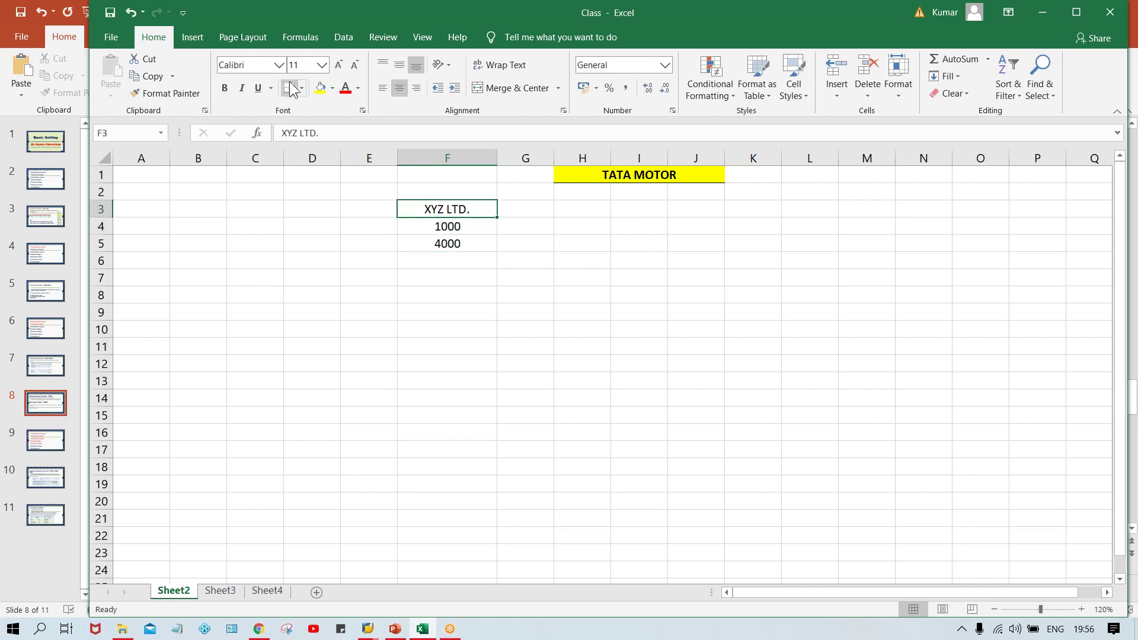
{"action": "left_click", "coordinate": [463, 234]}
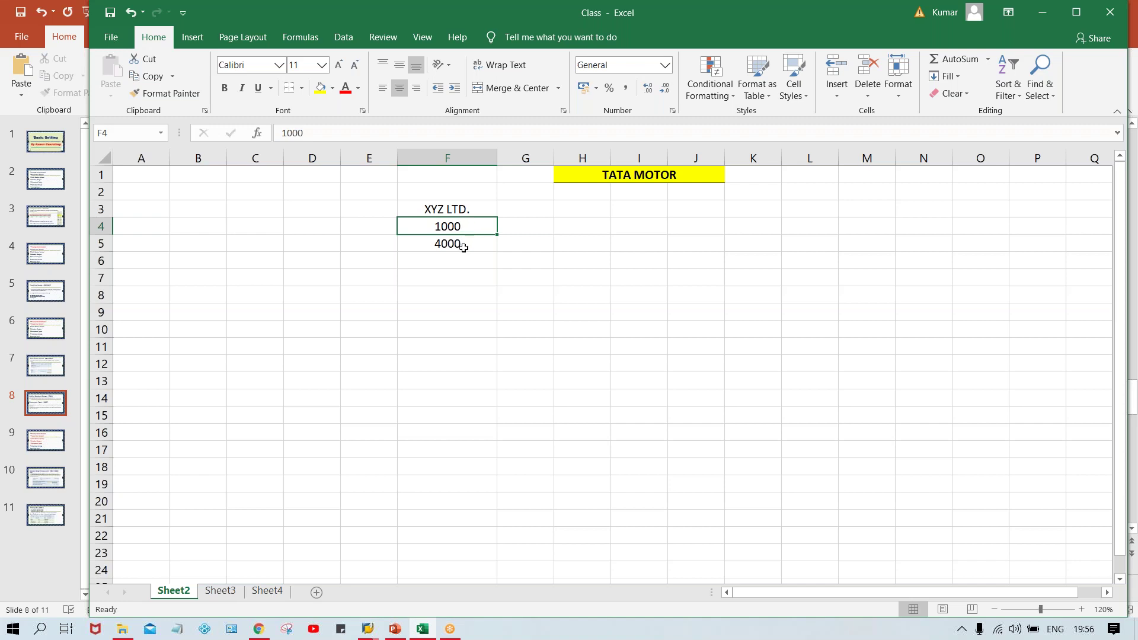
- Replace the amount in F5 with 400 and enter 600 in F6
{"action": "left_click", "coordinate": [464, 246]}
{"action": "key", "text": "Delete"}
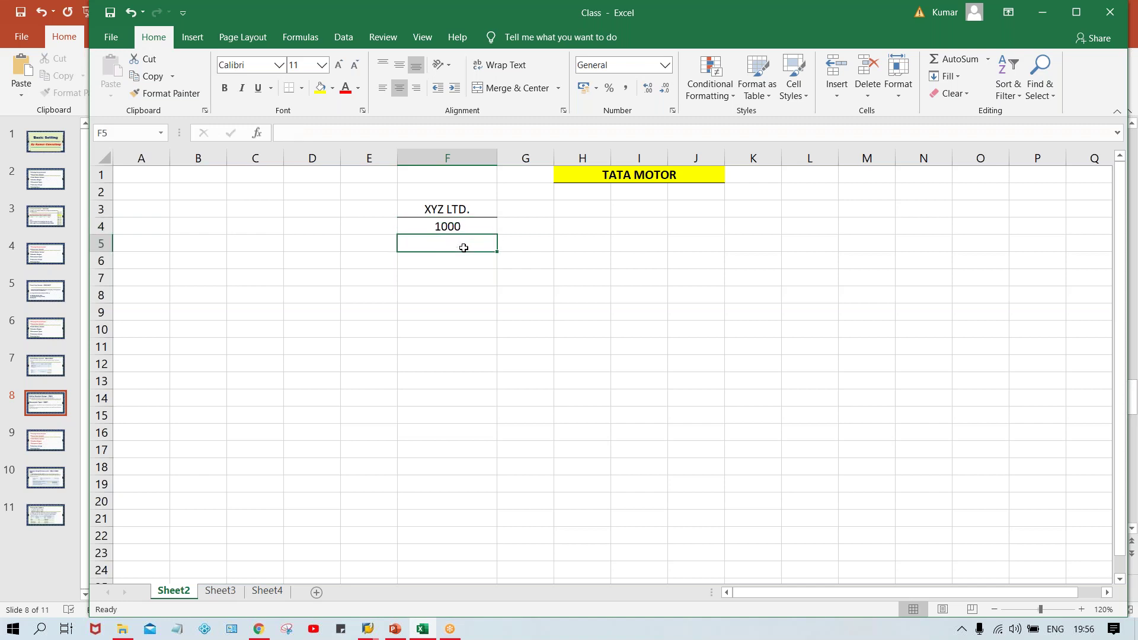
{"action": "type", "text": "400"}
{"action": "key", "text": "Return"}
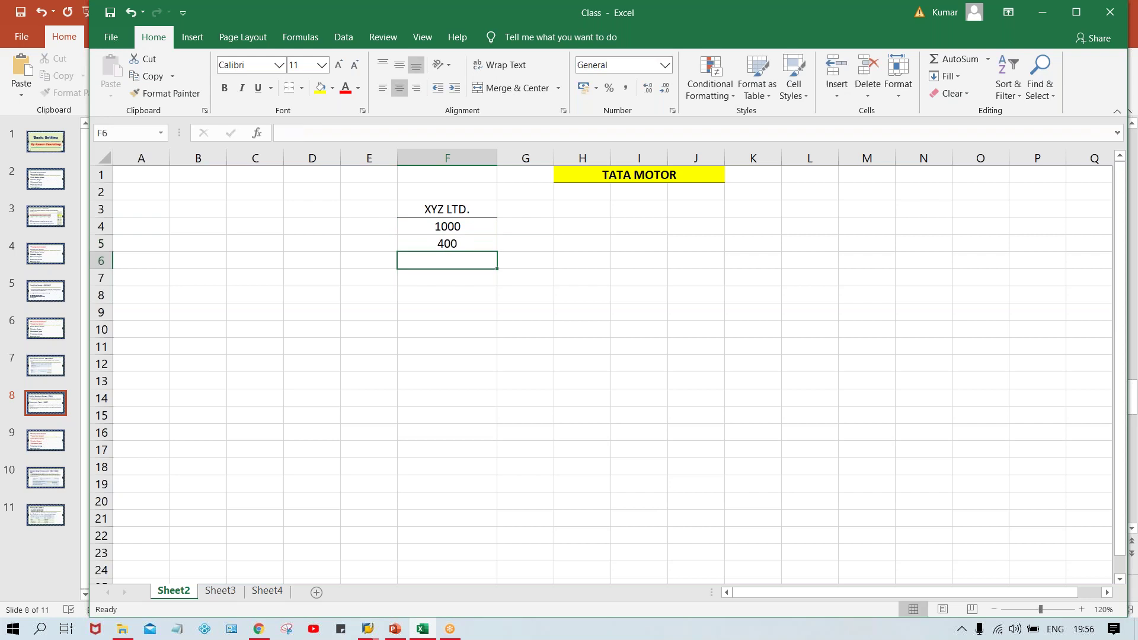
{"action": "type", "text": "600"}
{"action": "key", "text": "Return"}
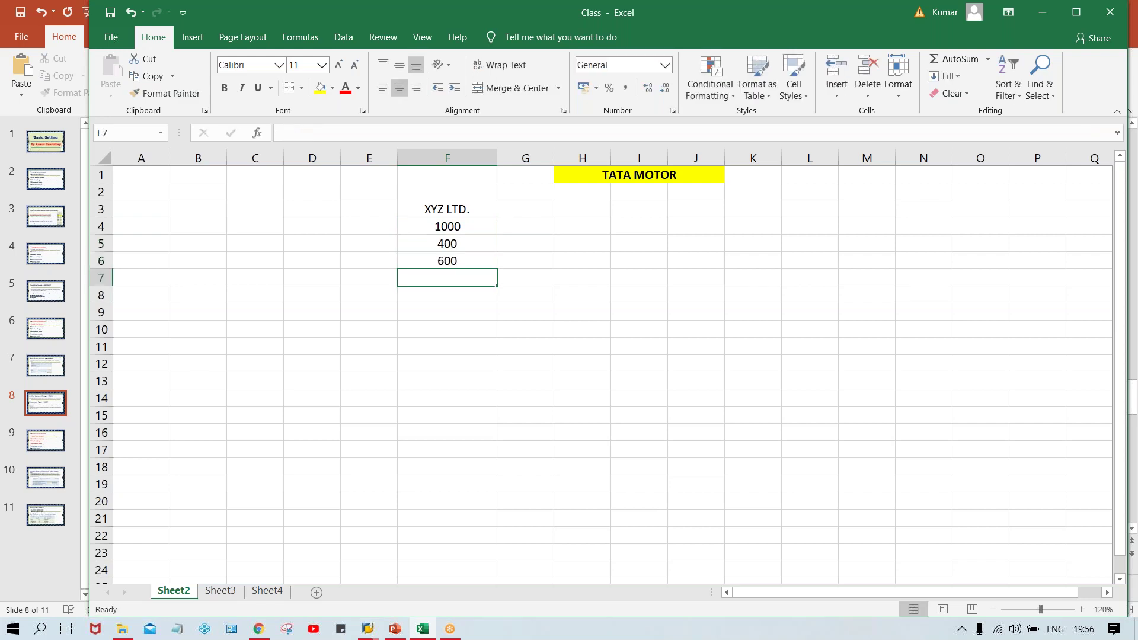
{"action": "left_click_drag", "start_coordinate": [447, 225], "coordinate": [449, 264]}
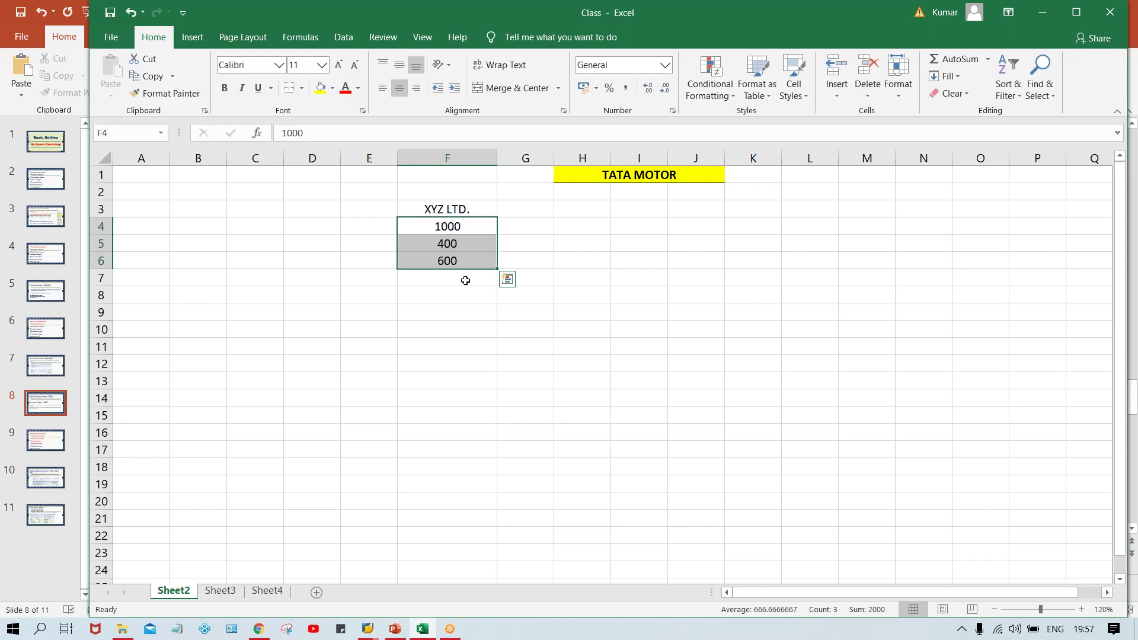
{"action": "left_click", "coordinate": [465, 281]}
{"action": "left_click", "coordinate": [451, 231]}
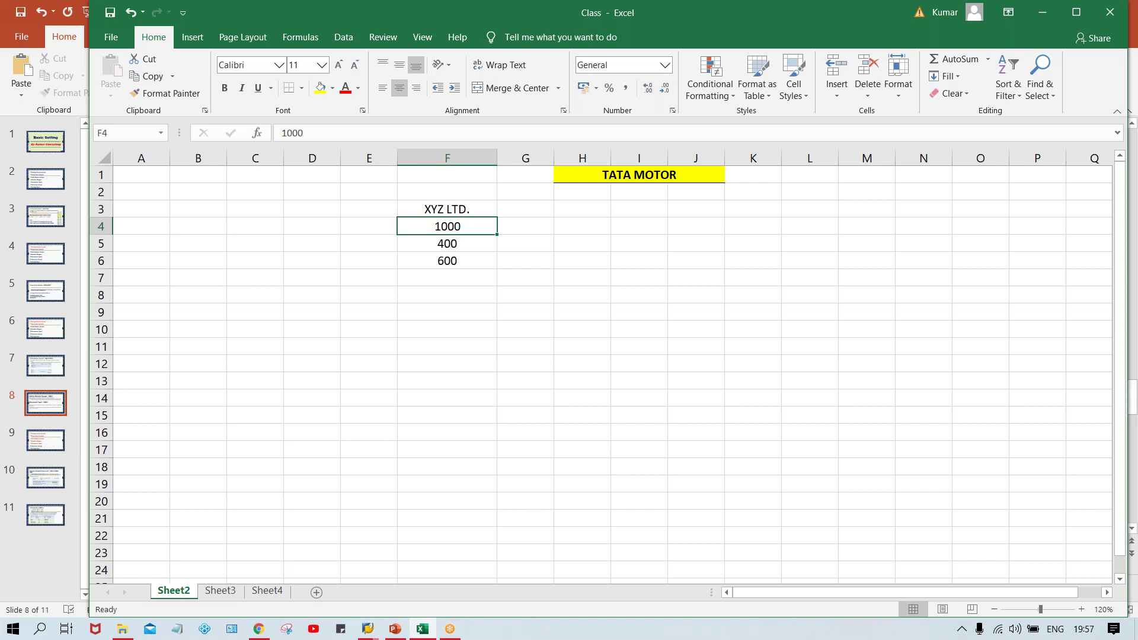
- Make the "XYZ LTD." heading in F3 bold
{"action": "left_click", "coordinate": [454, 205]}
{"action": "key", "text": "ctrl+b"}
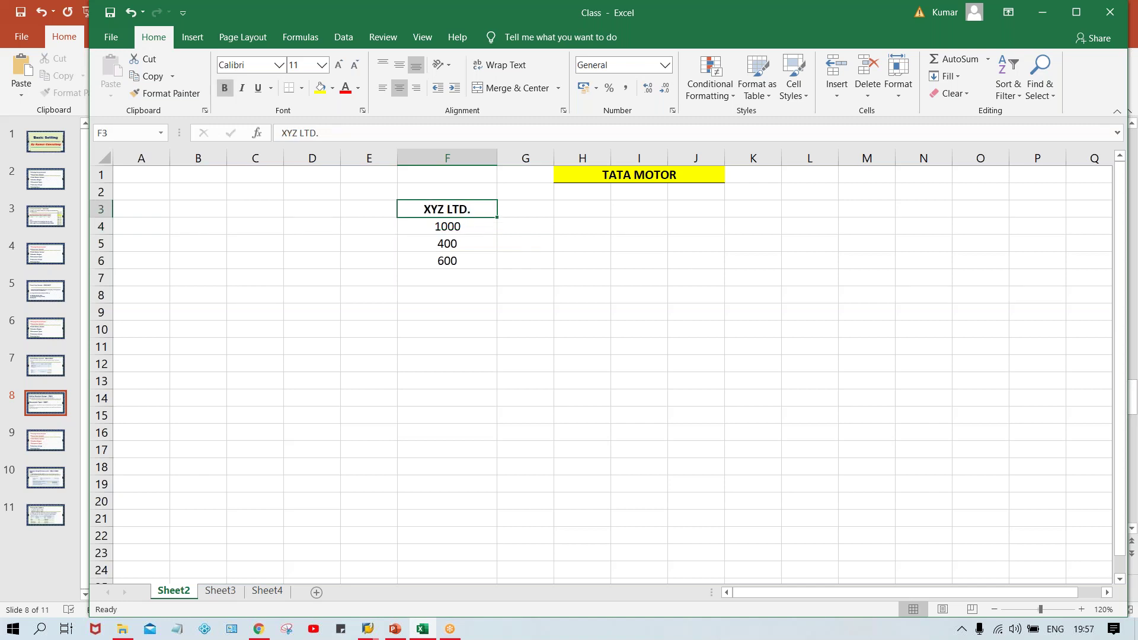
{"action": "key", "text": "Down"}
{"action": "key", "text": "Down"}
{"action": "key", "text": "Down"}
{"action": "key", "text": "Down"}
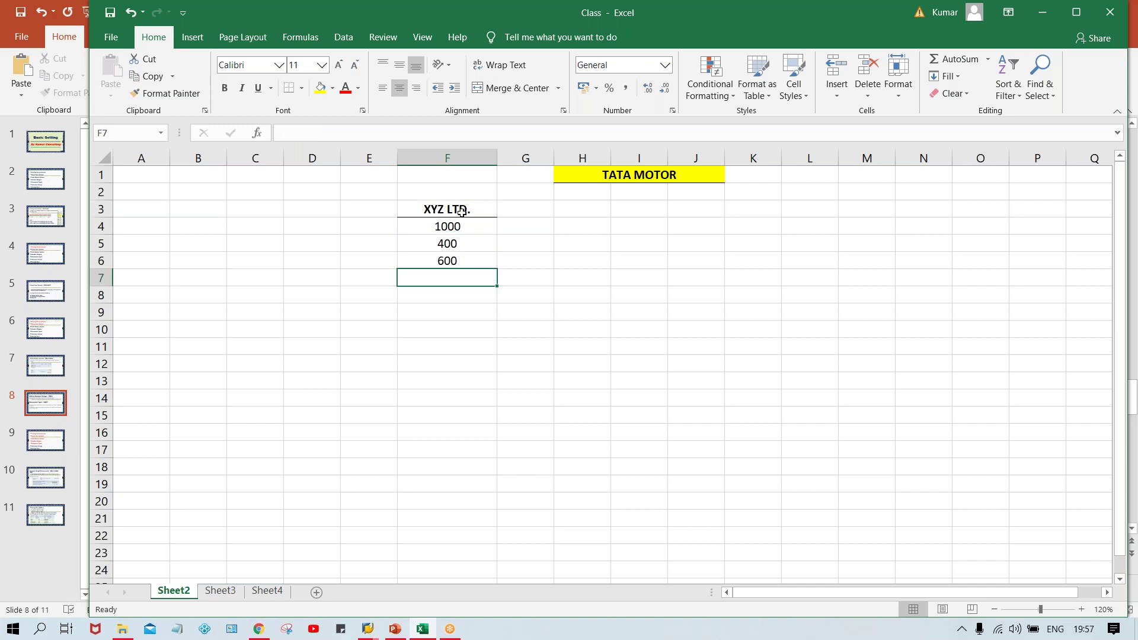
{"action": "left_click", "coordinate": [462, 212]}
{"action": "left_click", "coordinate": [467, 230]}
{"action": "left_click", "coordinate": [468, 244]}
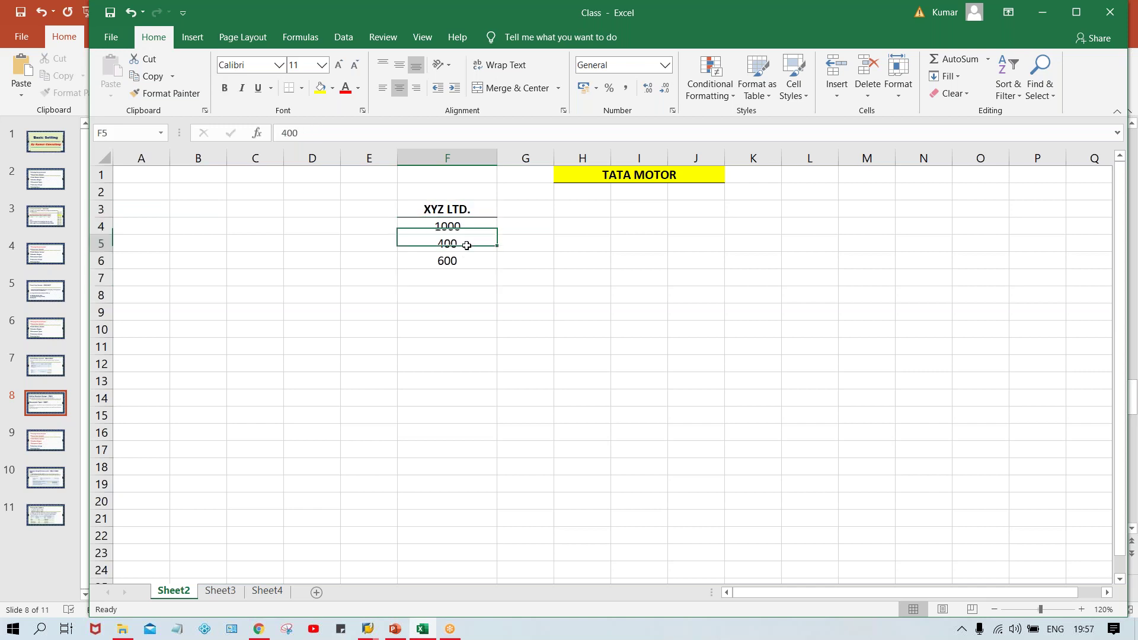
{"action": "left_click", "coordinate": [468, 262]}
{"action": "left_click", "coordinate": [467, 228]}
{"action": "left_click", "coordinate": [466, 247]}
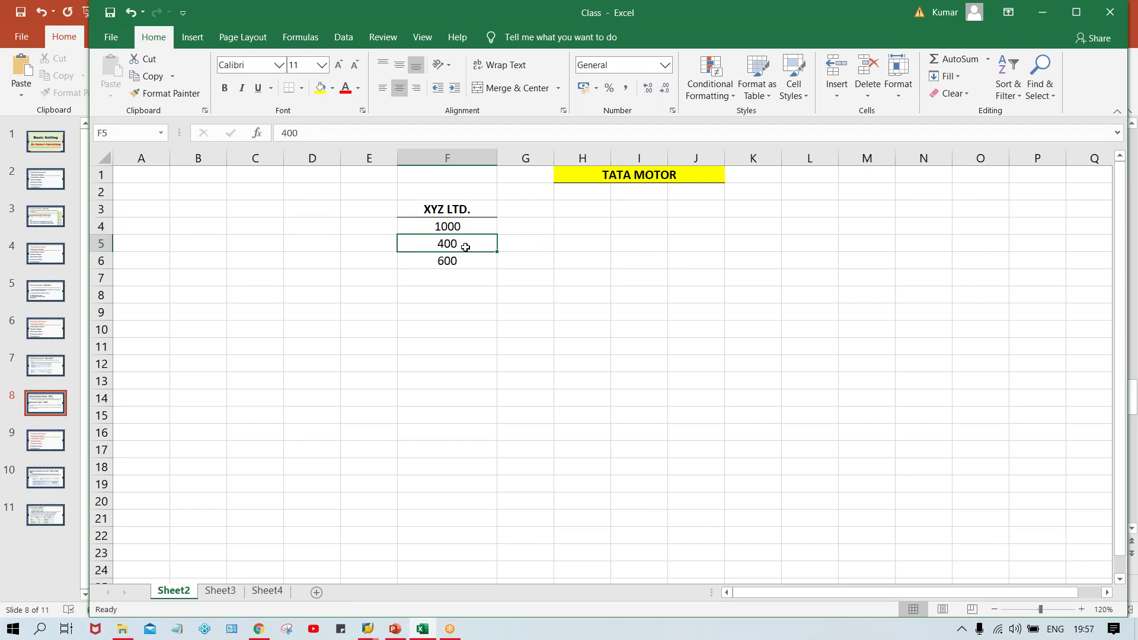
{"action": "left_click", "coordinate": [473, 264]}
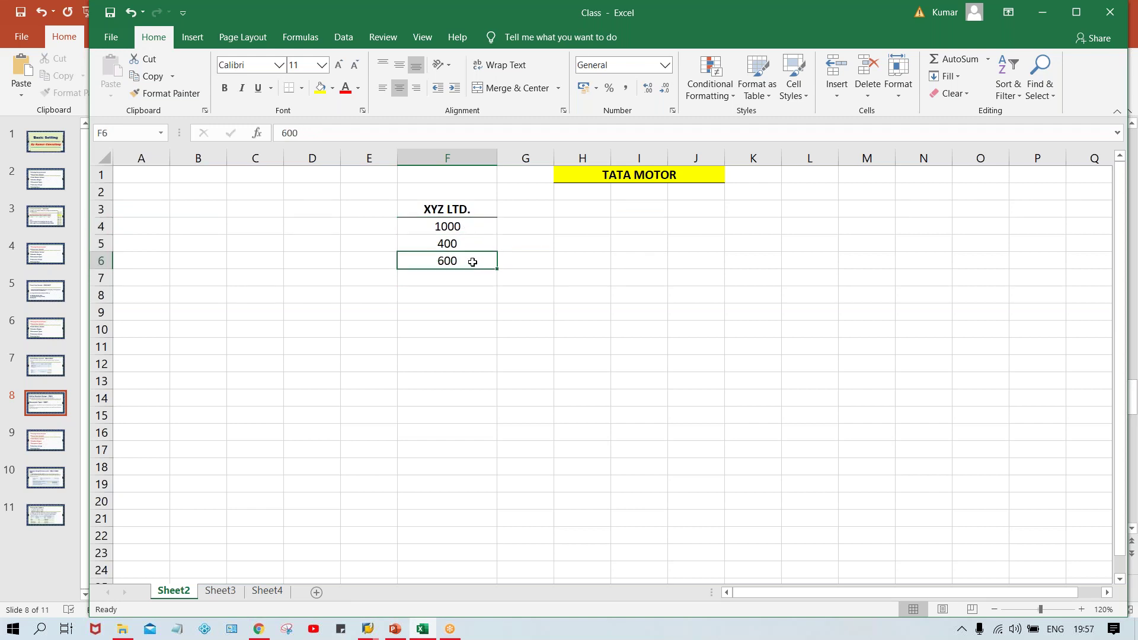
{"action": "left_click", "coordinate": [466, 227]}
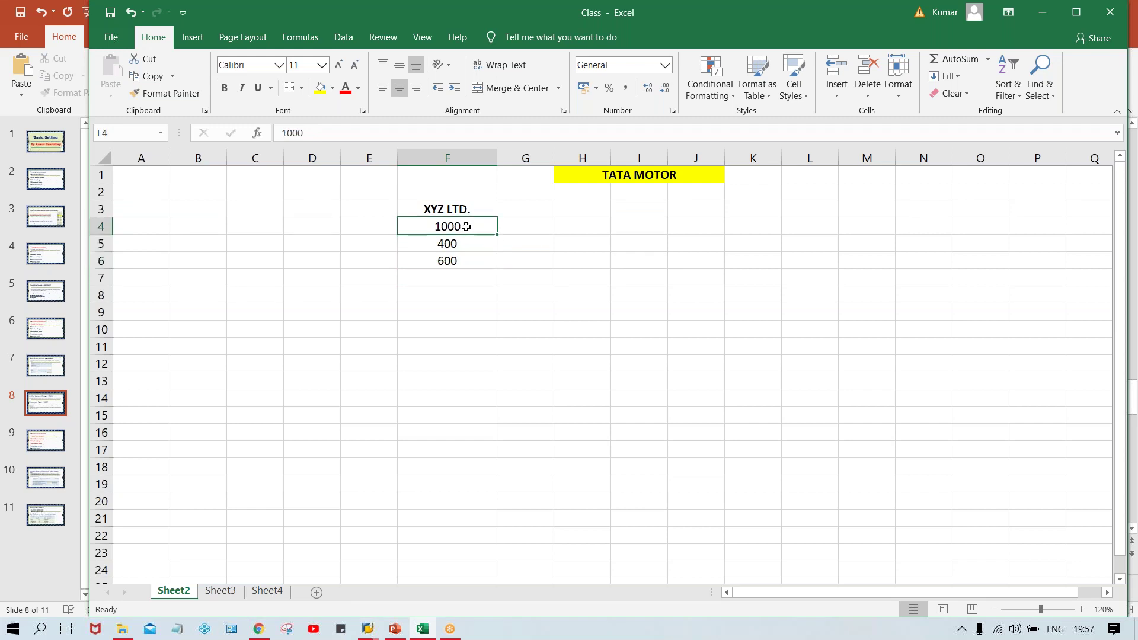
- Label the 1000 amount by entering "INV." in the adjacent cell G4
{"action": "left_click", "coordinate": [533, 223]}
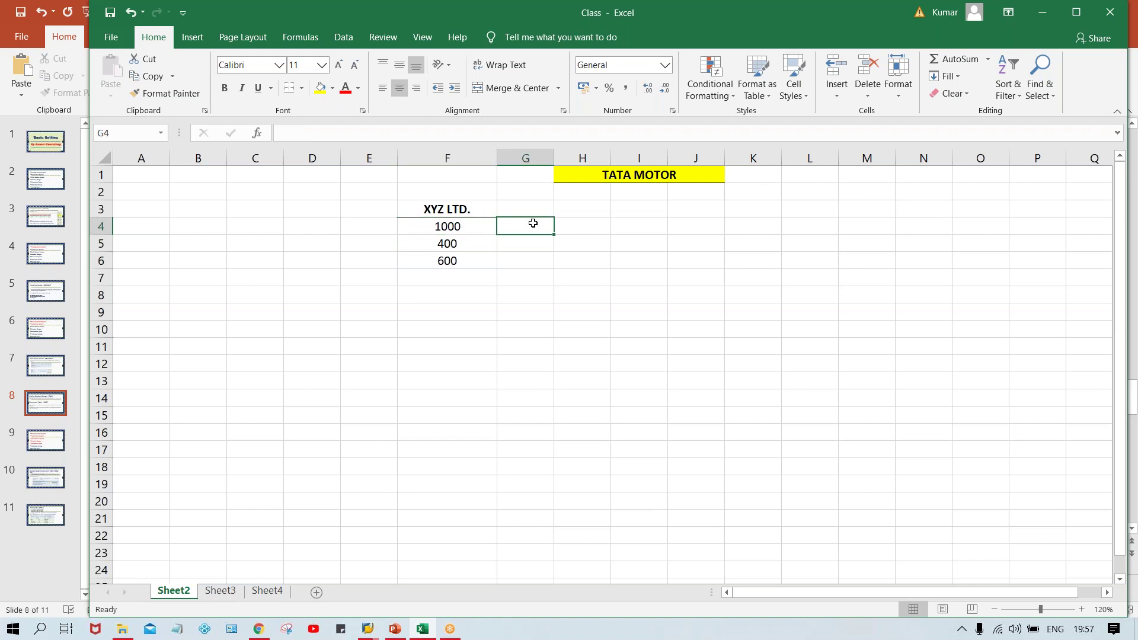
{"action": "type", "text": "INV."}
{"action": "key", "text": "Return"}
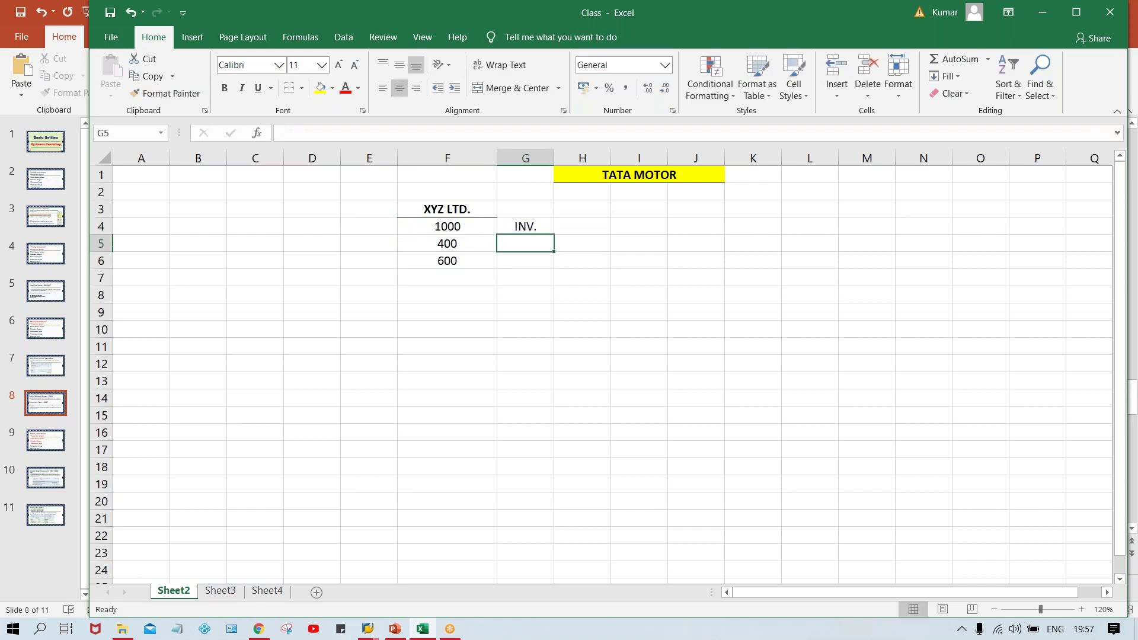
{"action": "left_click", "coordinate": [510, 227]}
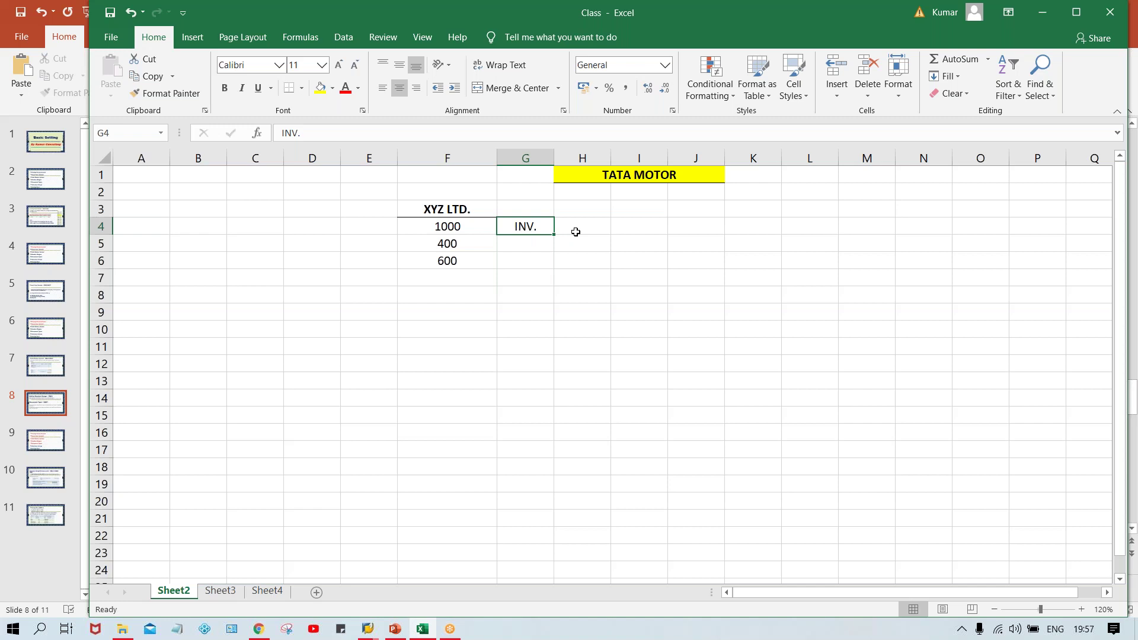
{"action": "left_click", "coordinate": [441, 234]}
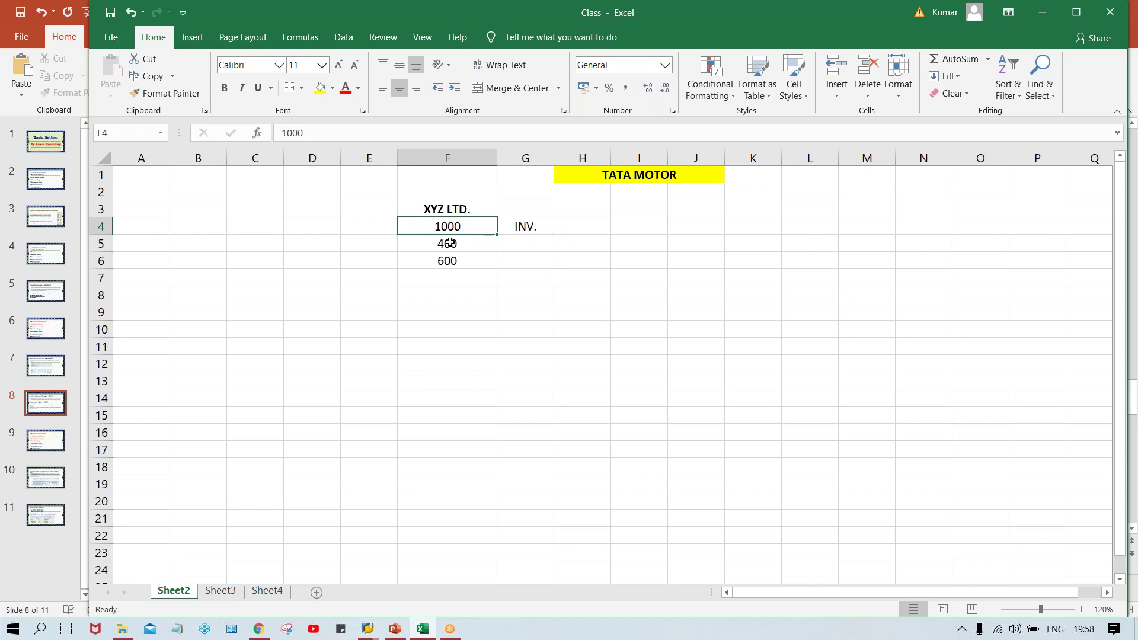
{"action": "left_click", "coordinate": [471, 242]}
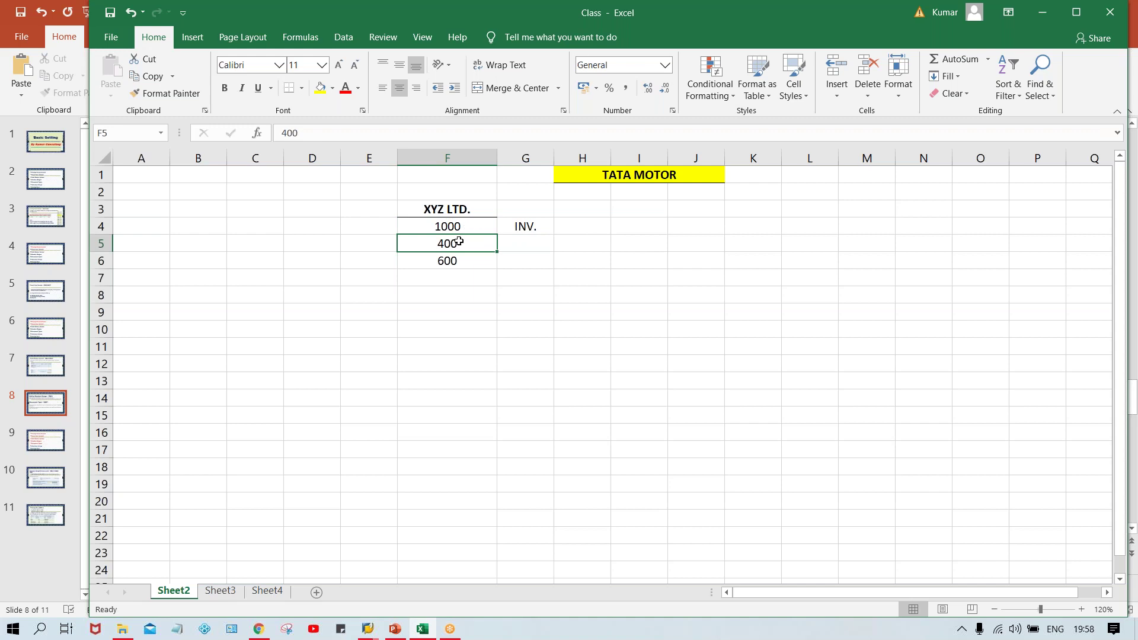
{"action": "left_click", "coordinate": [521, 243]}
{"action": "left_click_drag", "start_coordinate": [522, 243], "coordinate": [460, 229]}
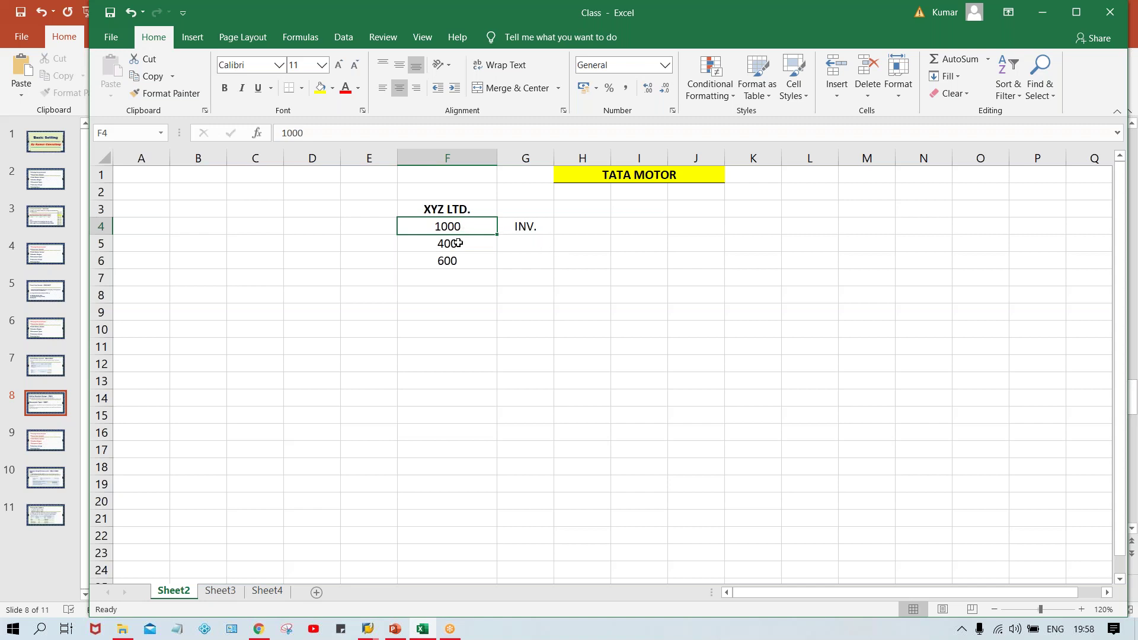
{"action": "left_click", "coordinate": [458, 243]}
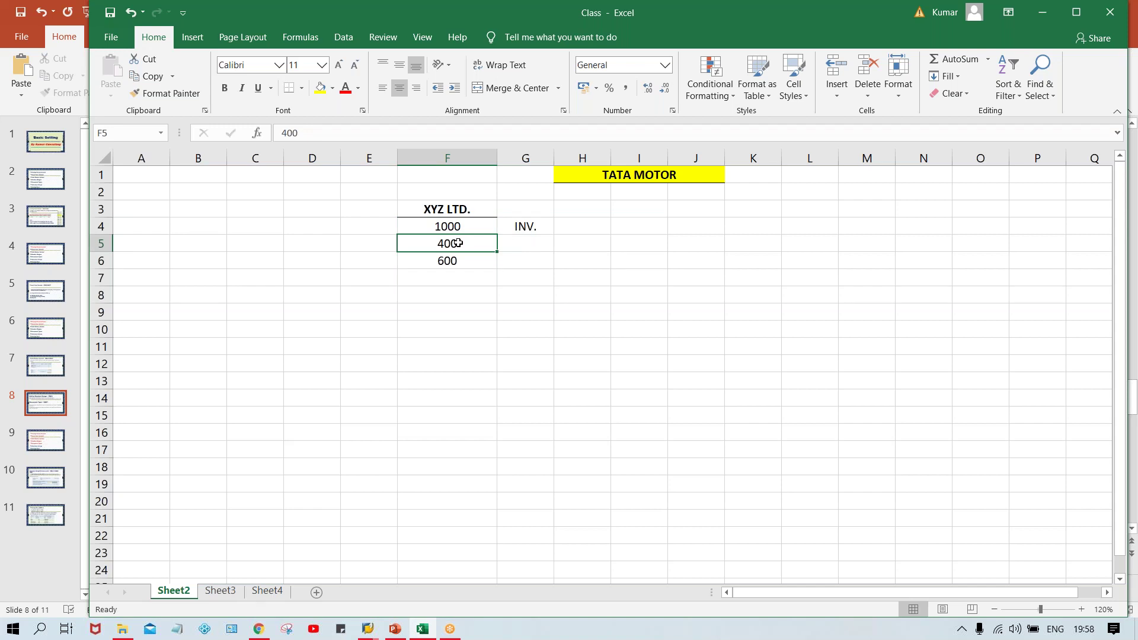
{"action": "left_click", "coordinate": [437, 227]}
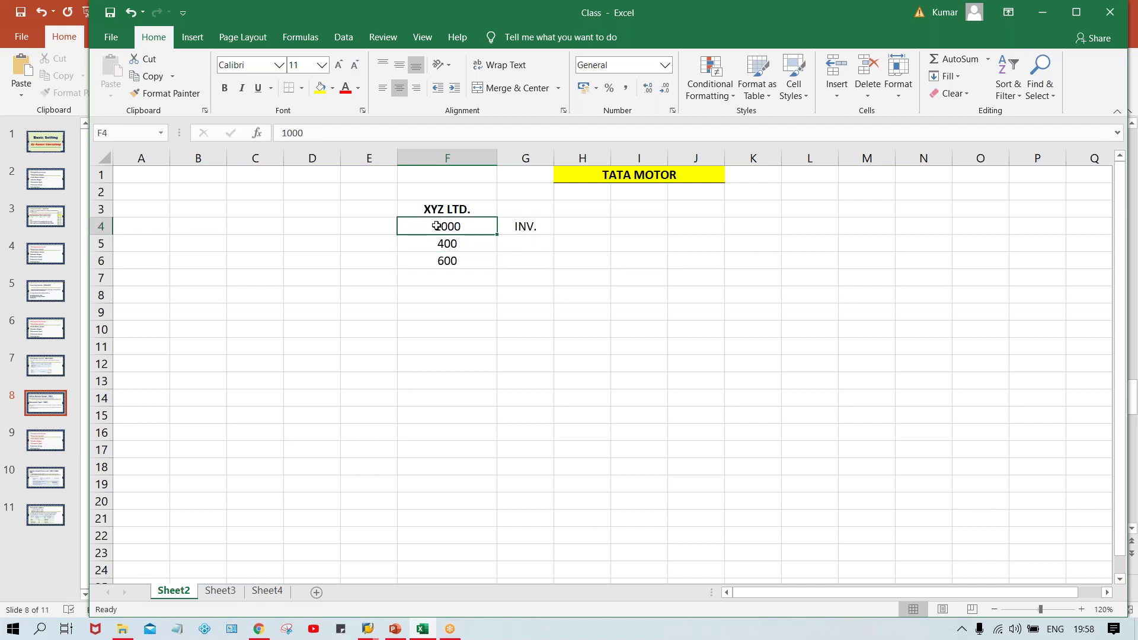
{"action": "left_click", "coordinate": [462, 244]}
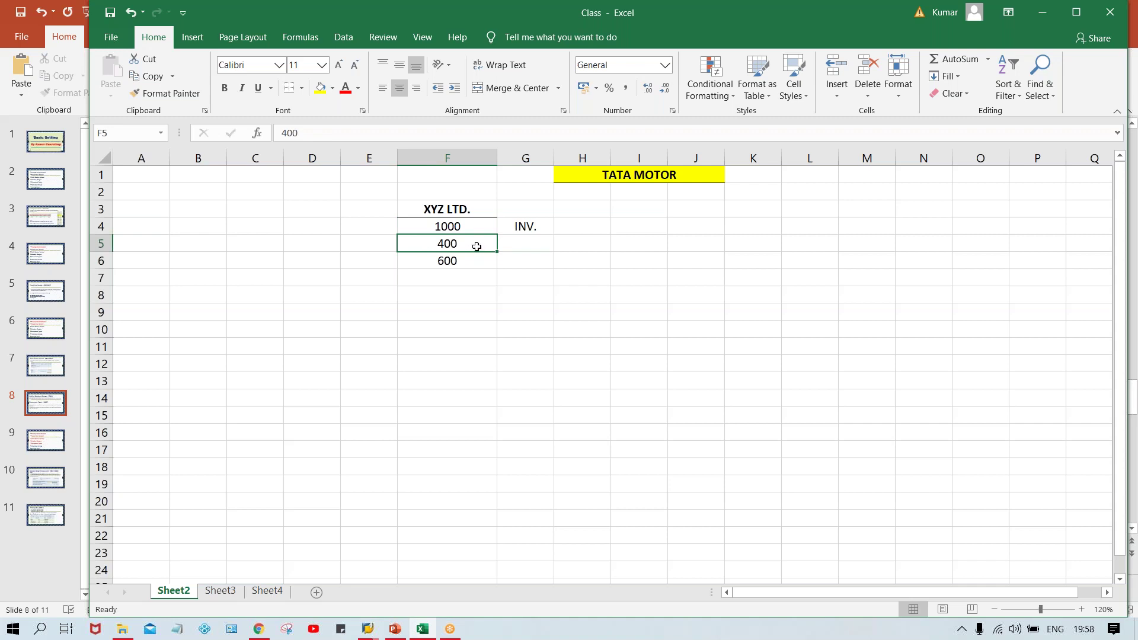
{"action": "left_click", "coordinate": [447, 222]}
{"action": "left_click", "coordinate": [452, 240]}
{"action": "left_click", "coordinate": [527, 244]}
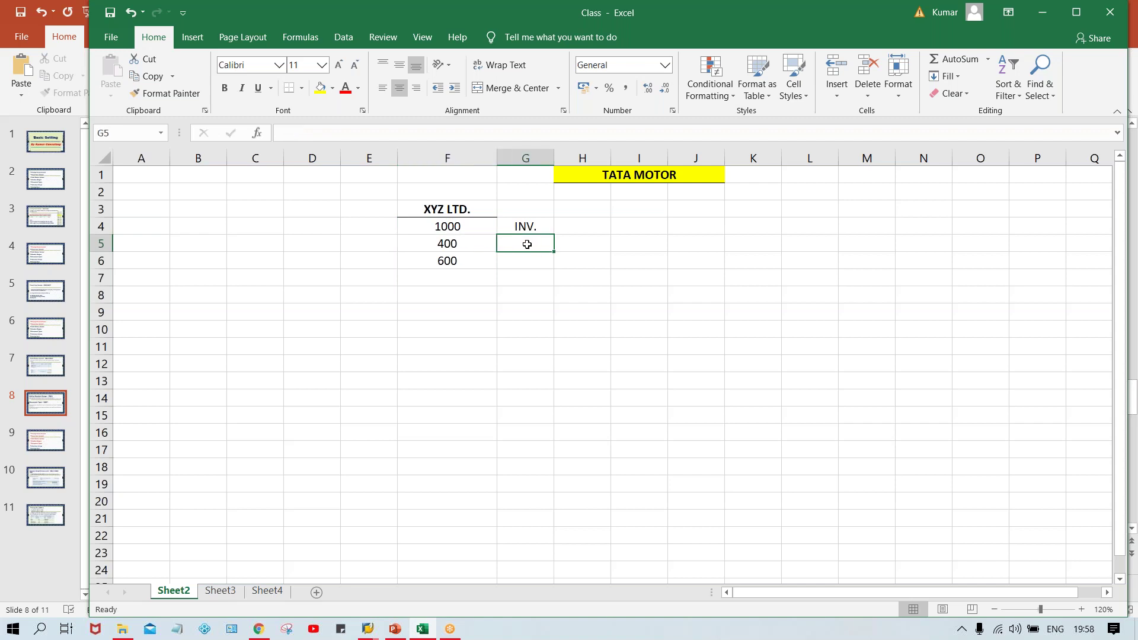
- Label the 400 amount "CCM" in G5 and the 600 amount "PYT" in G6
{"action": "type", "text": "C"}
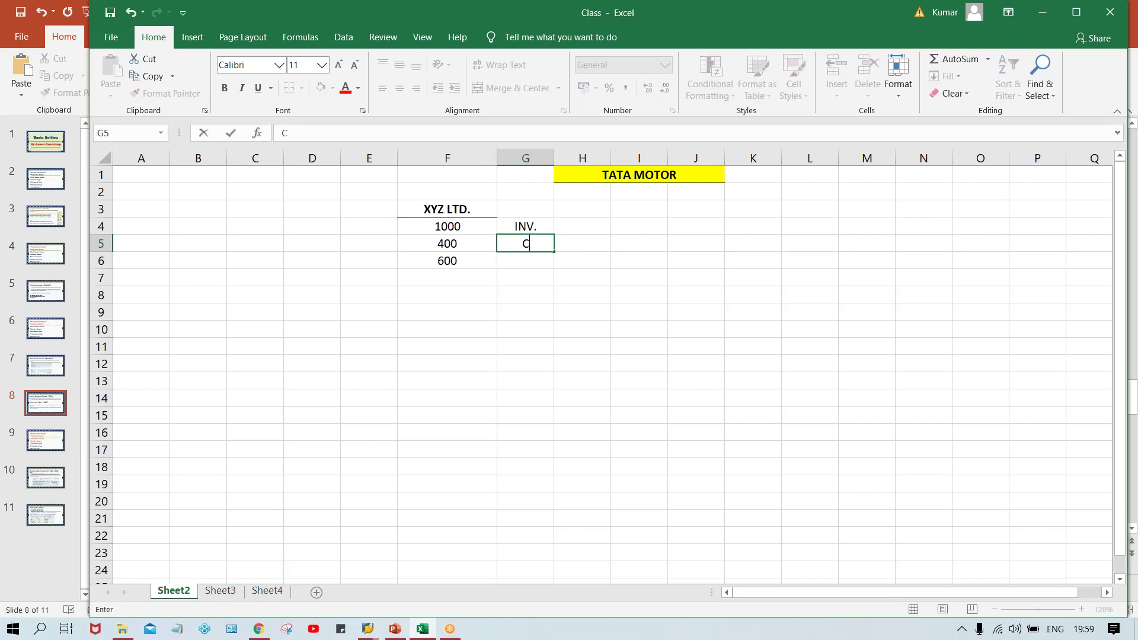
{"action": "type", "text": "CM"}
{"action": "key", "text": "Return"}
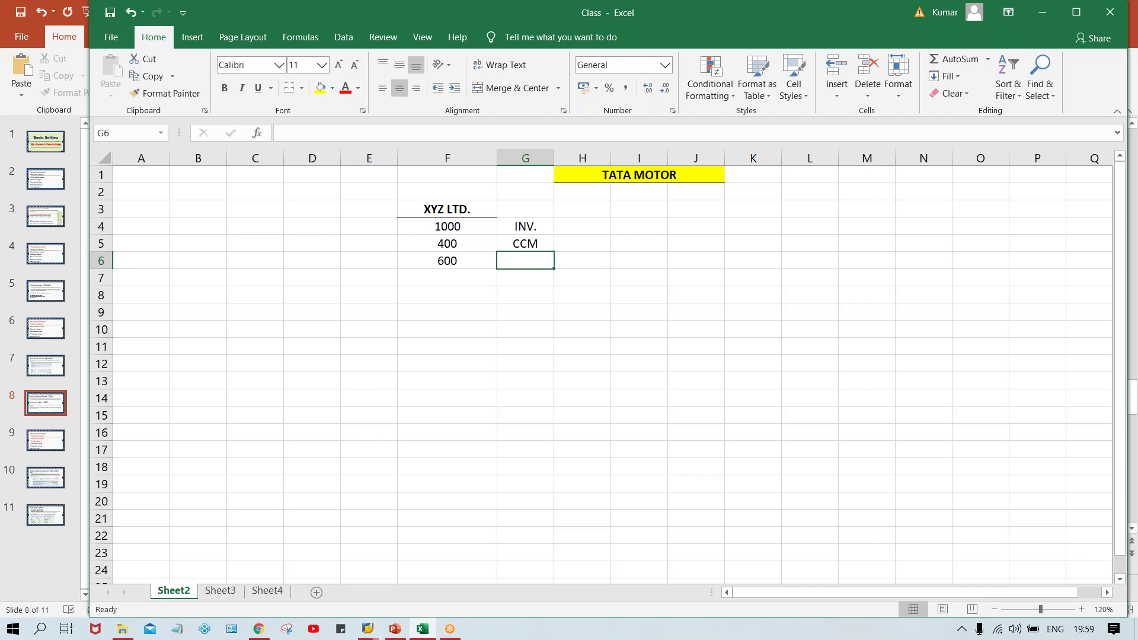
{"action": "left_click", "coordinate": [454, 243]}
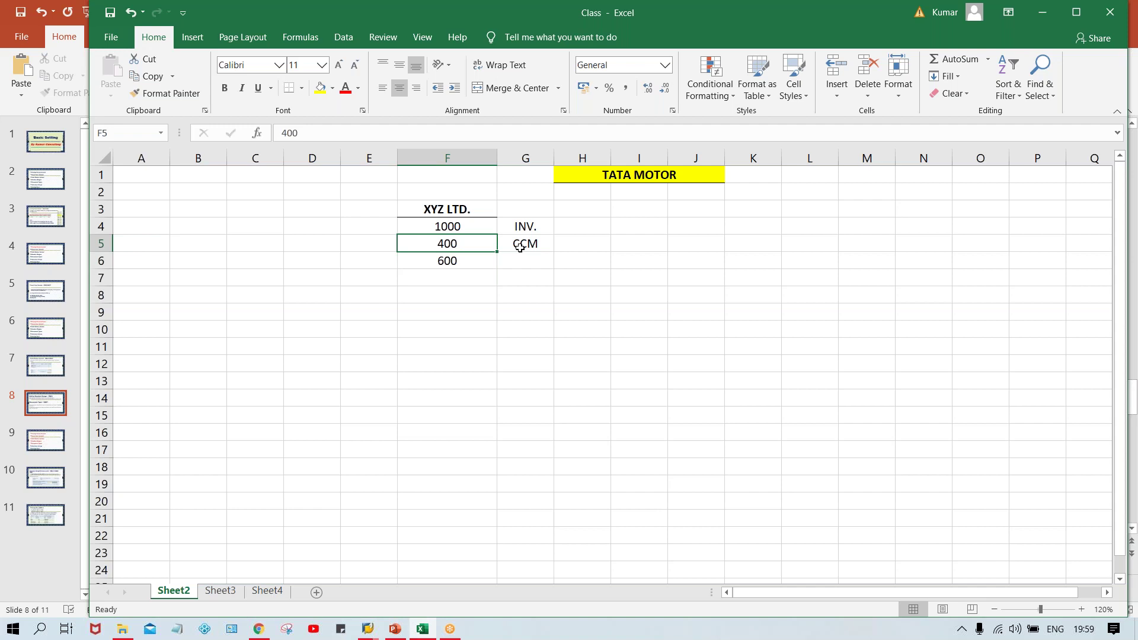
{"action": "left_click", "coordinate": [456, 262]}
{"action": "left_click", "coordinate": [530, 260]}
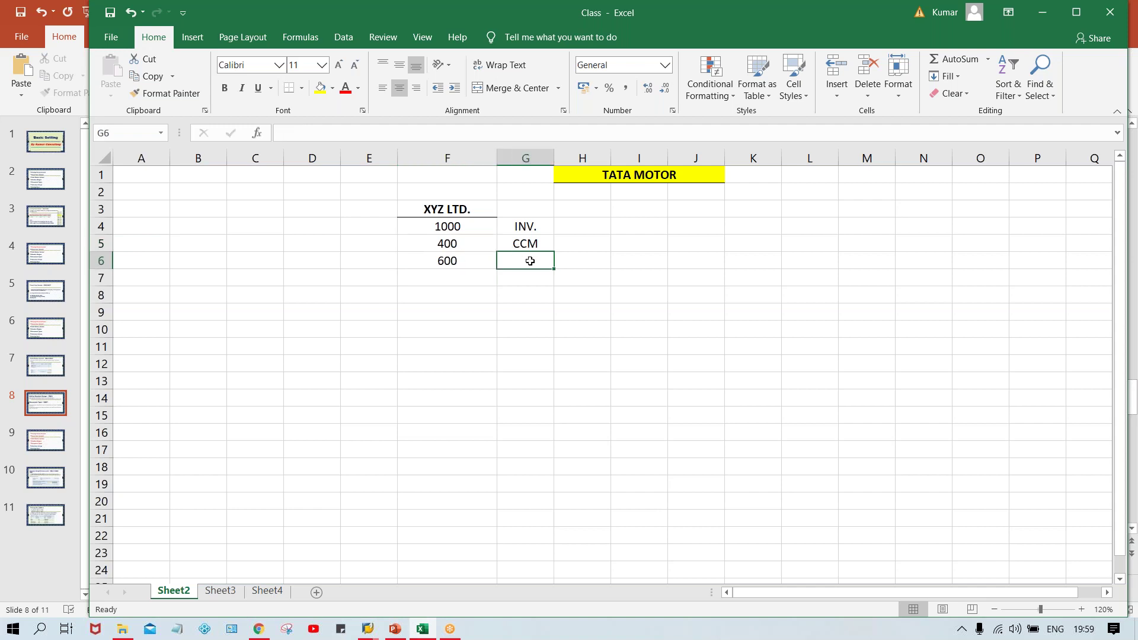
{"action": "type", "text": "O"}
{"action": "key", "text": "BackSpace"}
{"action": "type", "text": "PYT"}
{"action": "key", "text": "Return"}
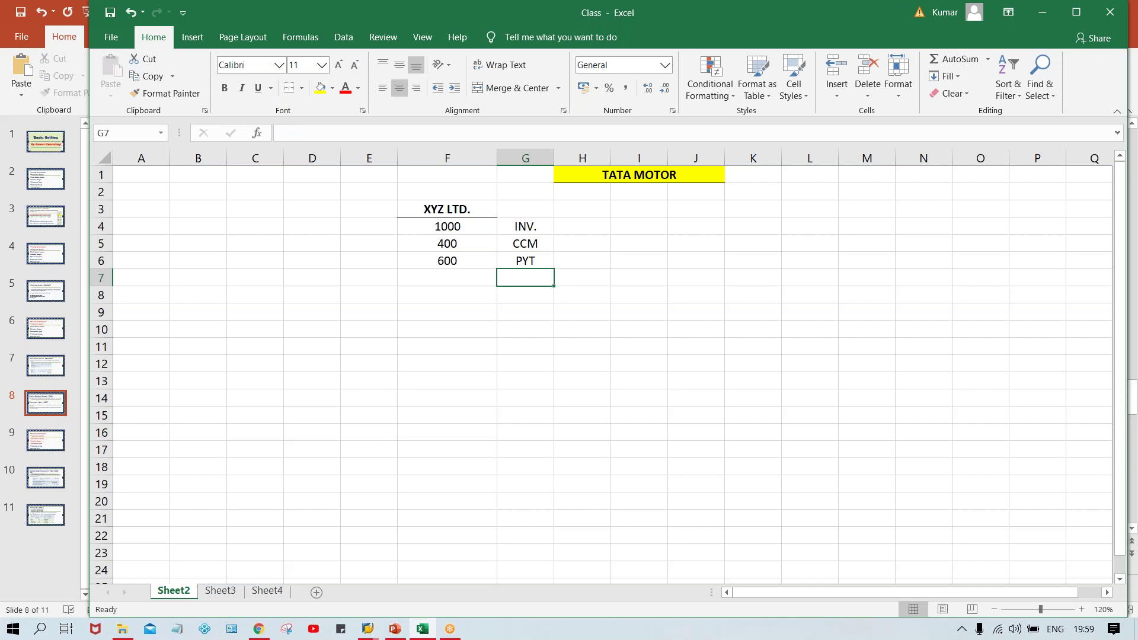
- Review the three amounts in F4:F6 against the labels beside them in column G
{"action": "left_click", "coordinate": [449, 226]}
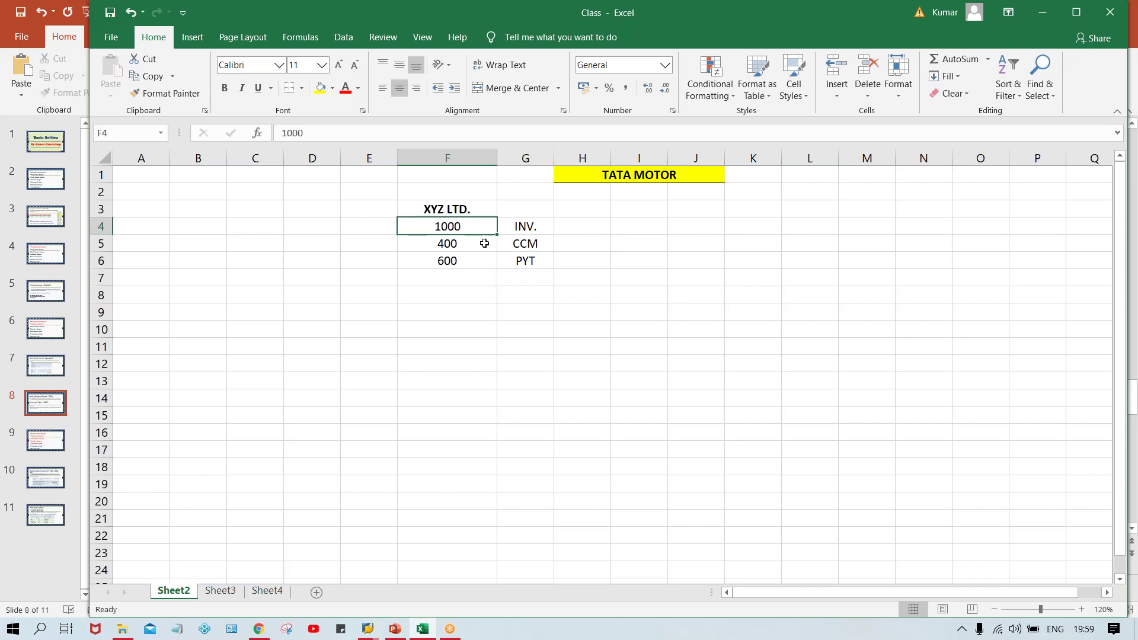
{"action": "left_click", "coordinate": [466, 244]}
{"action": "left_click", "coordinate": [468, 260]}
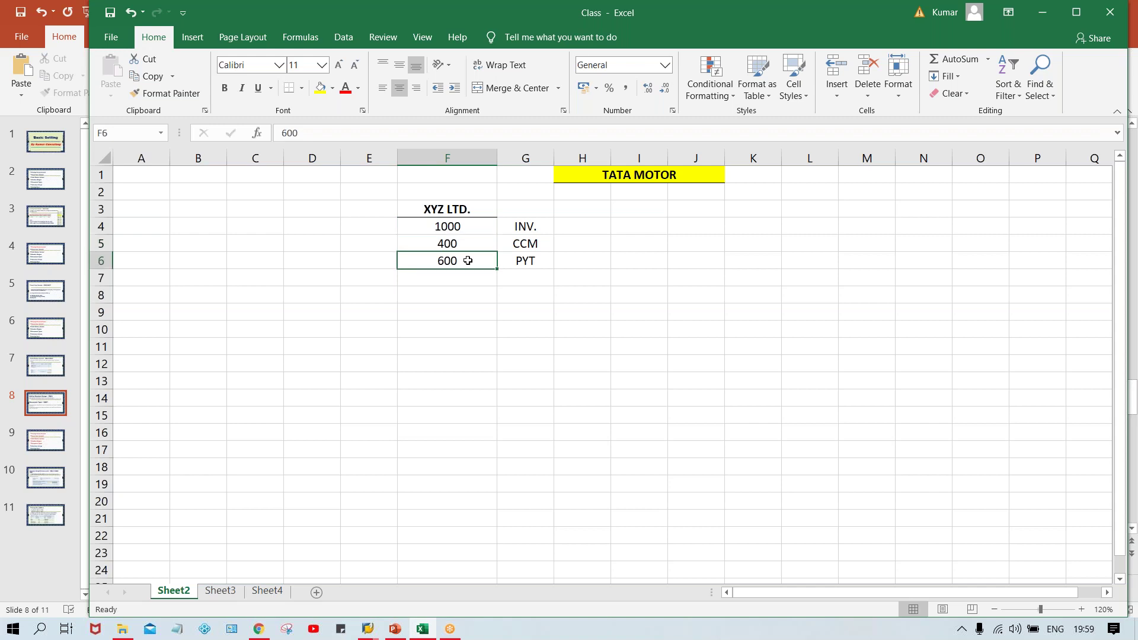
{"action": "left_click", "coordinate": [435, 228]}
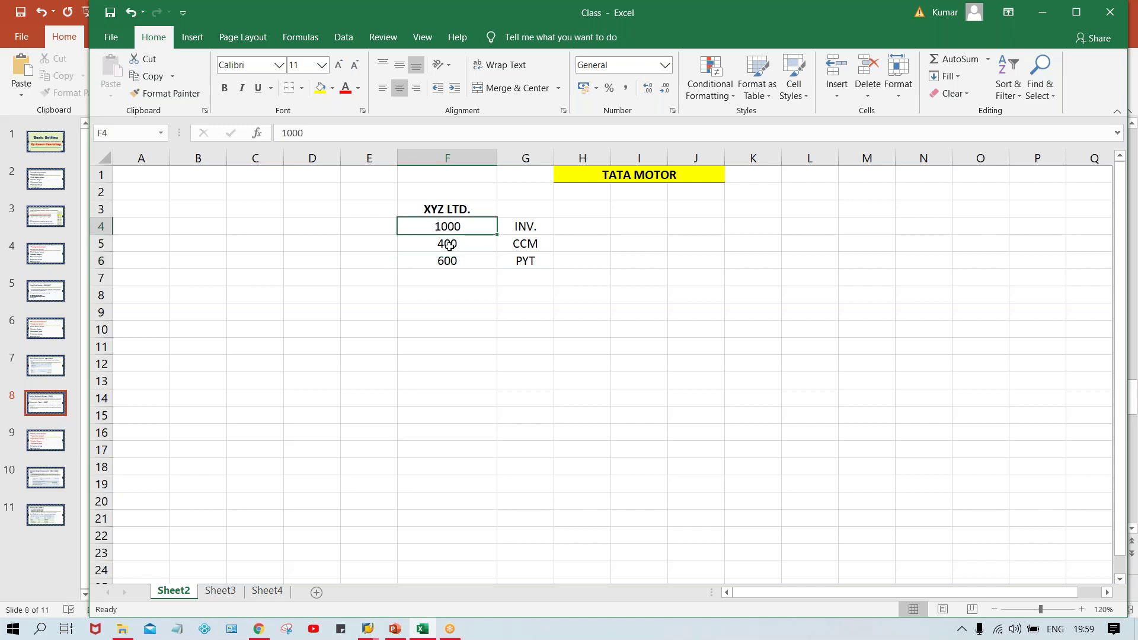
{"action": "left_click", "coordinate": [448, 246]}
{"action": "left_click", "coordinate": [463, 265]}
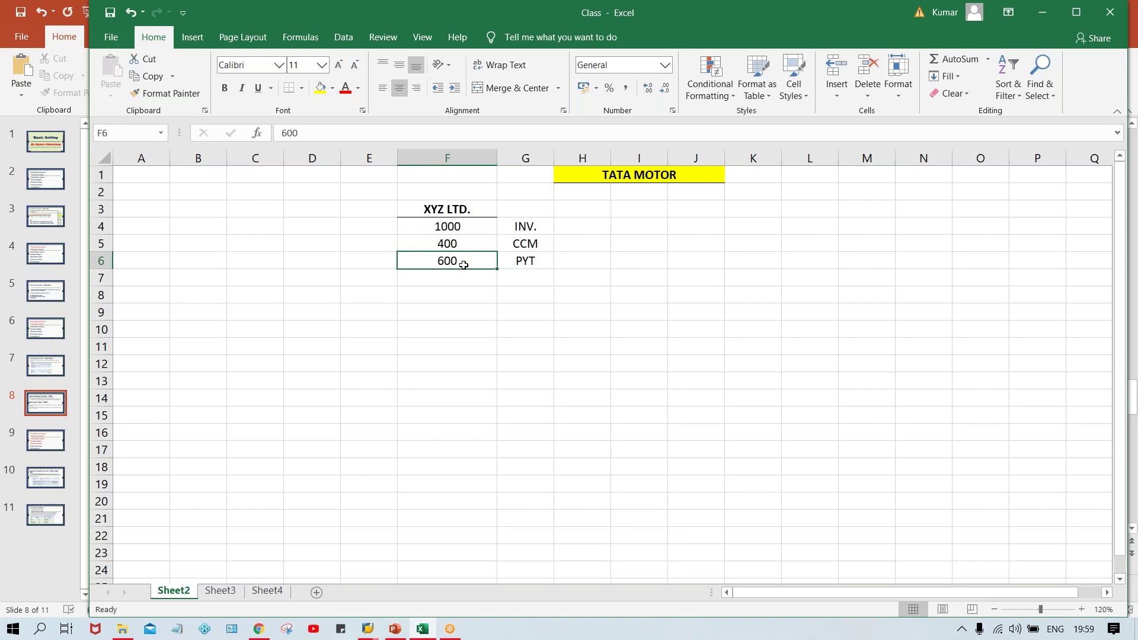
{"action": "left_click_drag", "start_coordinate": [451, 226], "coordinate": [449, 261]}
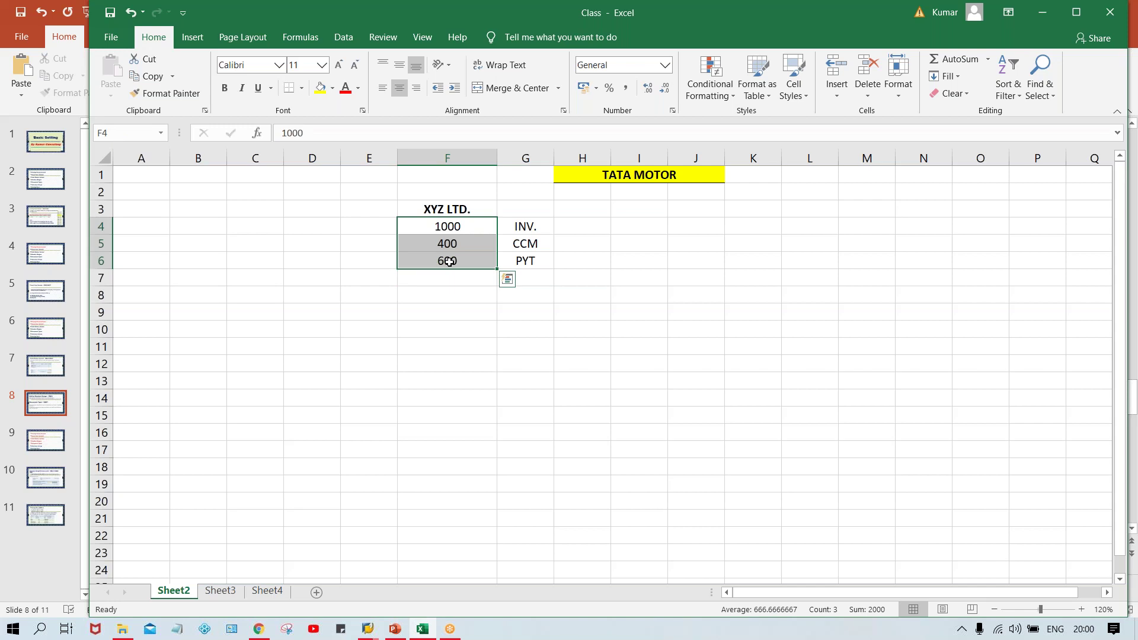
{"action": "left_click", "coordinate": [446, 227]}
{"action": "left_click", "coordinate": [441, 244]}
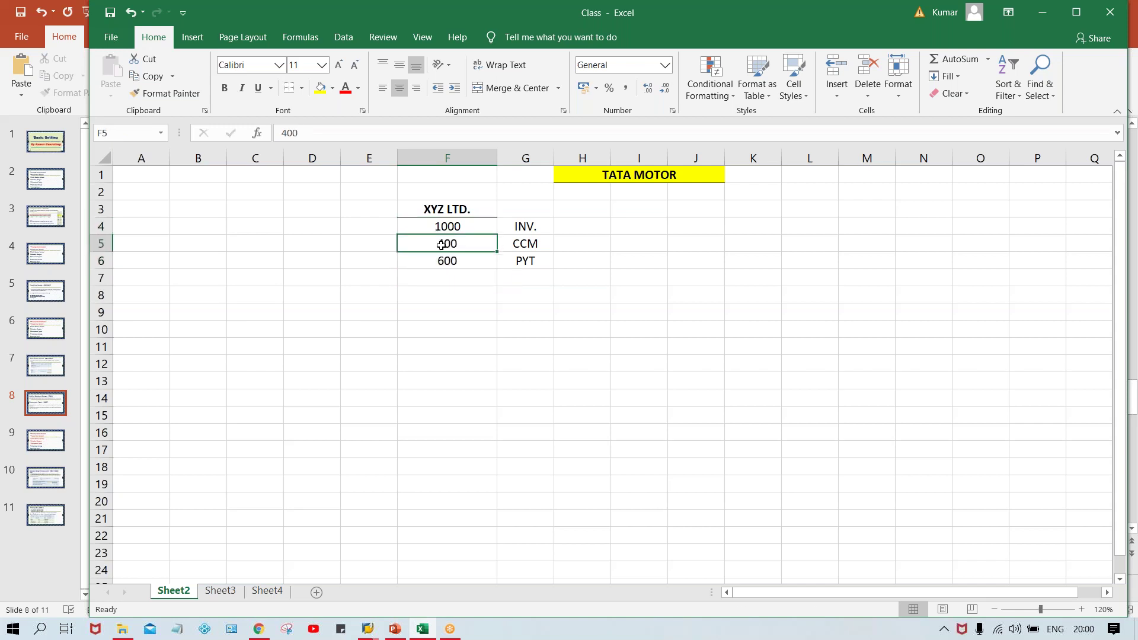
{"action": "left_click", "coordinate": [454, 274]}
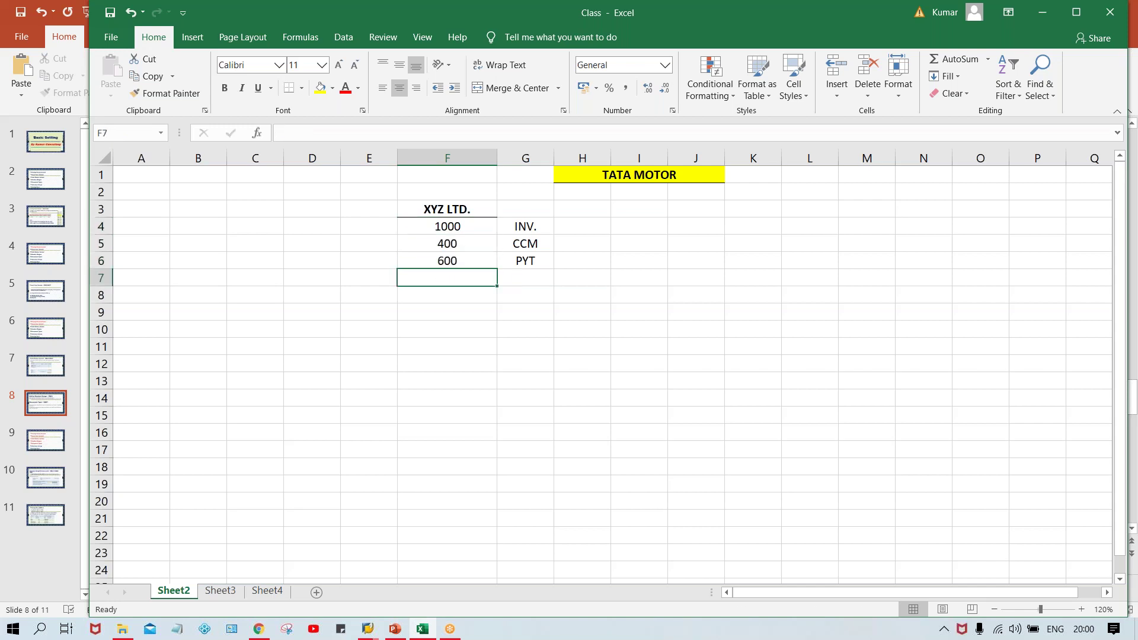
{"action": "left_click", "coordinate": [441, 226]}
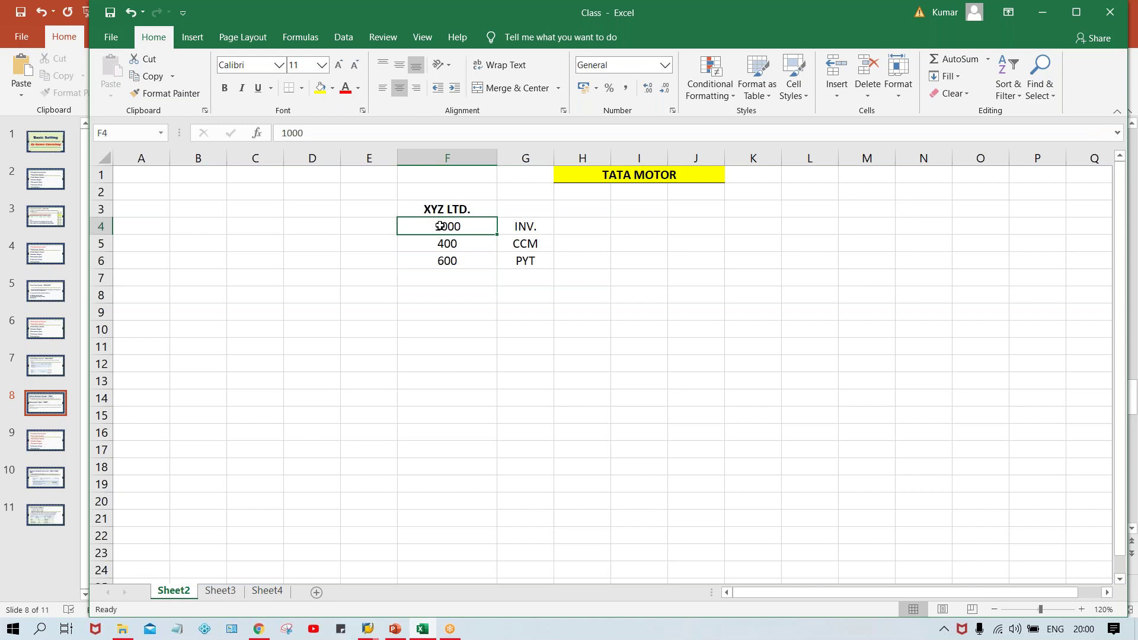
- Enter the code "DR" in E4 beside the 1000 amount
{"action": "left_click", "coordinate": [360, 230]}
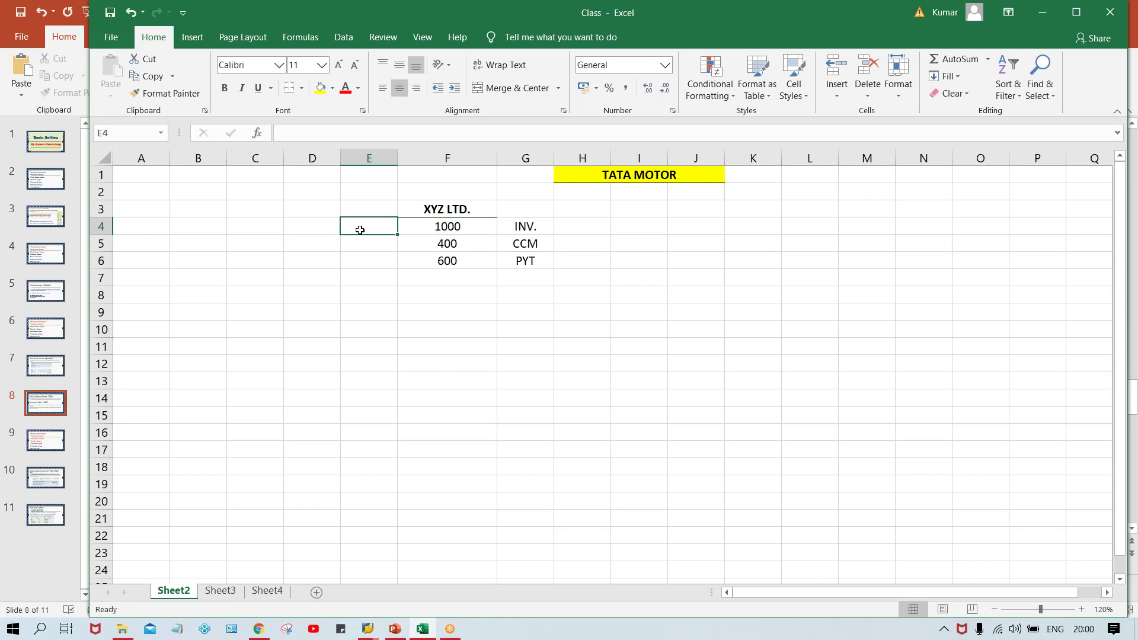
{"action": "type", "text": "DR"}
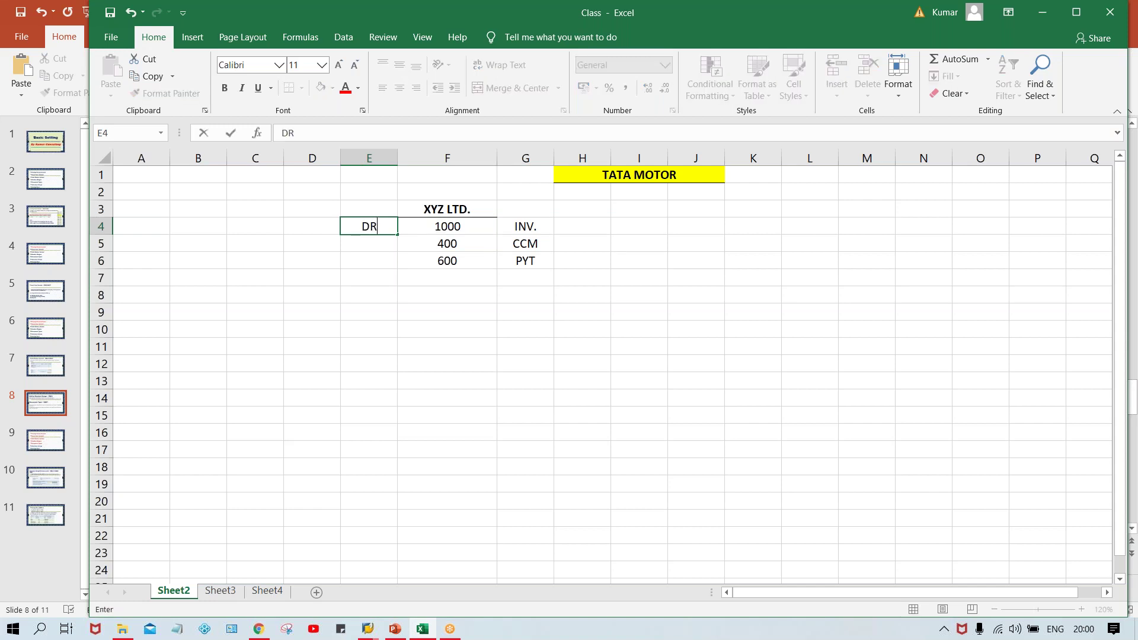
{"action": "key", "text": "Return"}
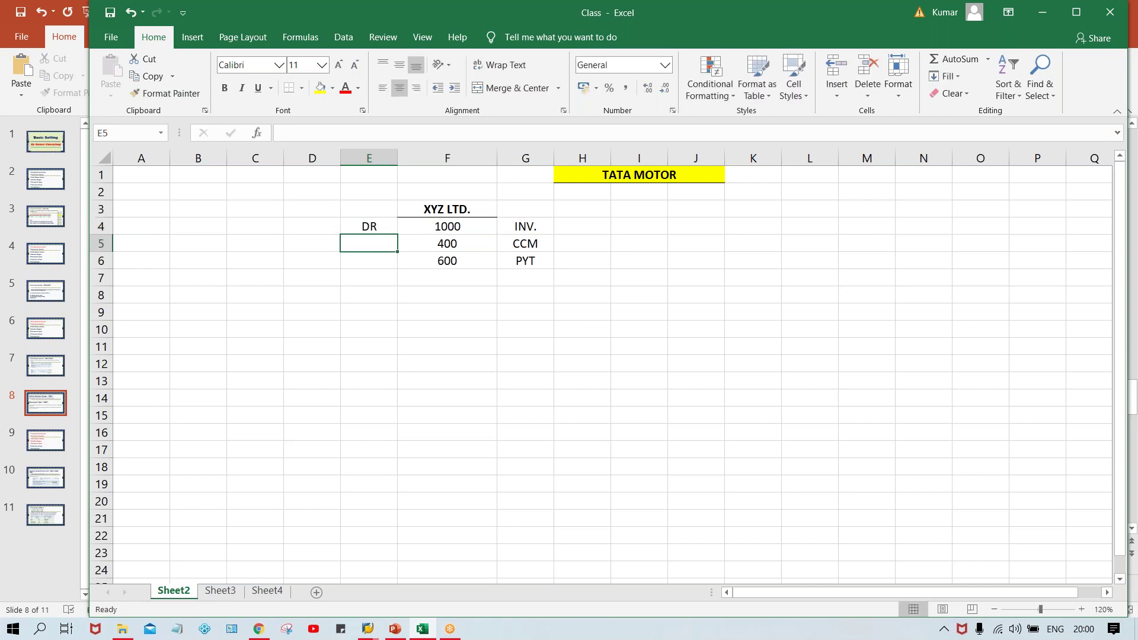
- Enter the code "DG" in E5 for the 400 amount and "DZ" in E6 for the 600 amount
{"action": "left_click", "coordinate": [356, 224]}
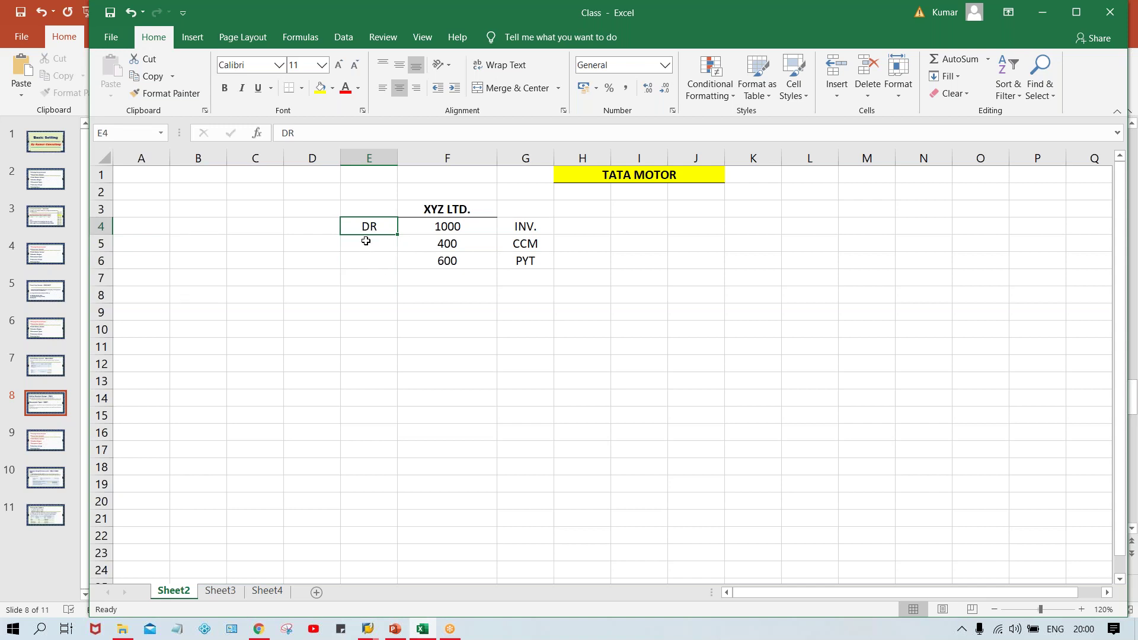
{"action": "left_click", "coordinate": [369, 247]}
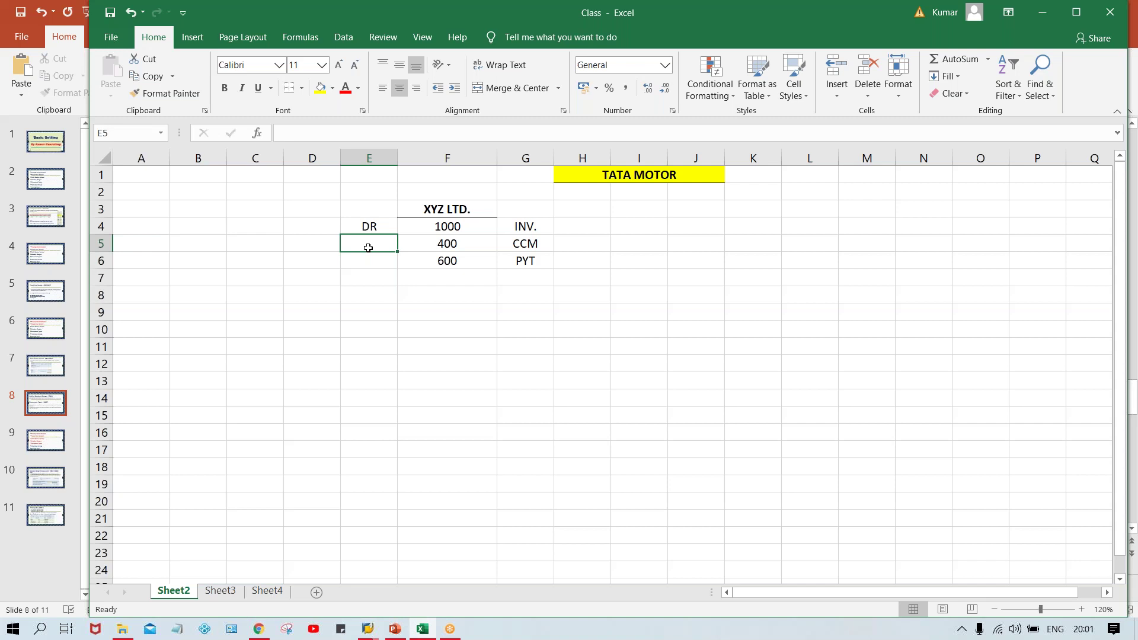
{"action": "key", "text": "Up"}
{"action": "left_click", "coordinate": [452, 228]}
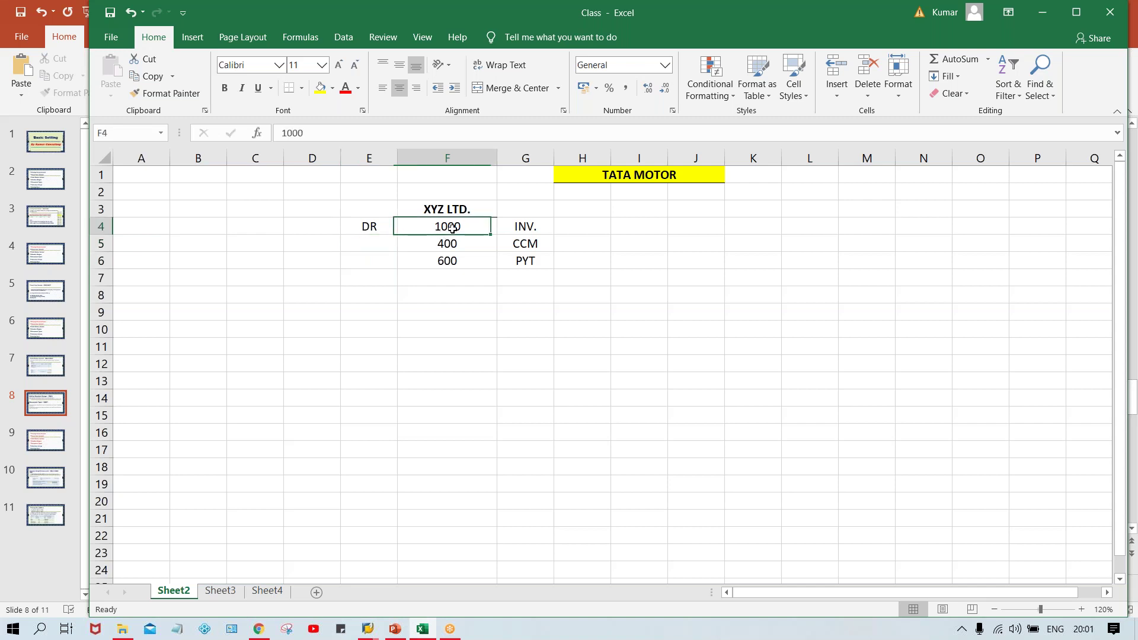
{"action": "left_click", "coordinate": [381, 246]}
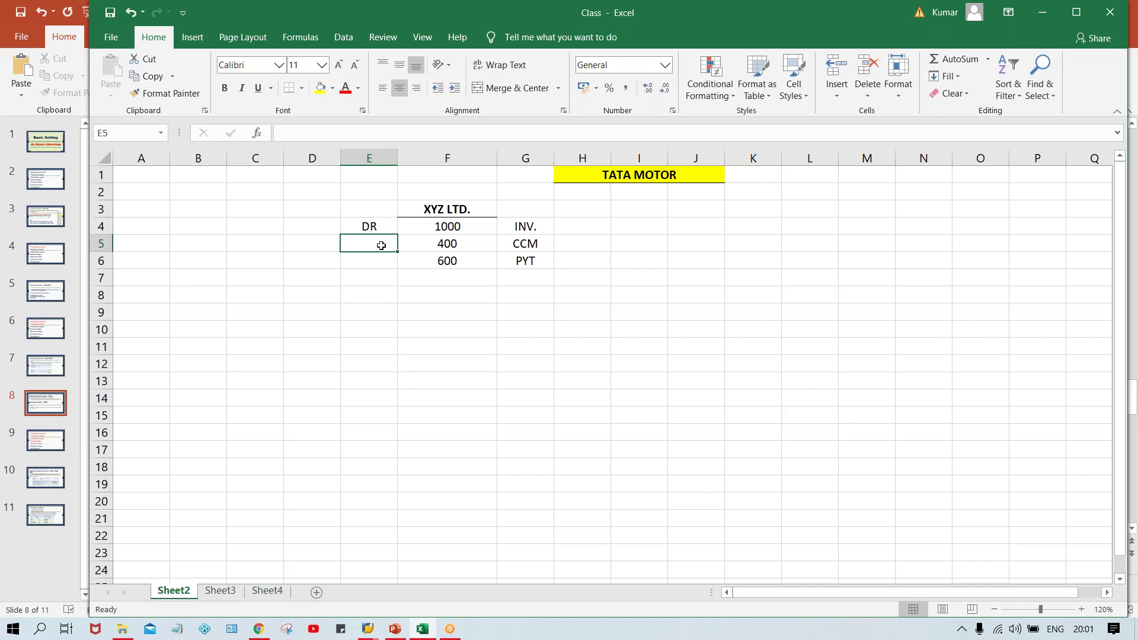
{"action": "type", "text": "DG"}
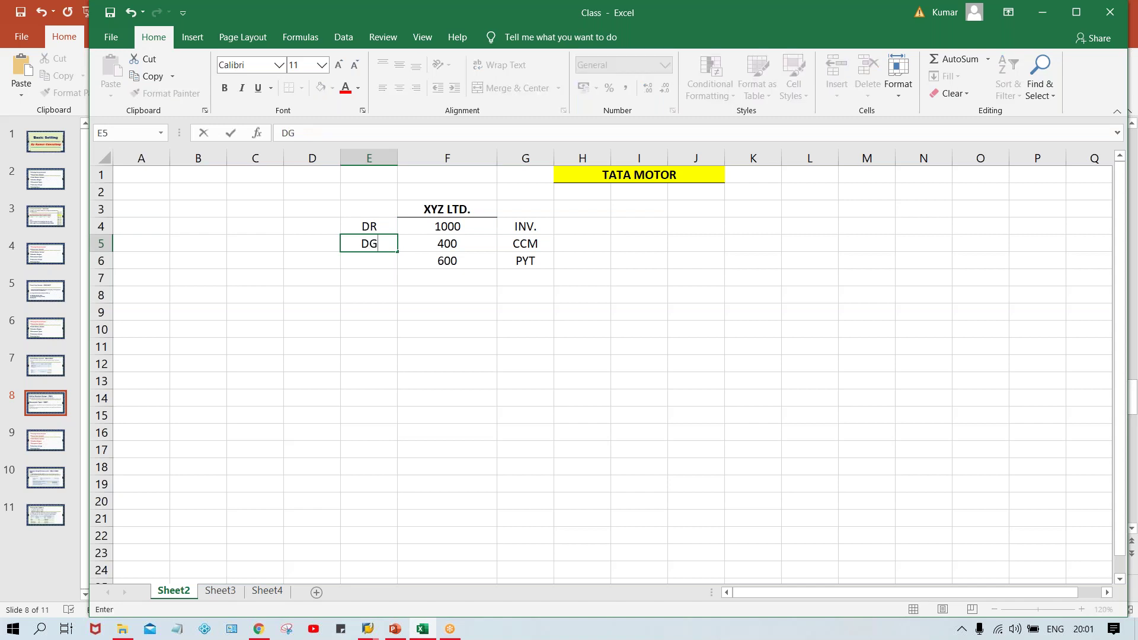
{"action": "key", "text": "Return"}
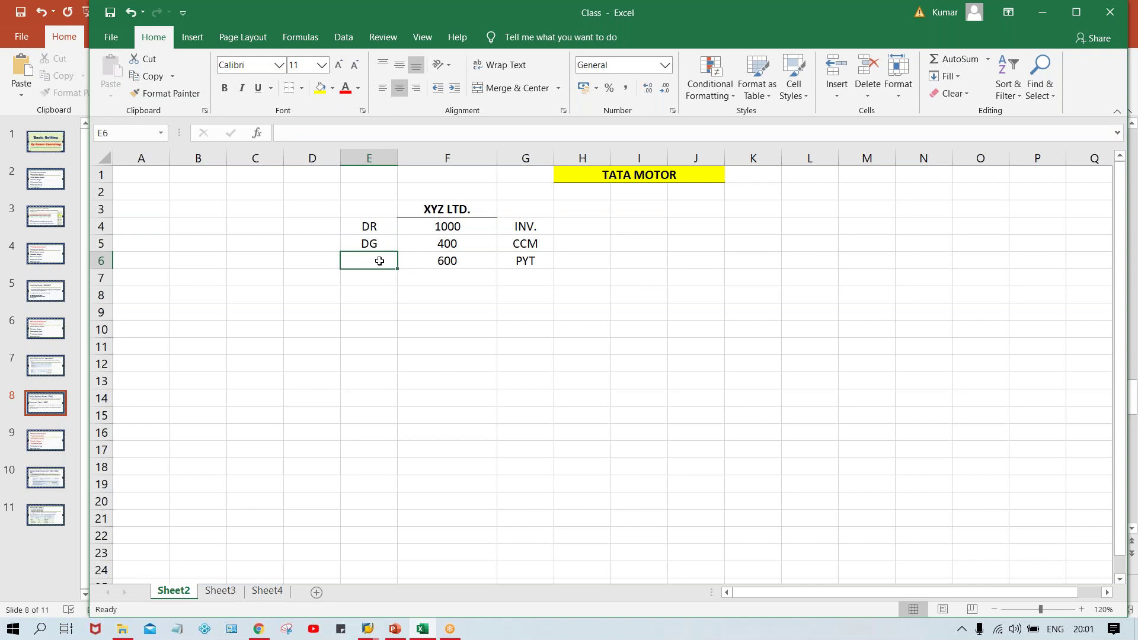
{"action": "type", "text": "DZ"}
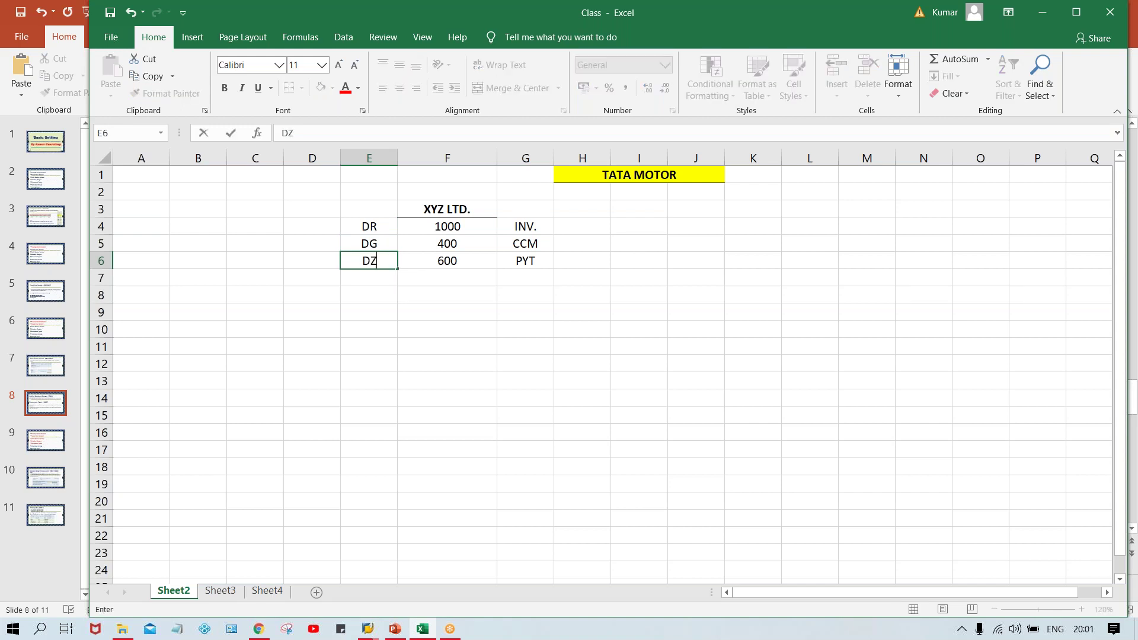
{"action": "key", "text": "Return"}
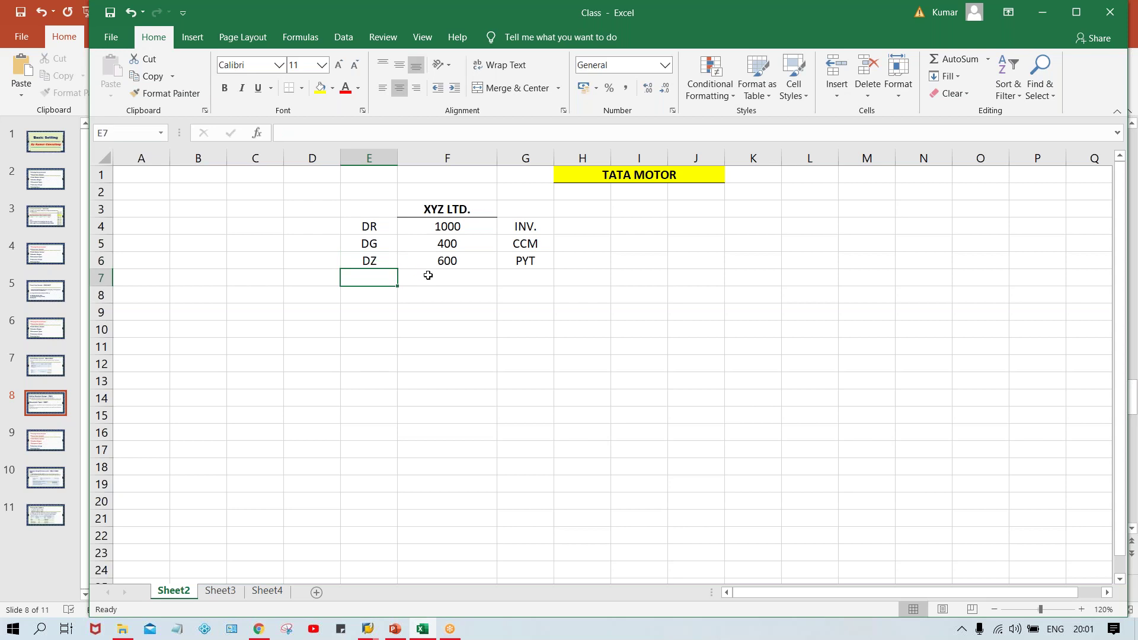
- Examine how each code in E4:E6 corresponds to its amount in F4:F6
{"action": "left_click", "coordinate": [431, 228]}
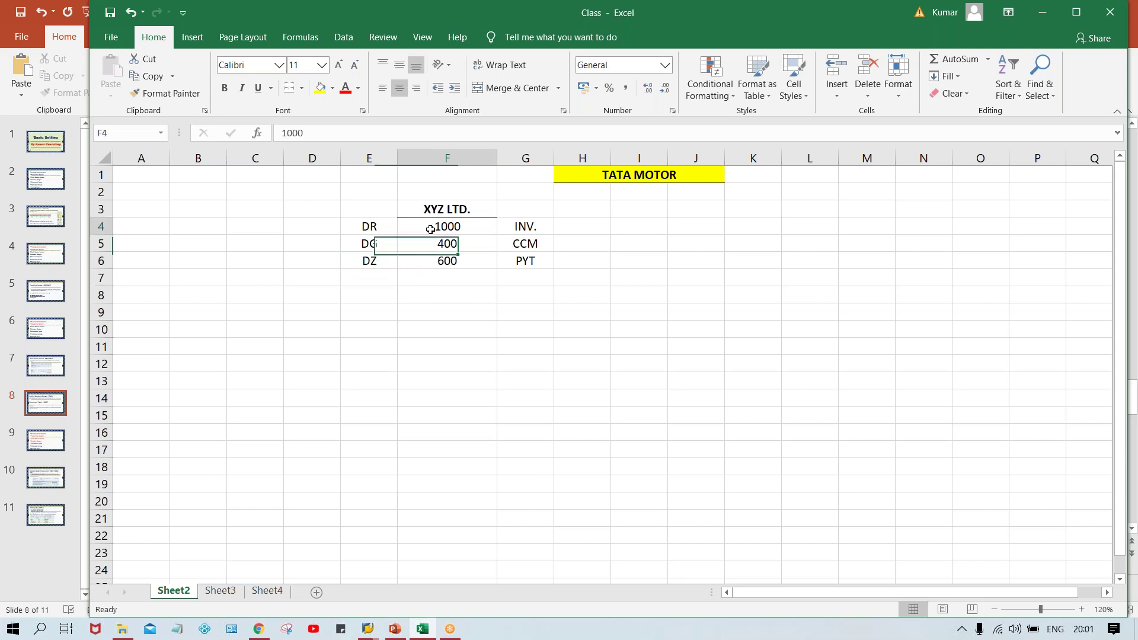
{"action": "left_click", "coordinate": [438, 245]}
{"action": "left_click", "coordinate": [440, 261]}
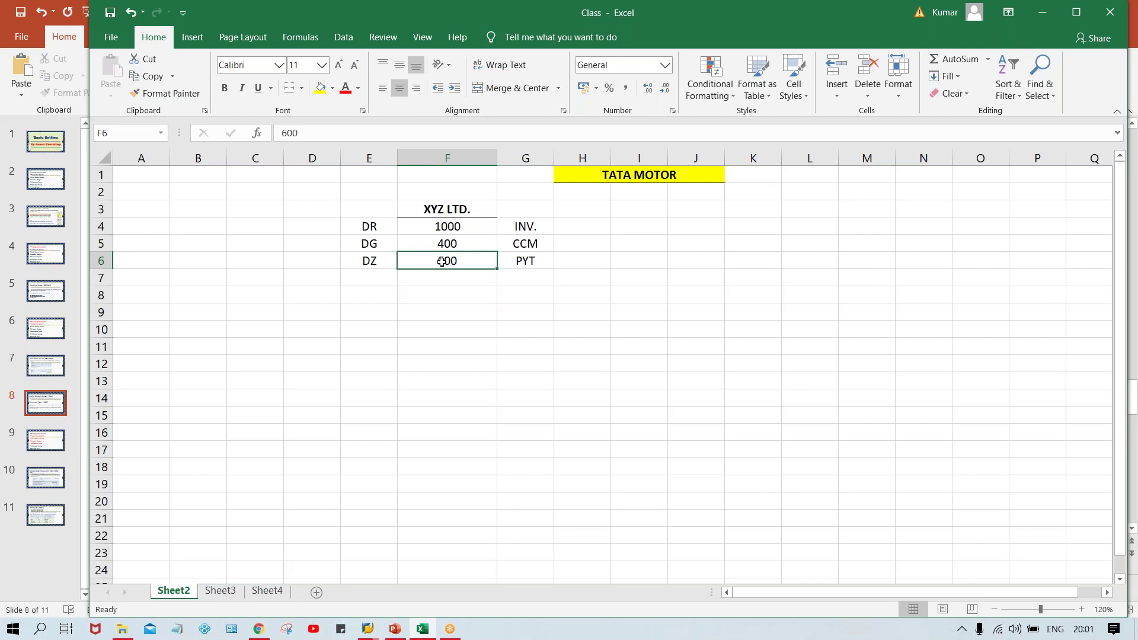
{"action": "left_click", "coordinate": [428, 227]}
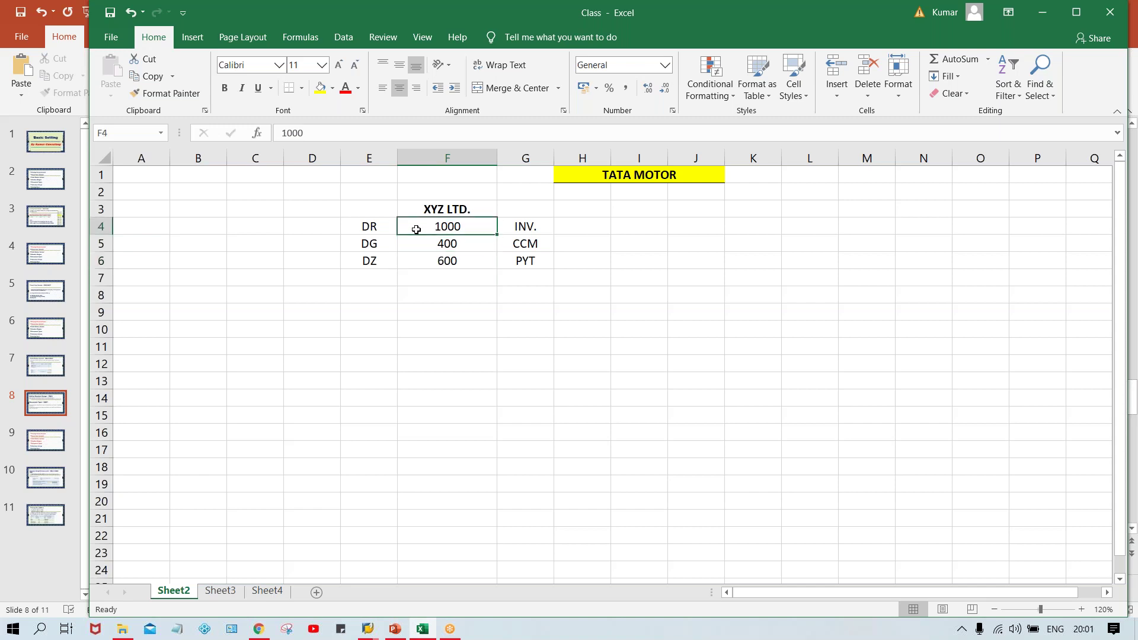
{"action": "left_click", "coordinate": [361, 229]}
{"action": "left_click", "coordinate": [435, 243]}
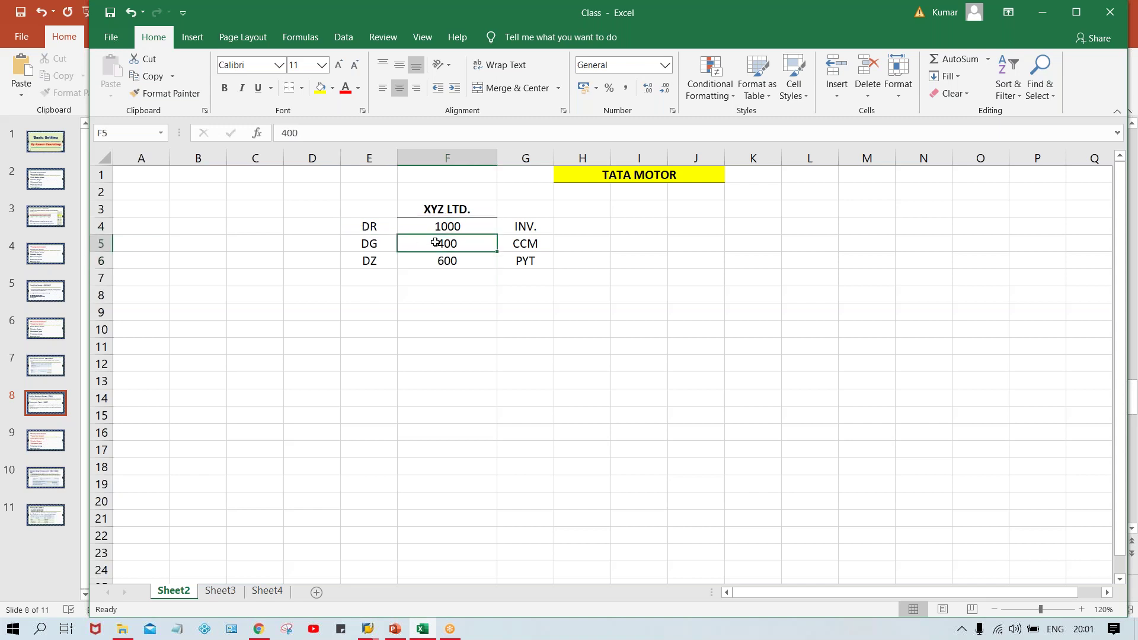
{"action": "left_click", "coordinate": [385, 243]}
{"action": "left_click", "coordinate": [421, 247]}
{"action": "left_click", "coordinate": [416, 262]}
{"action": "left_click", "coordinate": [375, 262]}
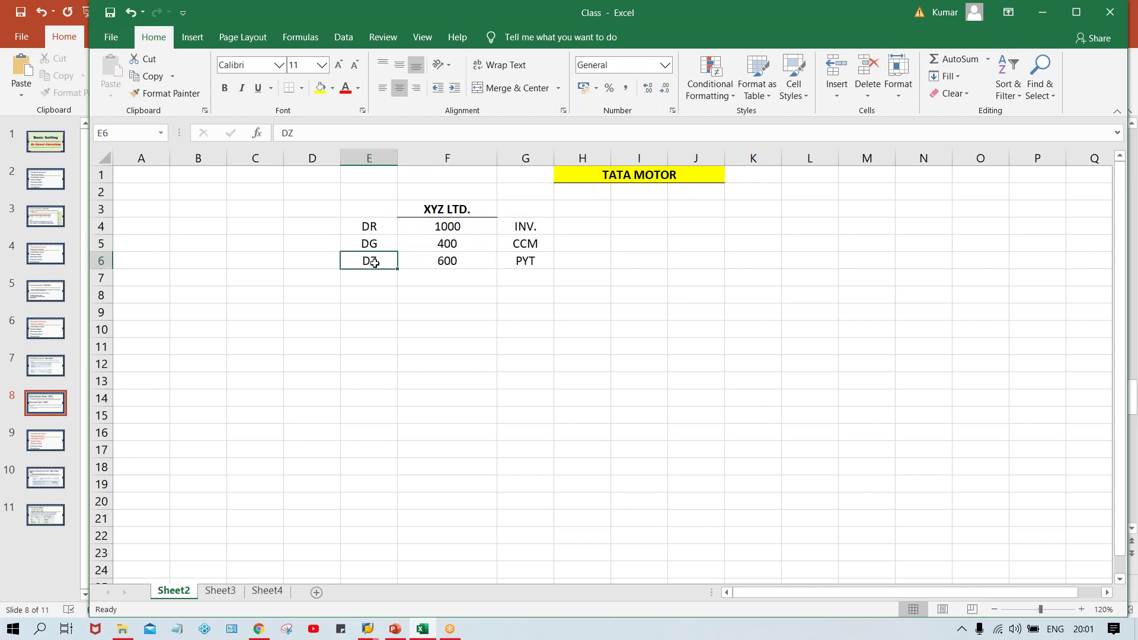
{"action": "left_click", "coordinate": [364, 224]}
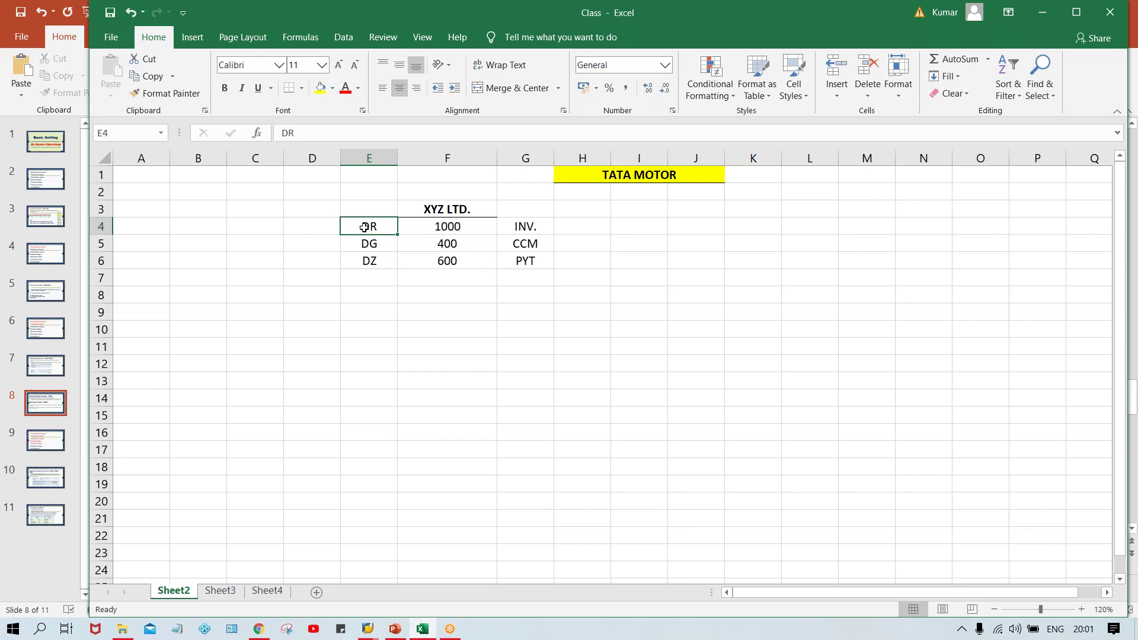
{"action": "left_click", "coordinate": [428, 225]}
{"action": "left_click", "coordinate": [377, 227]}
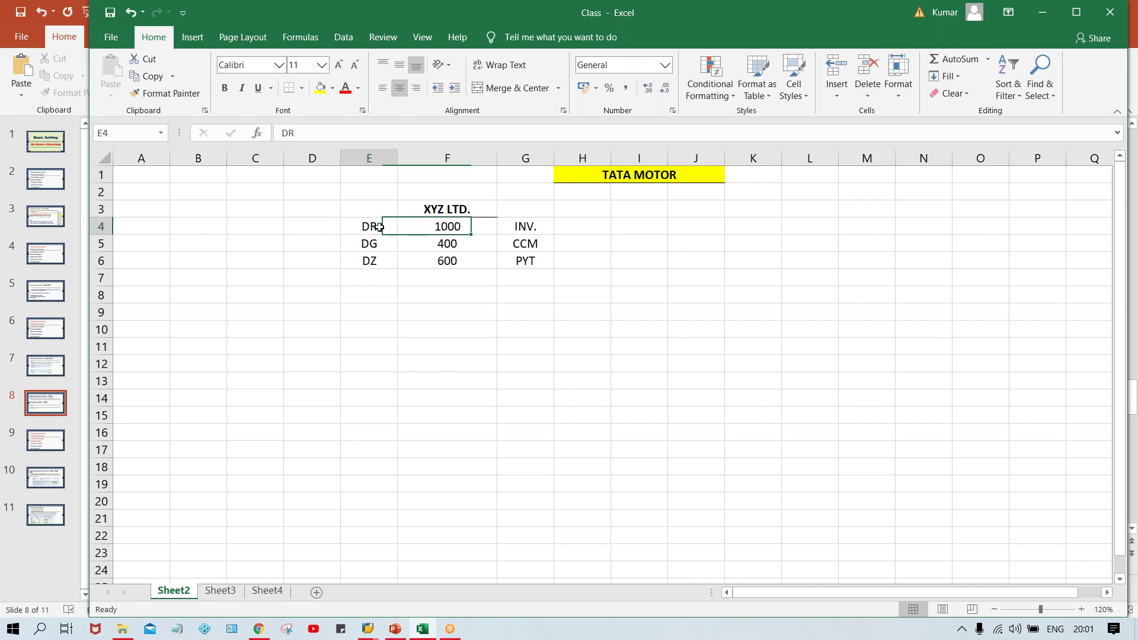
{"action": "left_click", "coordinate": [442, 226]}
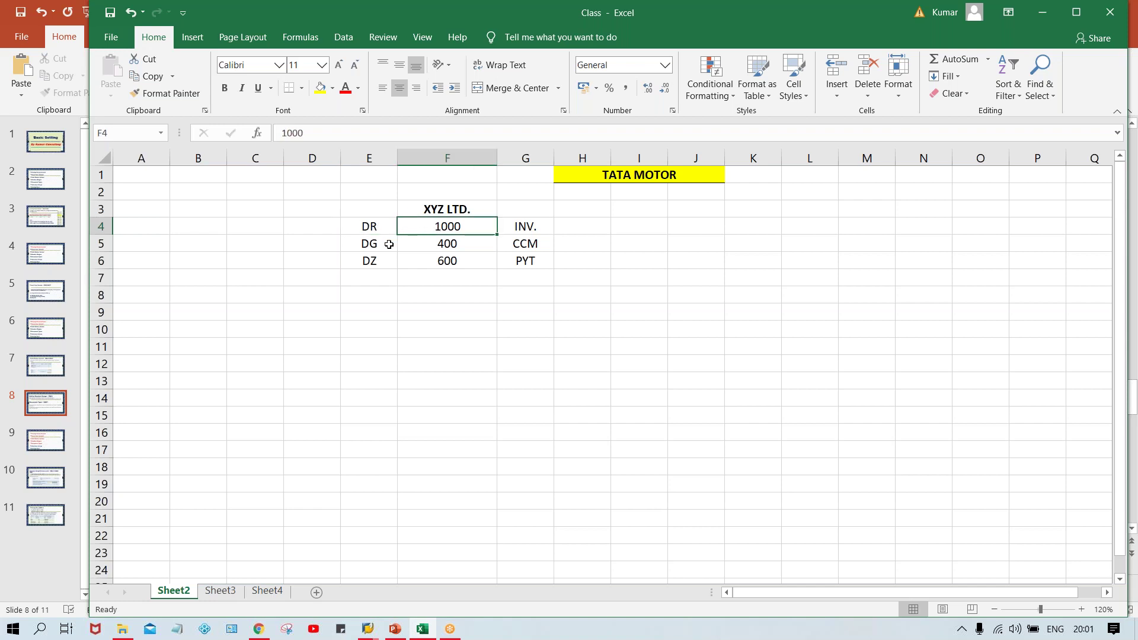
{"action": "left_click", "coordinate": [390, 244]}
{"action": "left_click", "coordinate": [449, 245]}
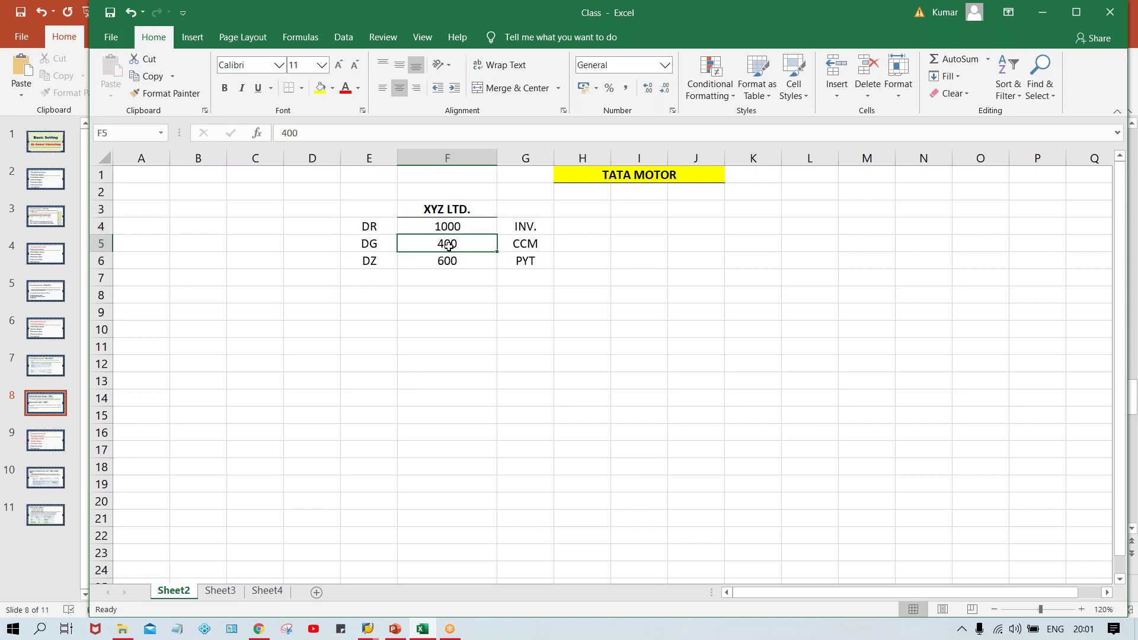
{"action": "left_click", "coordinate": [375, 264]}
{"action": "left_click", "coordinate": [433, 262]}
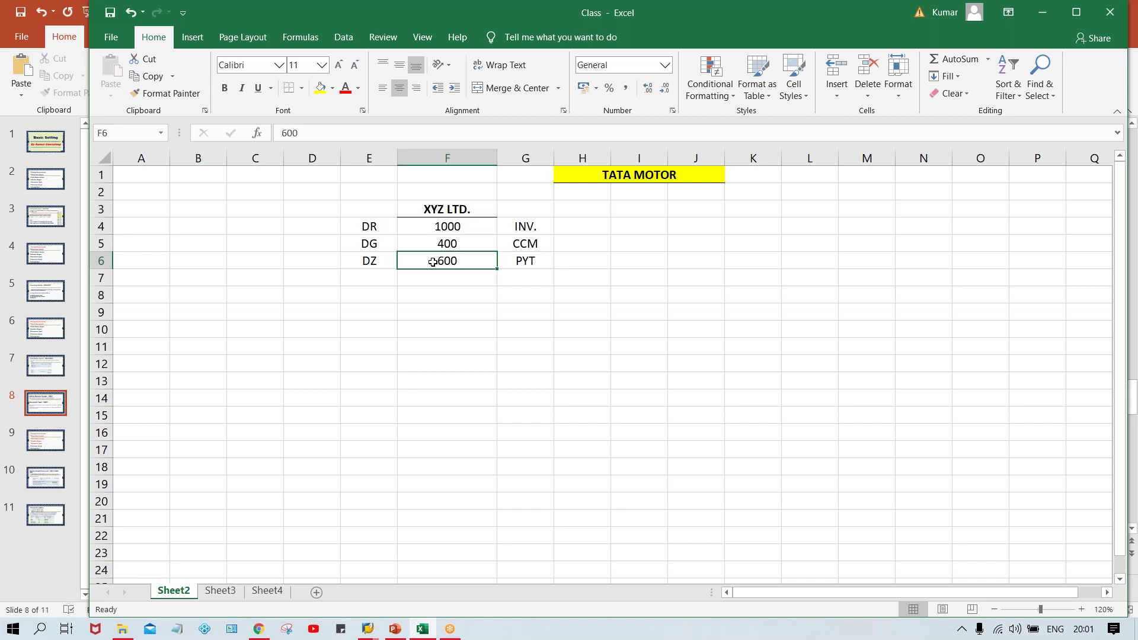
- Switch to the PowerPoint presentation at the slide on number ranges and document types
{"action": "left_click", "coordinate": [395, 629]}
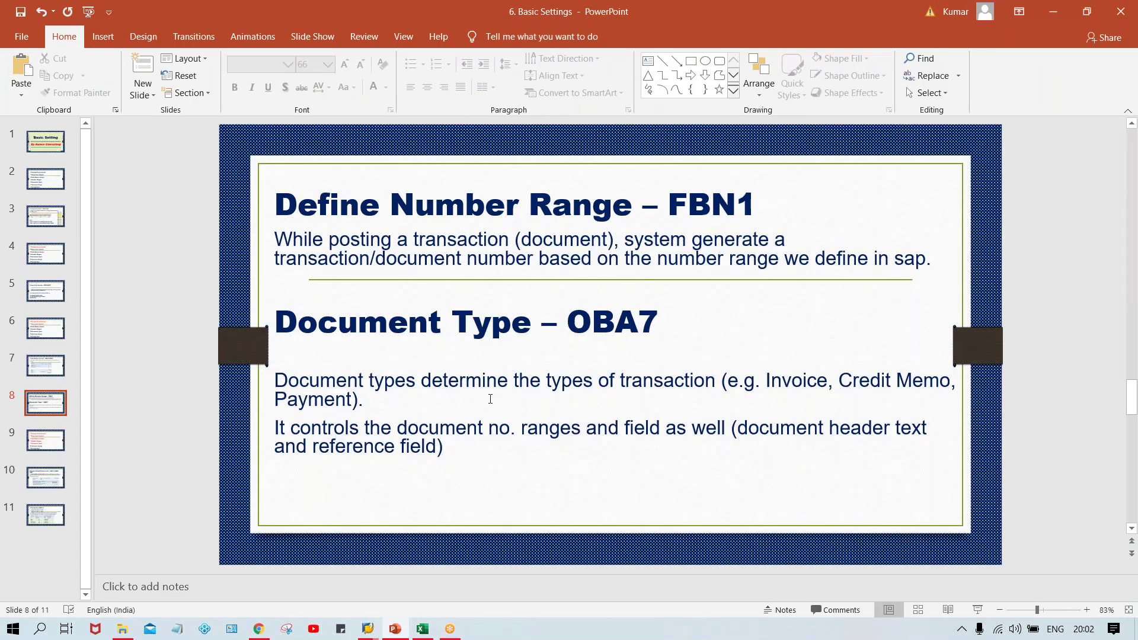
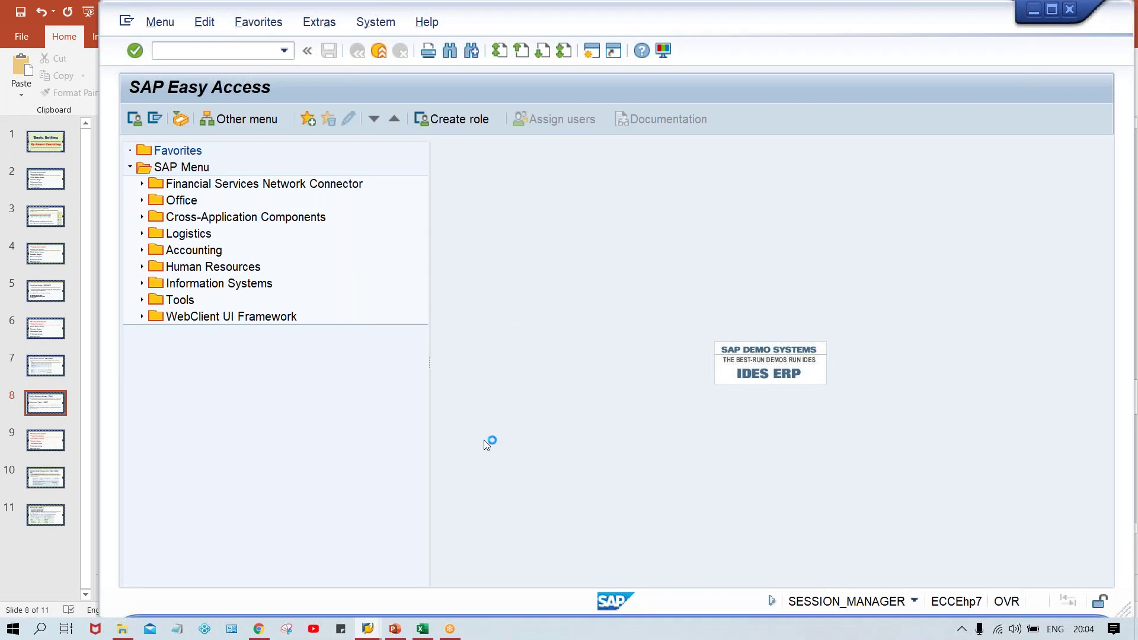
- Switch to SAP and bring up the logon screen for client 800, dismissing the broken-connection error dialog
{"action": "left_click", "coordinate": [366, 629]}
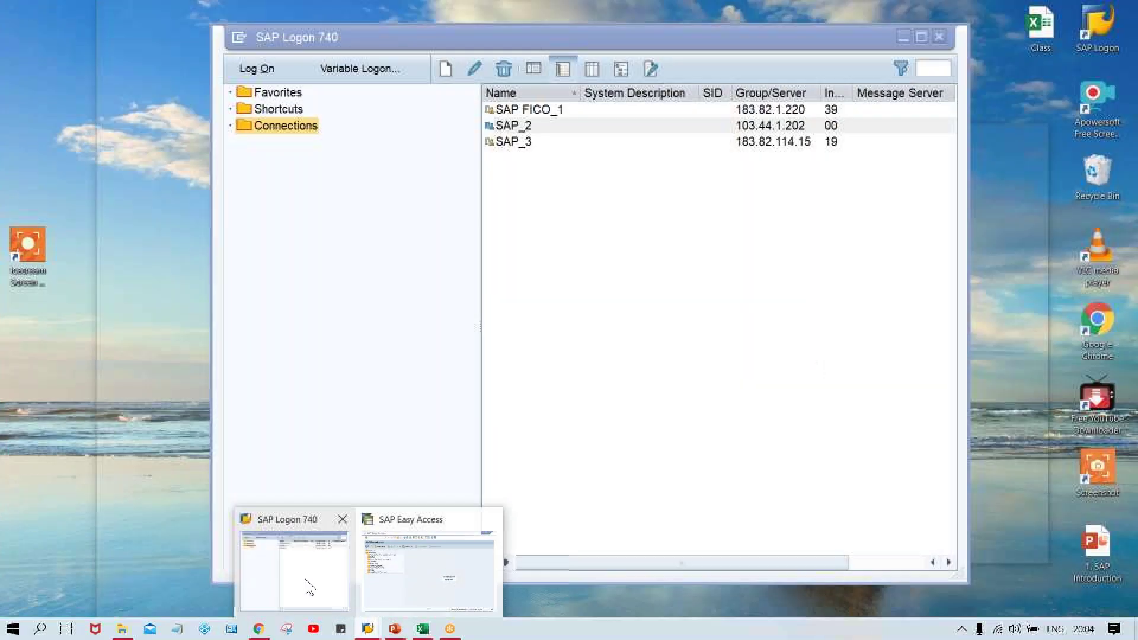
{"action": "left_click", "coordinate": [305, 579]}
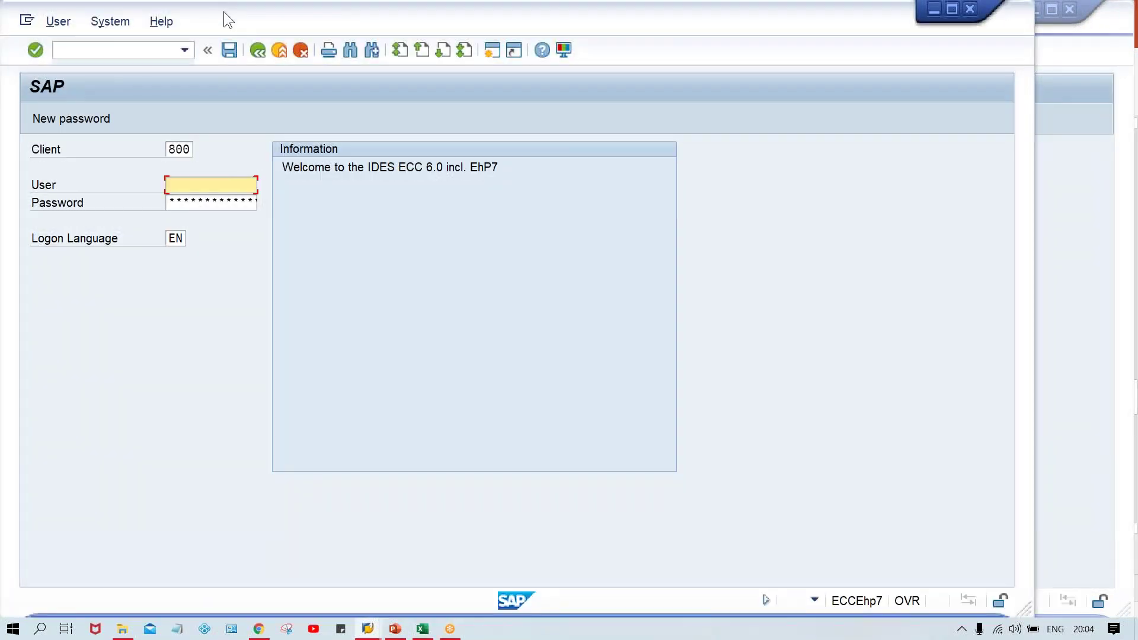
{"action": "left_click_drag", "start_coordinate": [223, 12], "coordinate": [314, 28]}
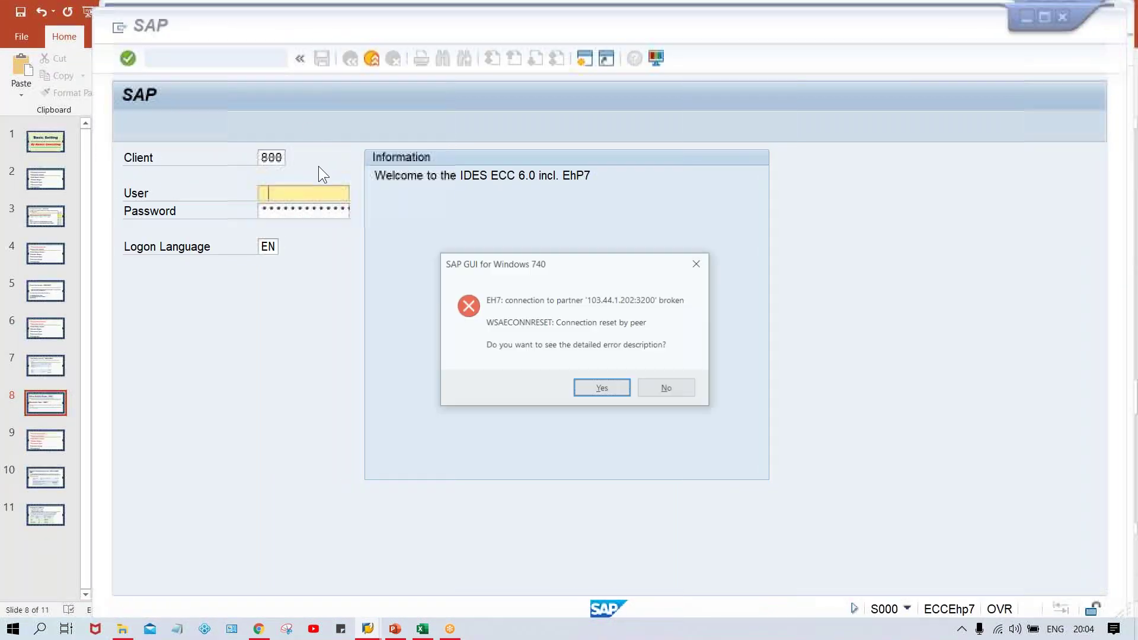
{"action": "left_click", "coordinate": [668, 389]}
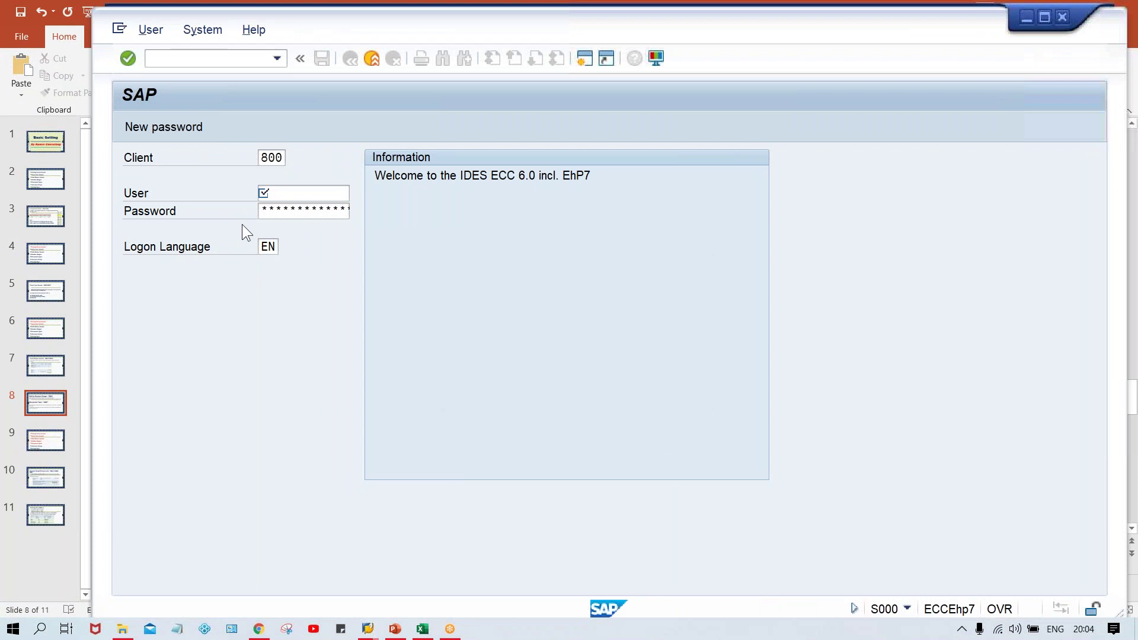
- Log on to client 800 with the user name and the account password
{"action": "left_click", "coordinate": [283, 194]}
{"action": "key", "text": "Down"}
{"action": "key", "text": "Tab"}
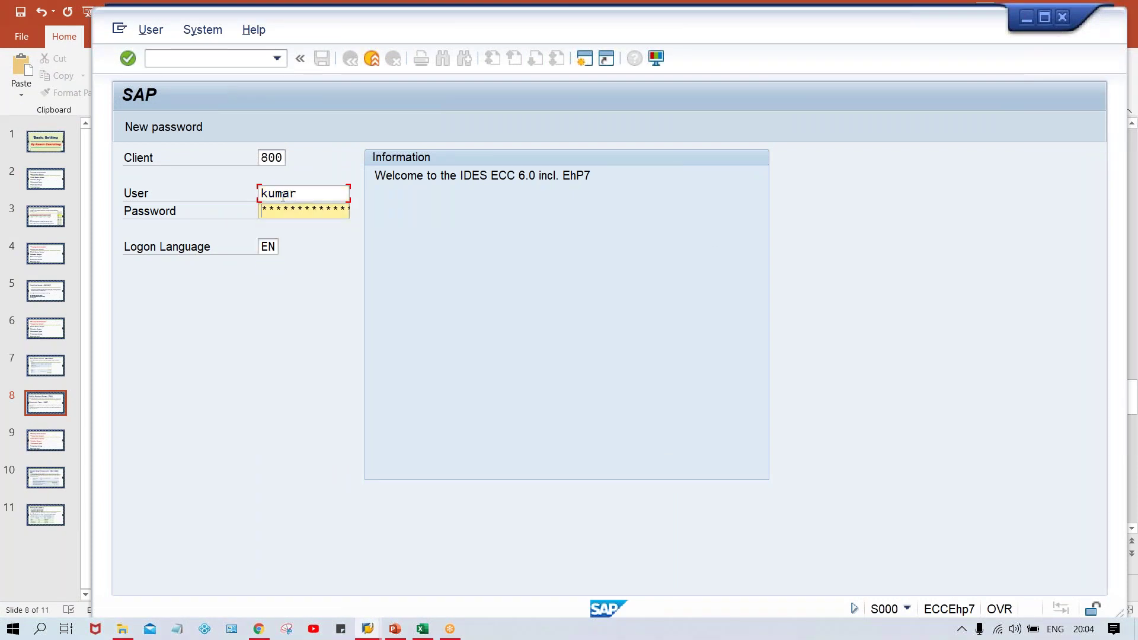
{"action": "key", "text": "Caps_Lock"}
{"action": "key", "text": "Return"}
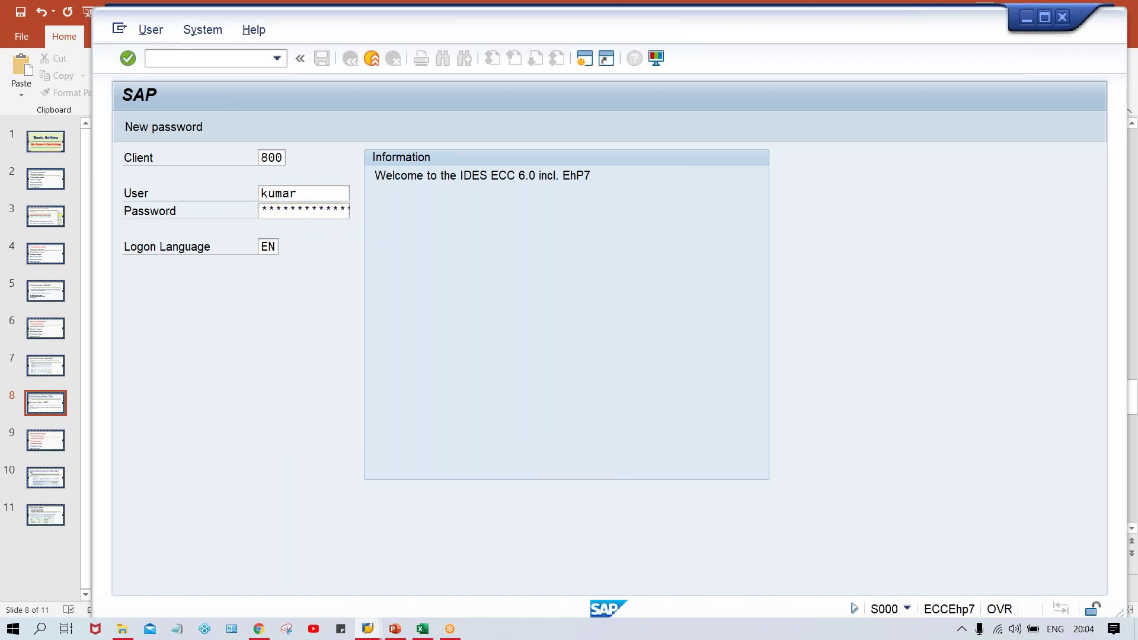
- Run transaction FBN1 and open the accounting document number range intervals of company code TM00 for editing
{"action": "key", "text": "Down"}
{"action": "key", "text": "Return"}
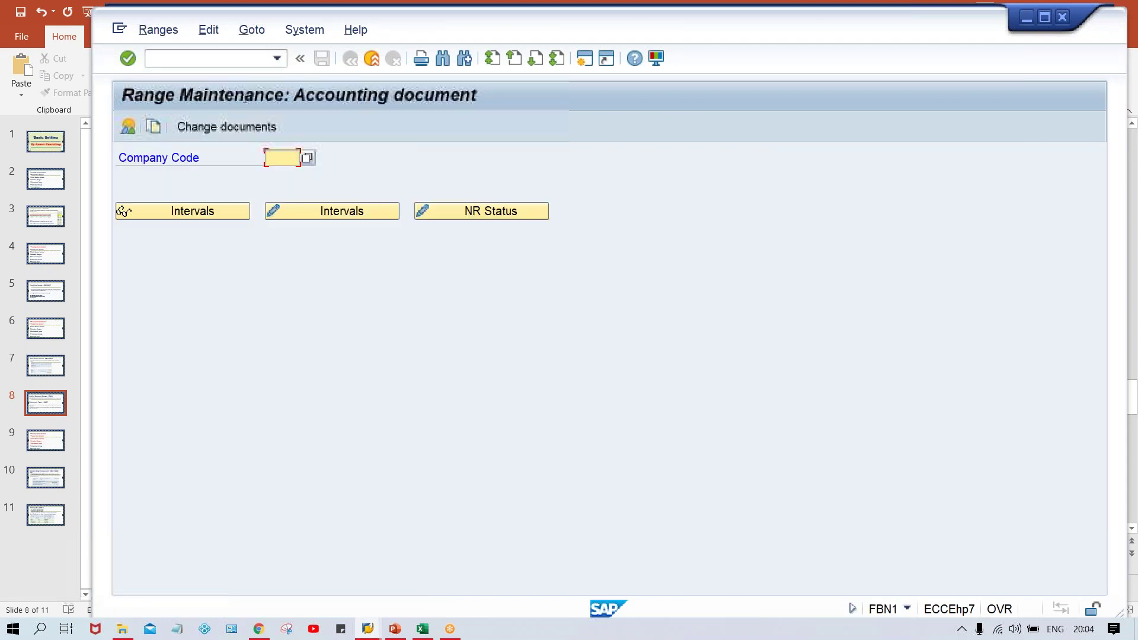
{"action": "left_click", "coordinate": [291, 161]}
{"action": "left_click", "coordinate": [289, 174]}
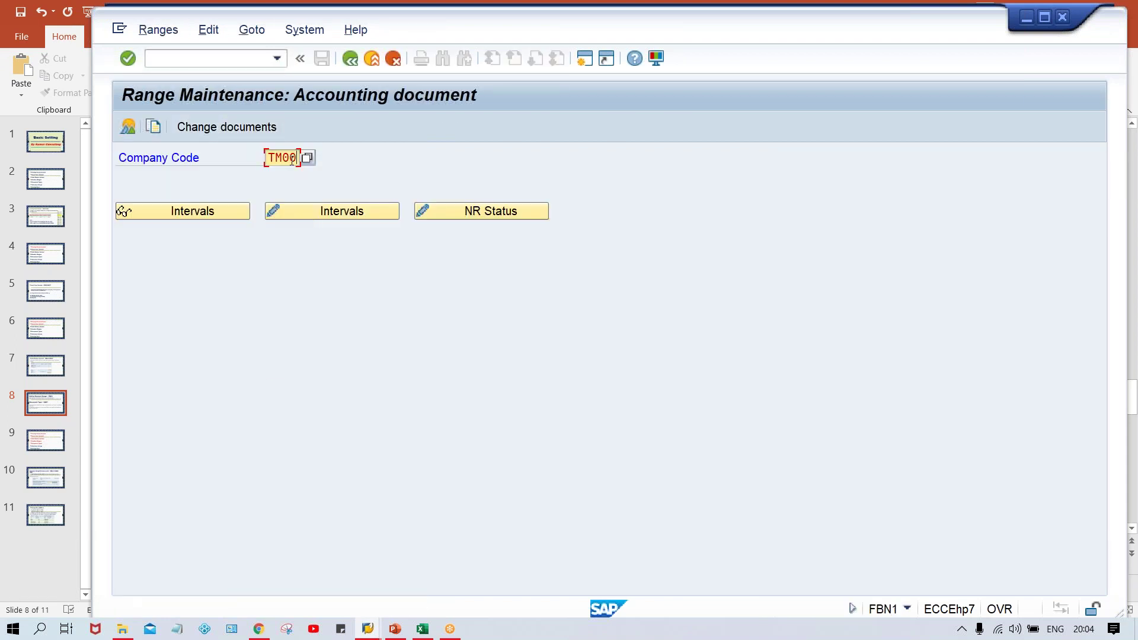
{"action": "right_click", "coordinate": [344, 218]}
{"action": "left_click", "coordinate": [321, 211]}
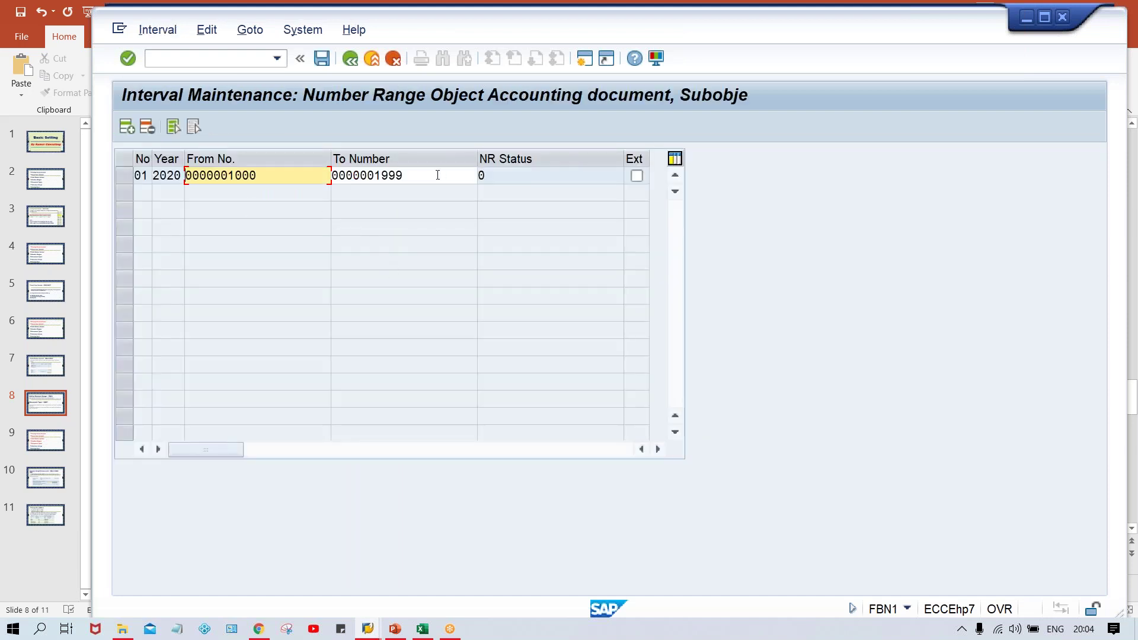
- Compare the To Number of interval 01 with the PowerPoint slide on number ranges and document types, and return to SAP
{"action": "left_click", "coordinate": [438, 175]}
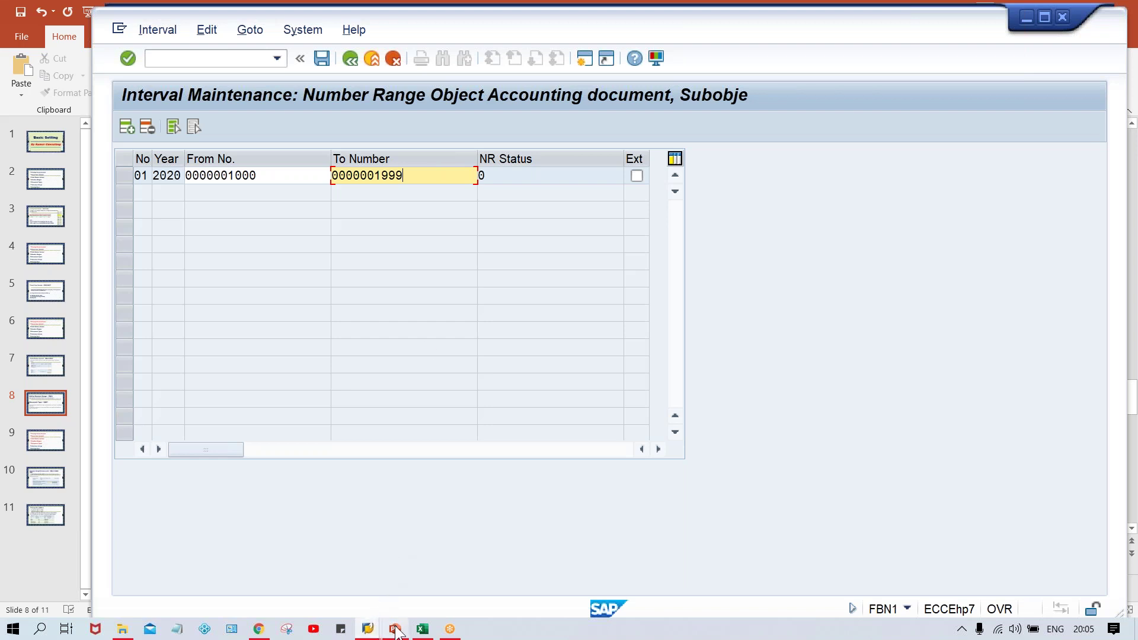
{"action": "mouse_move", "coordinate": [396, 629]}
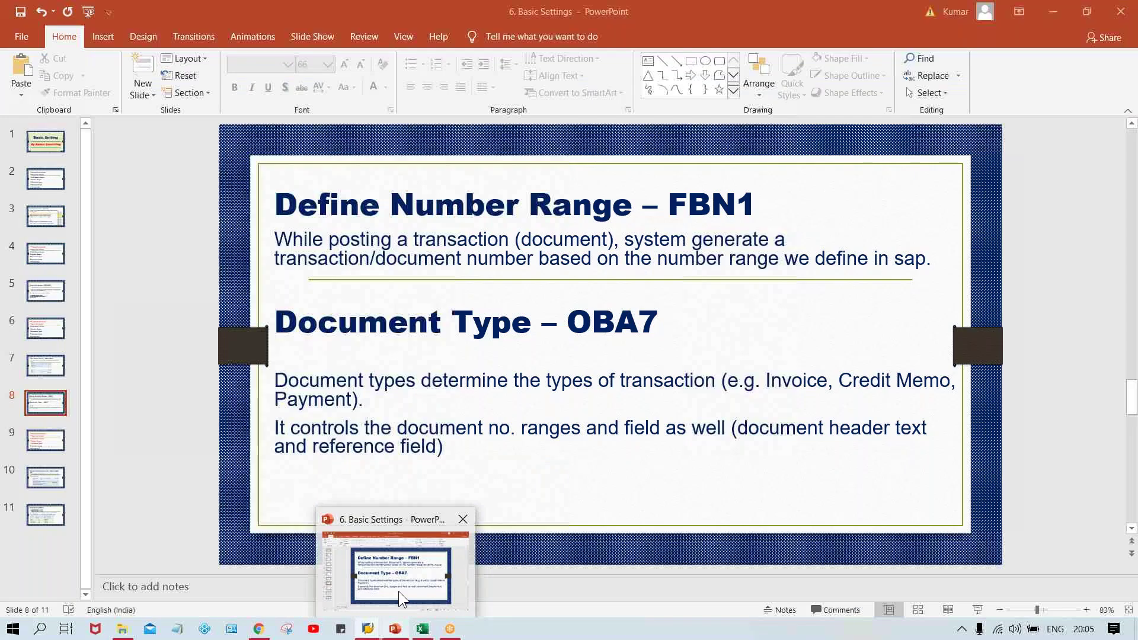
{"action": "left_click", "coordinate": [399, 592]}
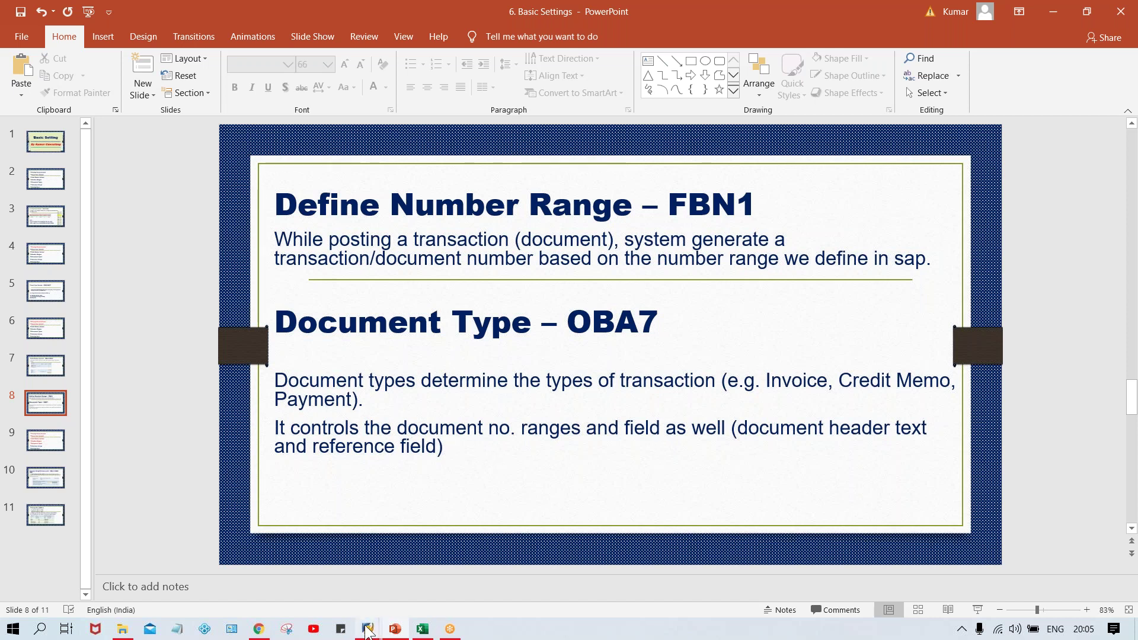
{"action": "mouse_move", "coordinate": [368, 629]}
{"action": "left_click", "coordinate": [390, 592]}
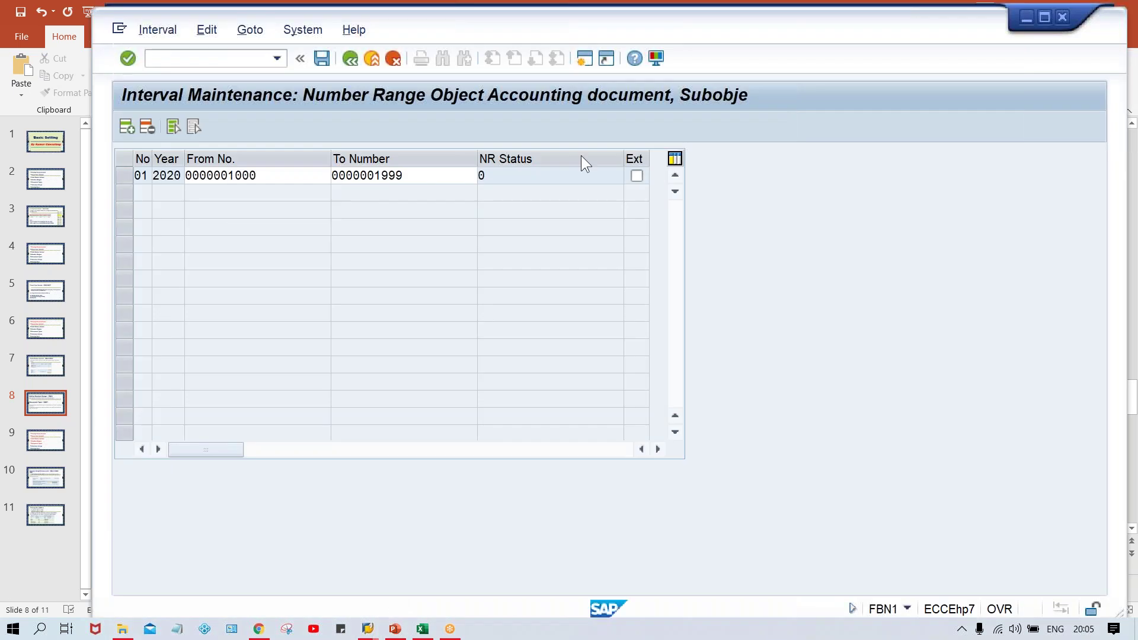
- Open a new SAP session and run transaction OBA7 to maintain document types
{"action": "left_click", "coordinate": [583, 55]}
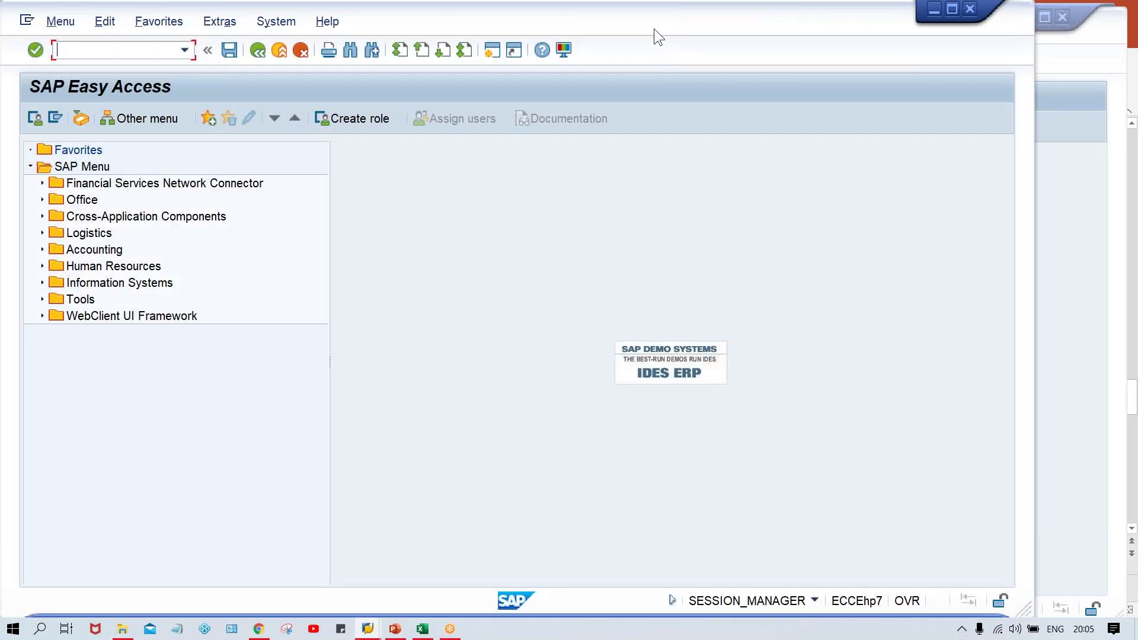
{"action": "left_click_drag", "start_coordinate": [653, 29], "coordinate": [766, 31]}
{"action": "left_click", "coordinate": [214, 56]}
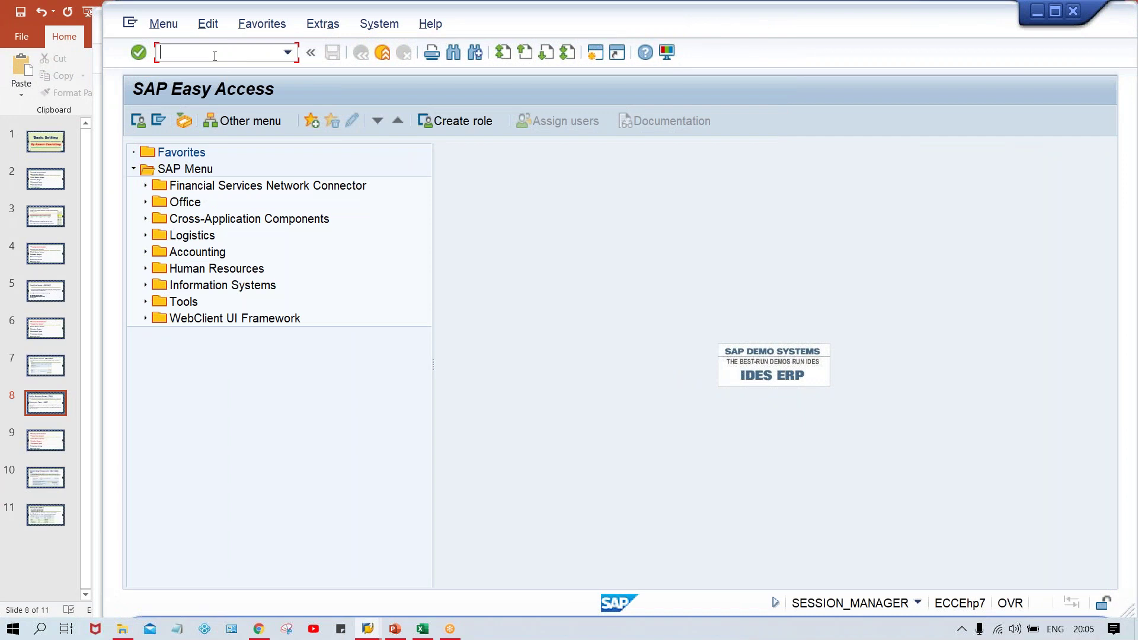
{"action": "type", "text": "oba7"}
{"action": "key", "text": "Return"}
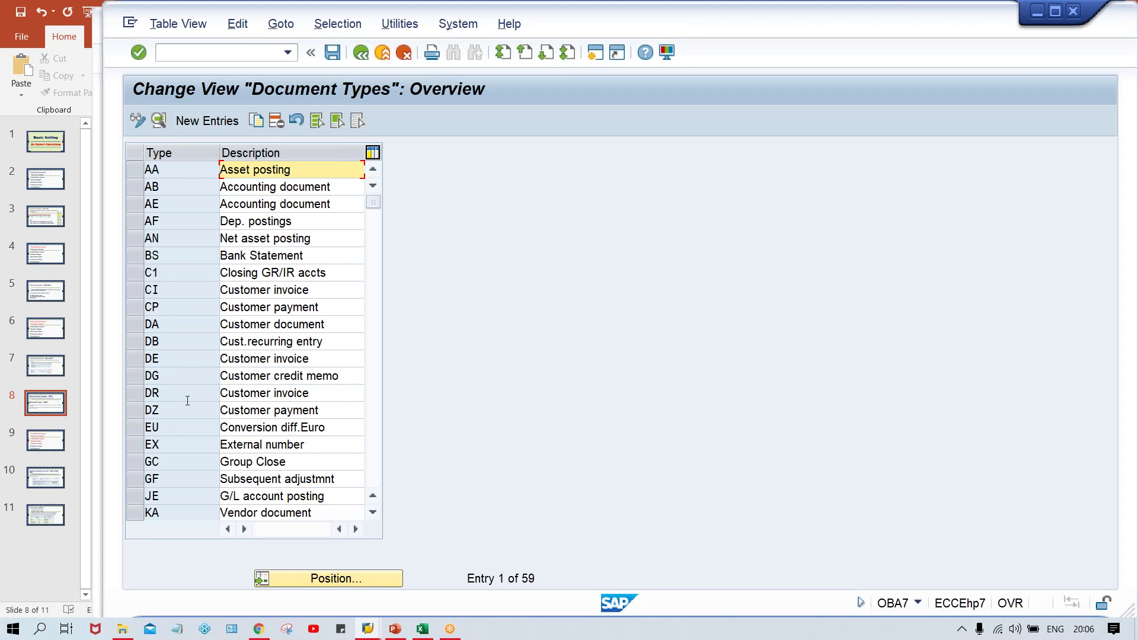
- Copy the customer invoice document type DR to a new document type ZR
{"action": "left_click", "coordinate": [134, 391]}
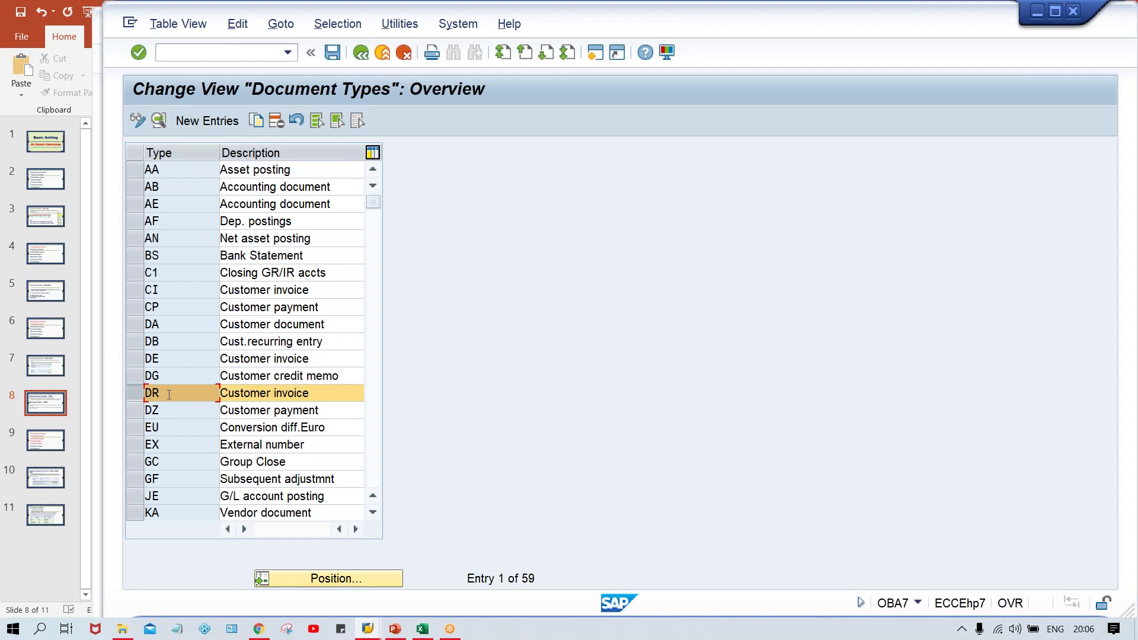
{"action": "left_click", "coordinate": [256, 122]}
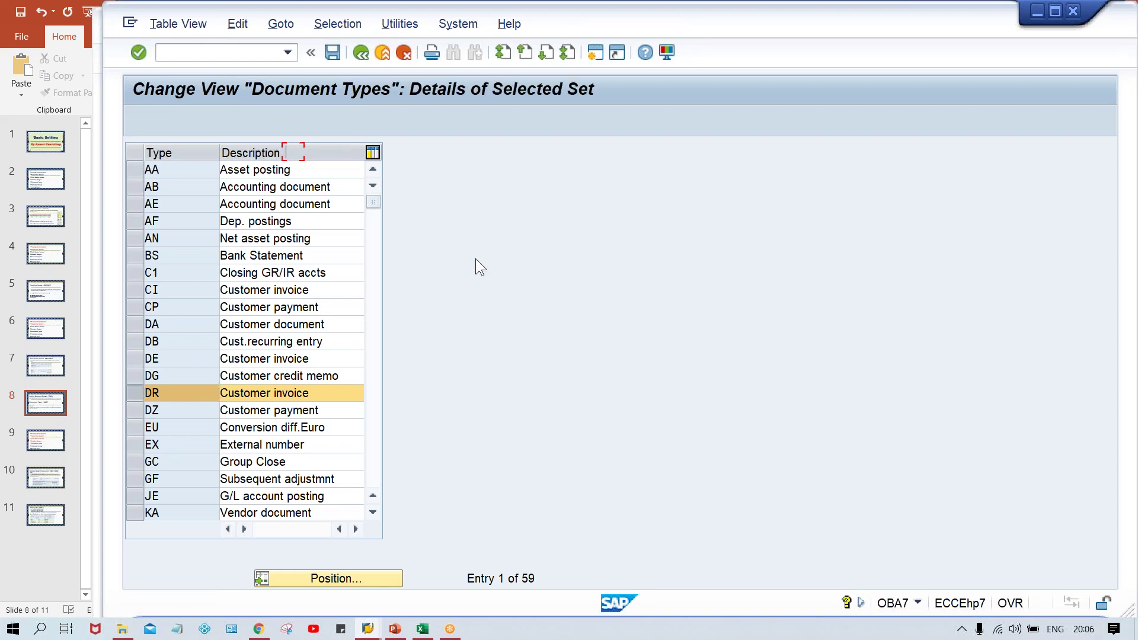
{"action": "type", "text": "zR"}
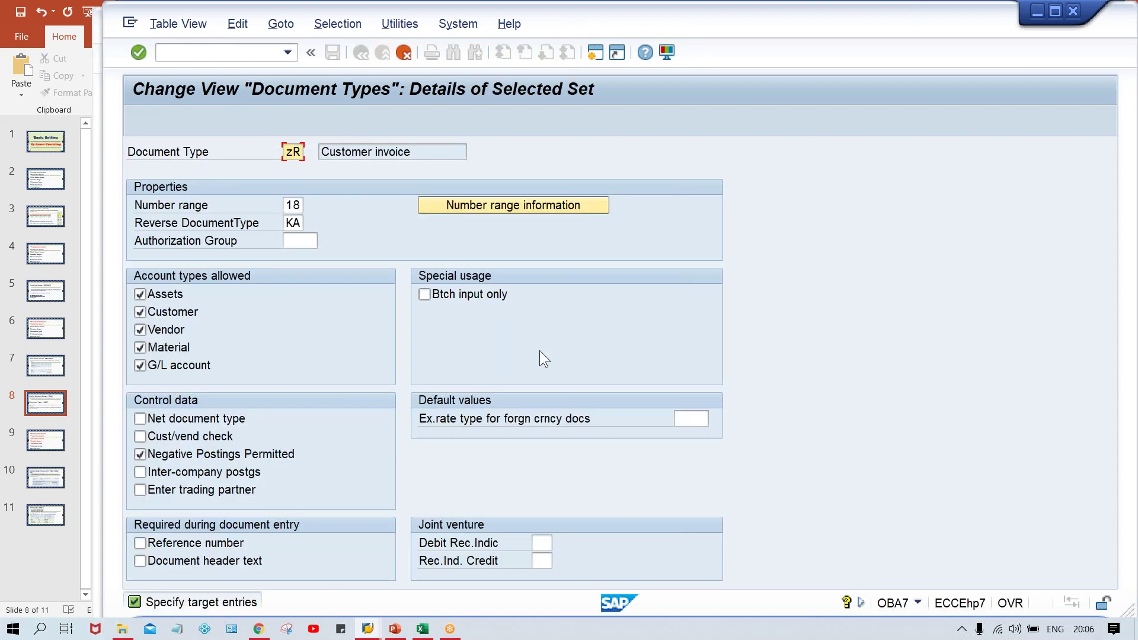
{"action": "key", "text": "Caps_Lock"}
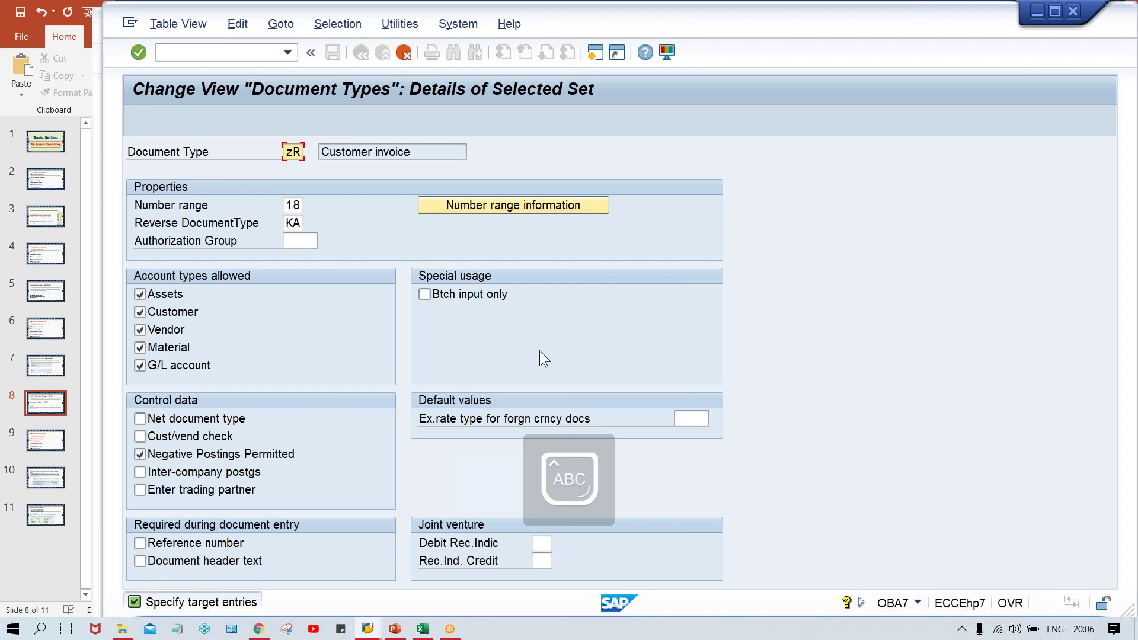
{"action": "key", "text": "Return"}
{"action": "key", "text": "Return"}
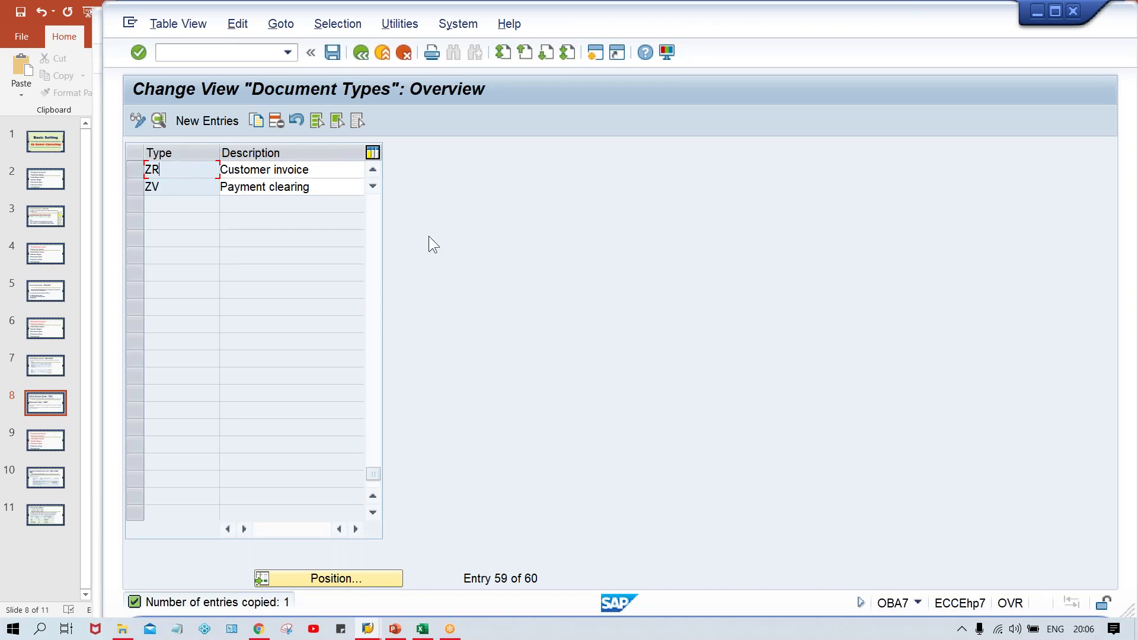
{"action": "key", "text": "Return"}
- Return to document type DR in the document types overview and open its details
{"action": "scroll", "coordinate": [370, 227], "scroll_direction": "up", "scroll_amount": 2}
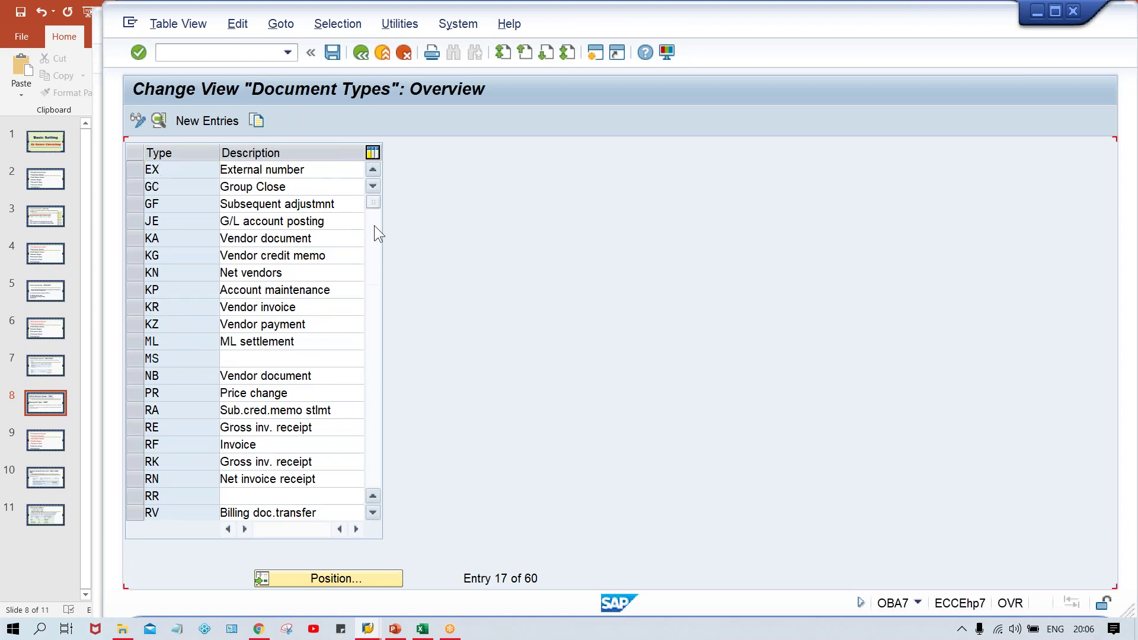
{"action": "scroll", "coordinate": [375, 225], "scroll_direction": "up", "scroll_amount": 1}
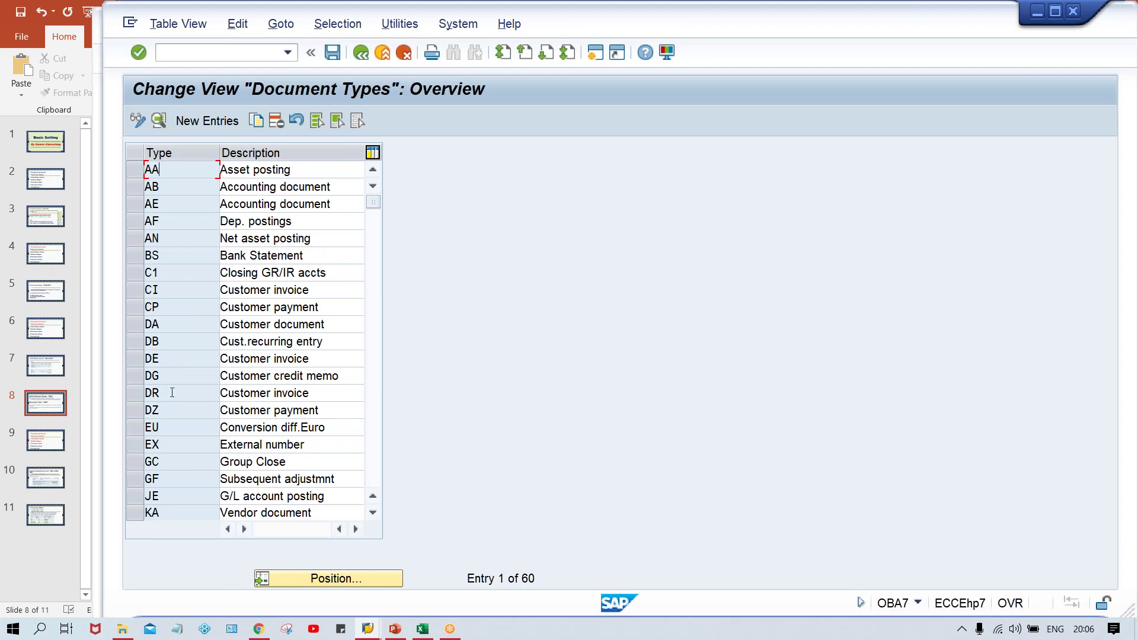
{"action": "double_click", "coordinate": [171, 392]}
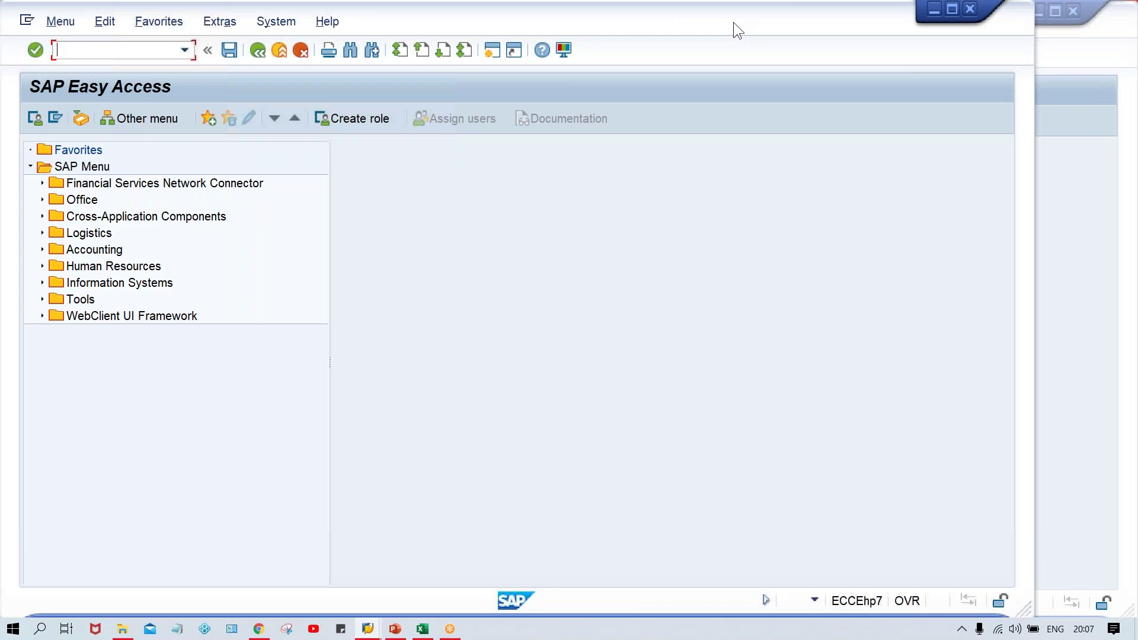
- Run transaction FB50 in a new session and examine the Doc.Header Text field of the G/L document
{"action": "left_click_drag", "start_coordinate": [734, 22], "coordinate": [836, 27]}
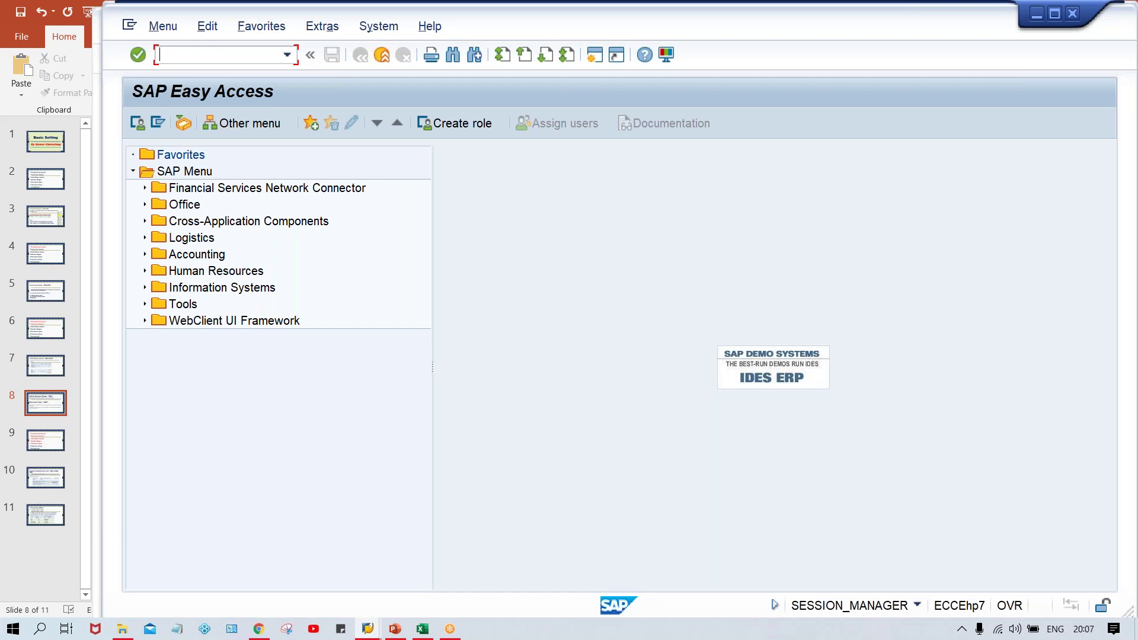
{"action": "type", "text": "FB50"}
{"action": "key", "text": "Return"}
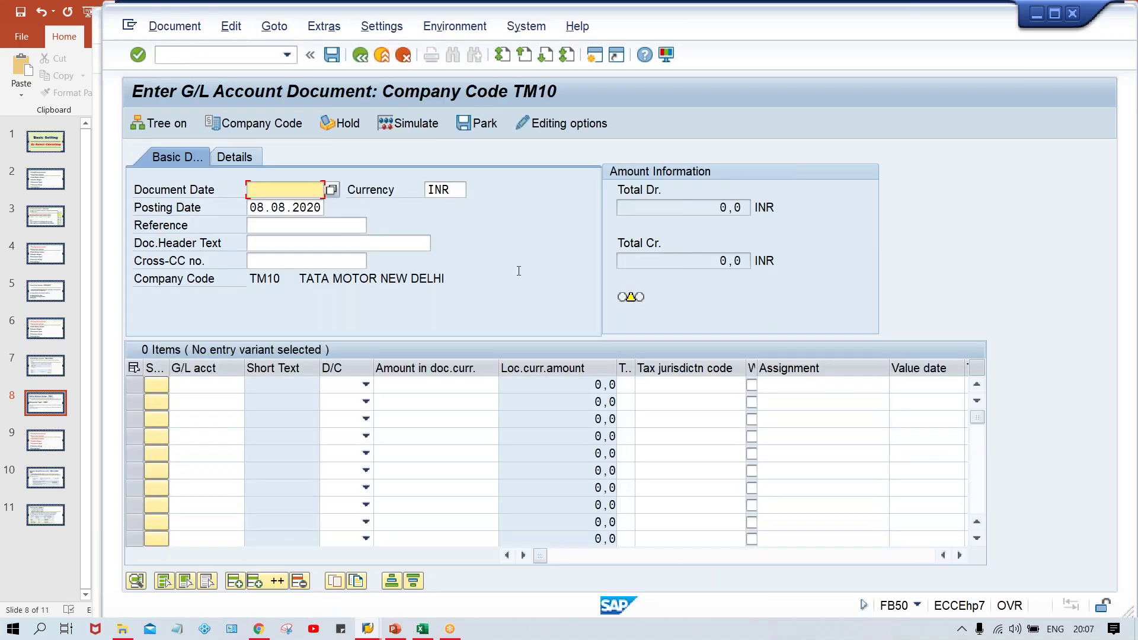
{"action": "left_click", "coordinate": [271, 238]}
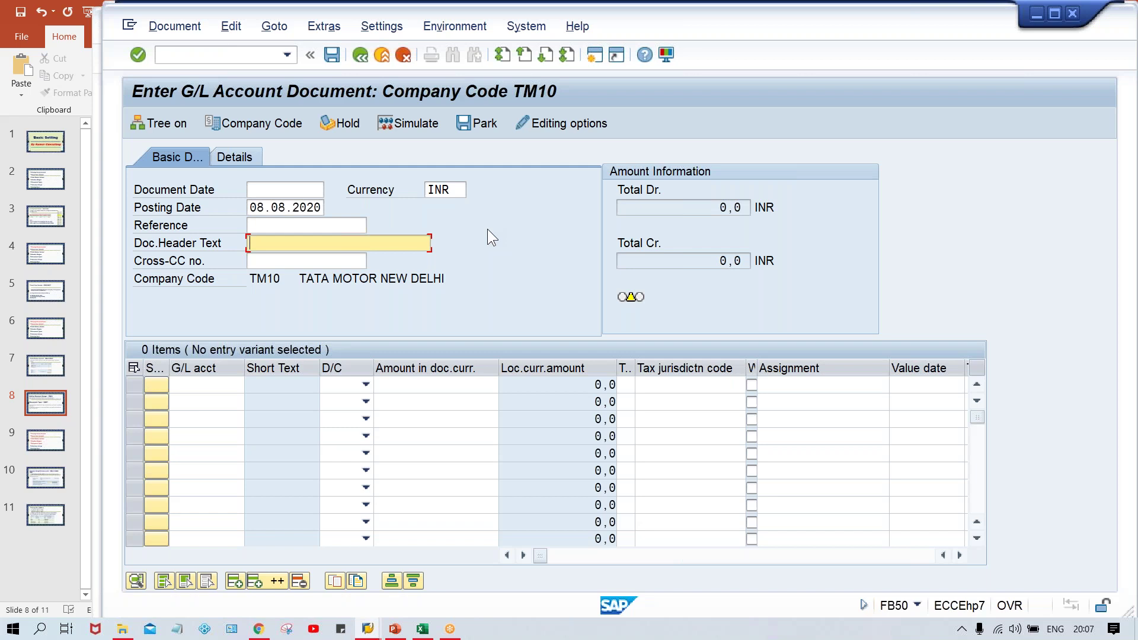
- Switch to transaction F-02 and examine the document type preset for G/L account posting
{"action": "left_click", "coordinate": [225, 55]}
{"action": "type", "text": "/NF-02"}
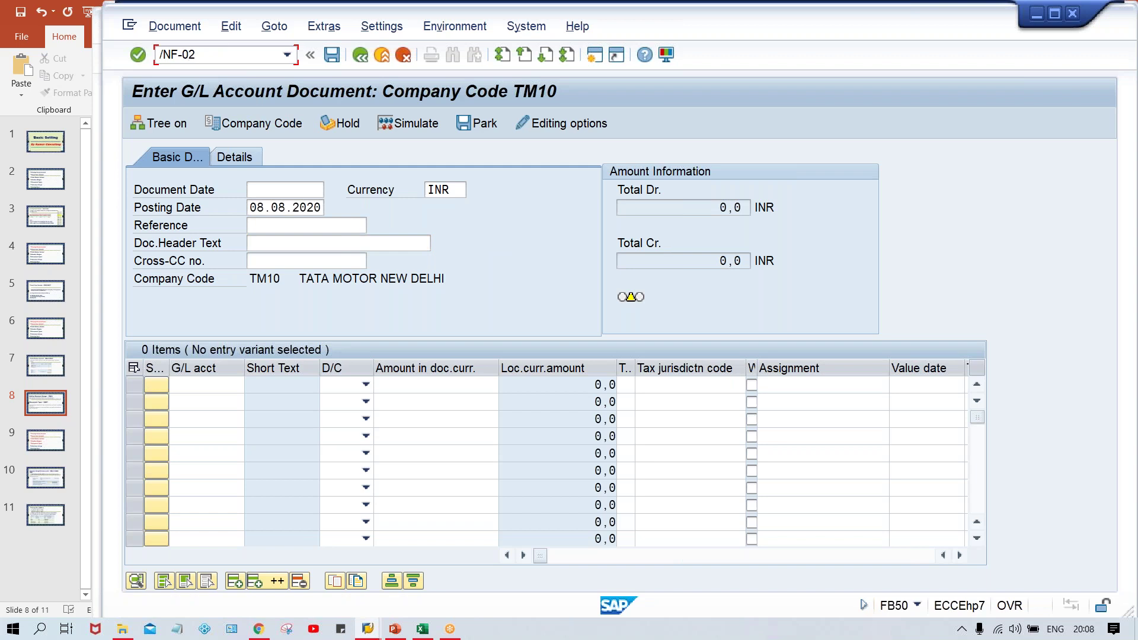
{"action": "key", "text": "Return"}
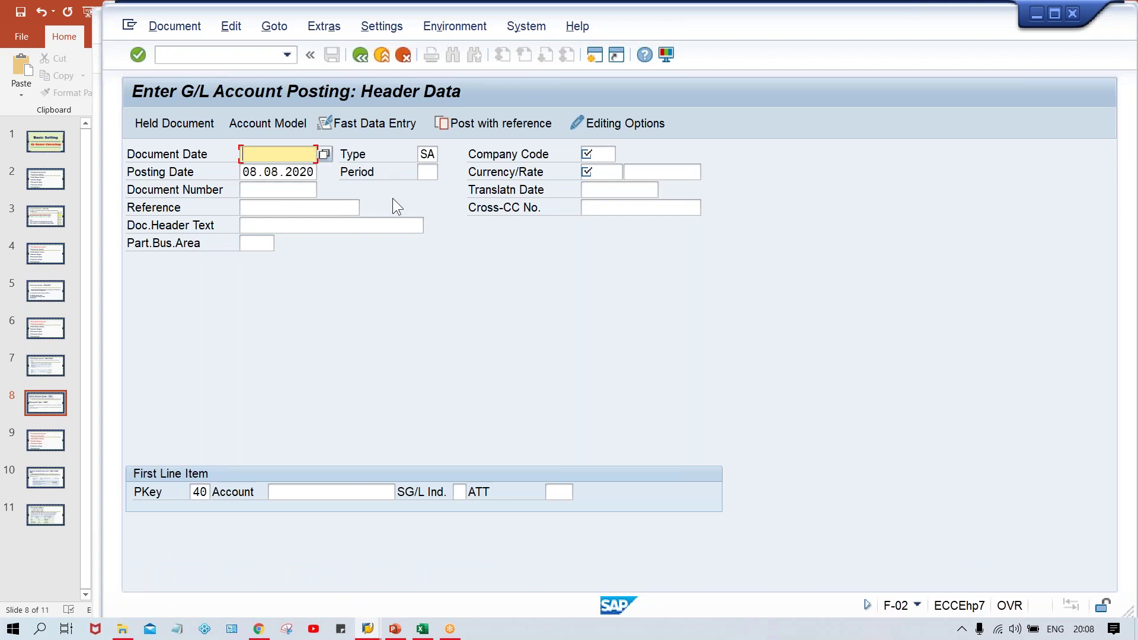
{"action": "left_click", "coordinate": [423, 155]}
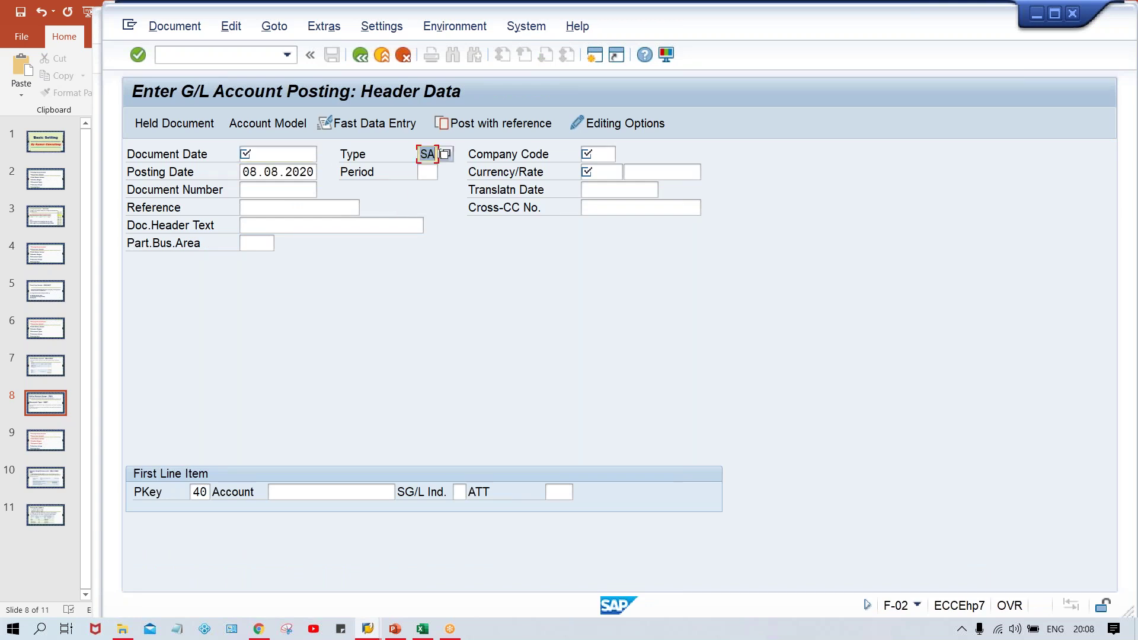
- Switch to transaction F-22 and examine the document type preset for customer invoices
{"action": "left_click", "coordinate": [212, 50]}
{"action": "type", "text": "/NF"}
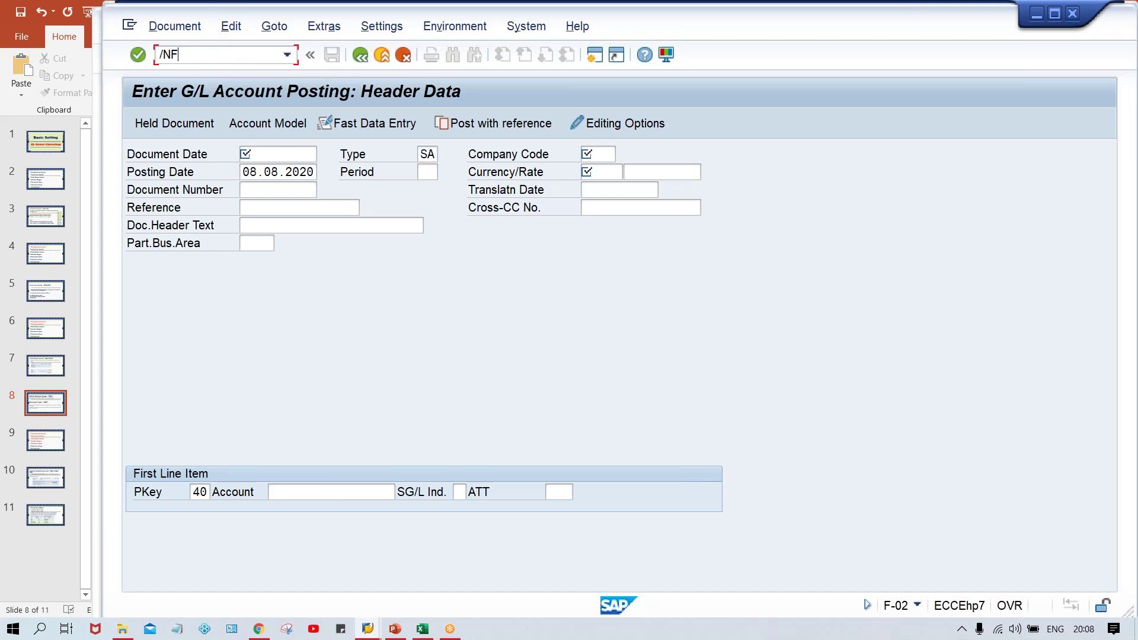
{"action": "type", "text": "-22"}
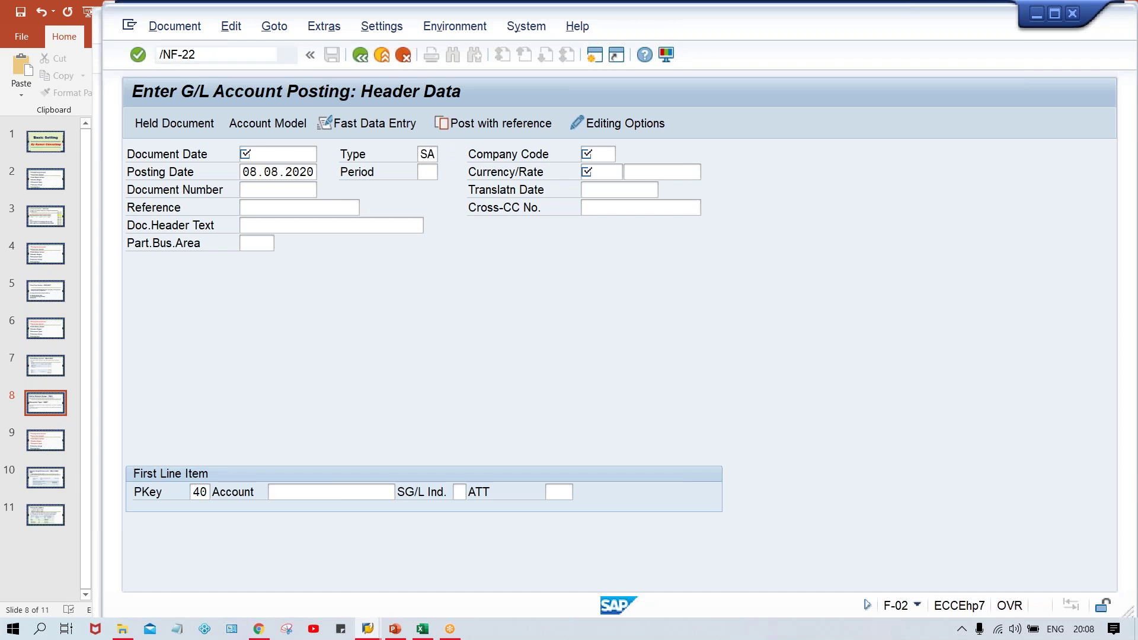
{"action": "key", "text": "Return"}
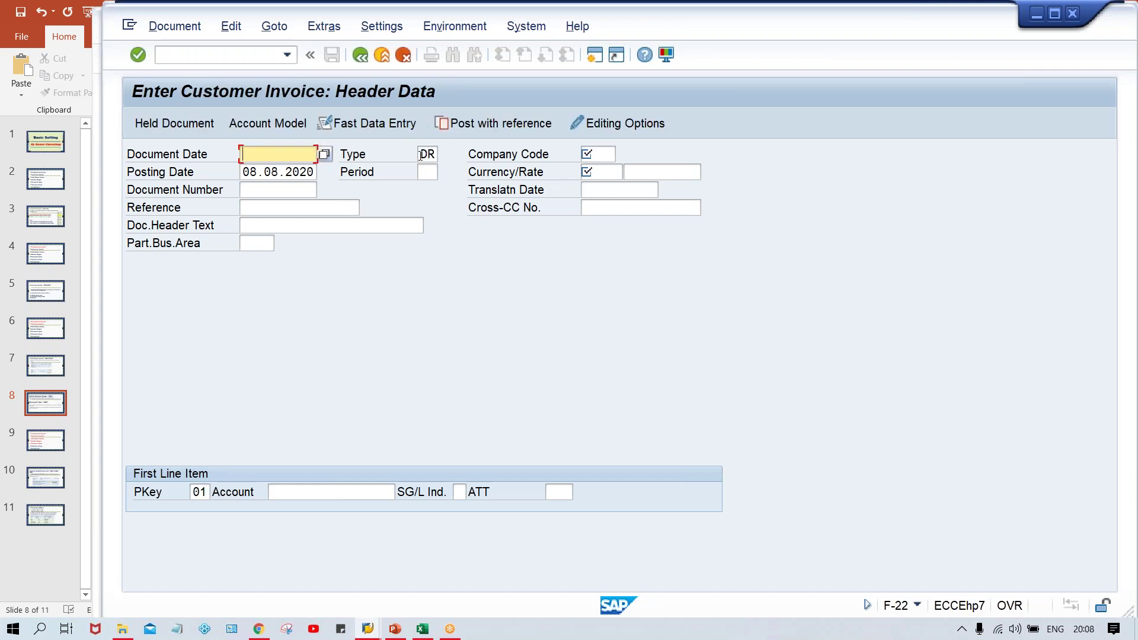
{"action": "double_click", "coordinate": [422, 154]}
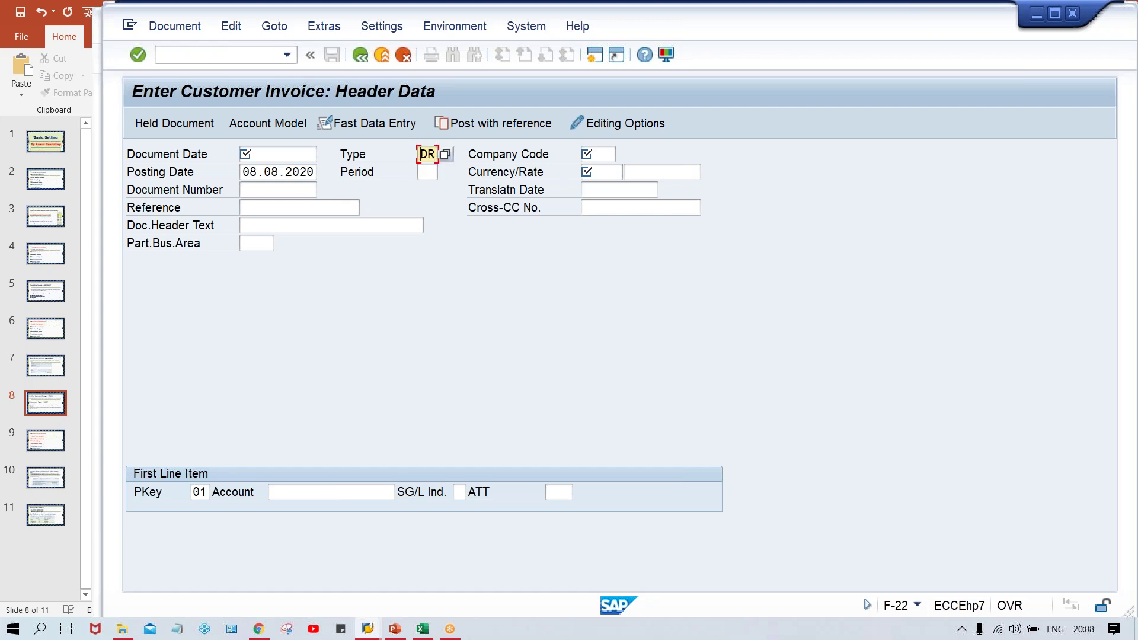
- Return to the details of document type DR and examine its number range field
{"action": "type", "text": "Z"}
{"action": "type", "text": "D"}
{"action": "left_click", "coordinate": [368, 630]}
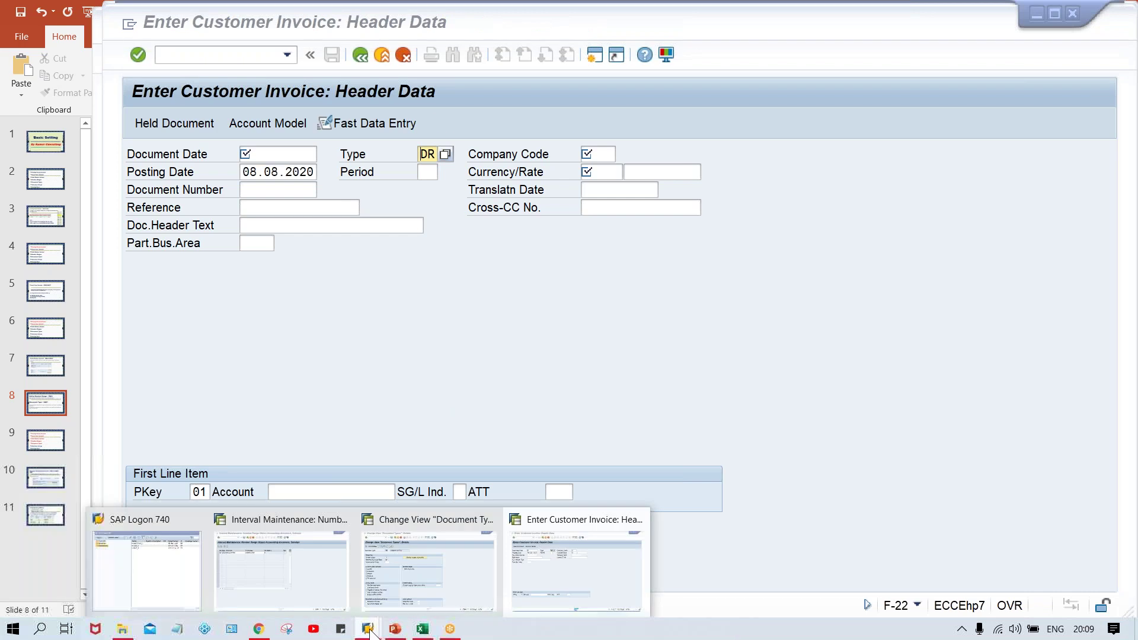
{"action": "left_click", "coordinate": [447, 588]}
{"action": "left_click", "coordinate": [287, 205]}
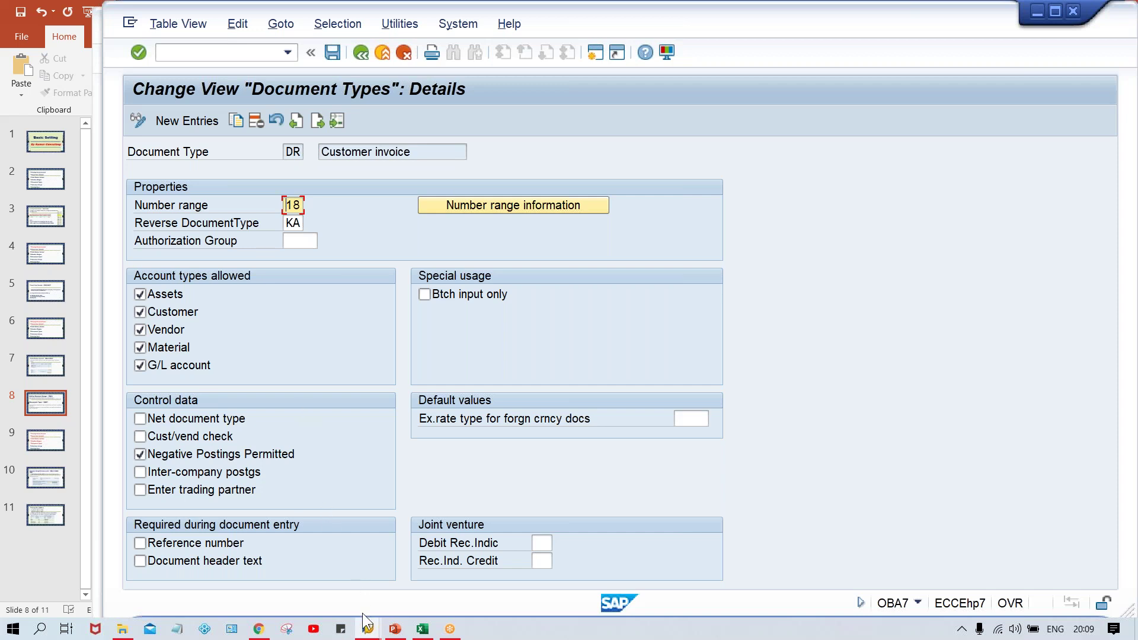
- Examine number range interval 01 in the FBN1 interval maintenance session and return to the customer invoice header
{"action": "mouse_move", "coordinate": [367, 629]}
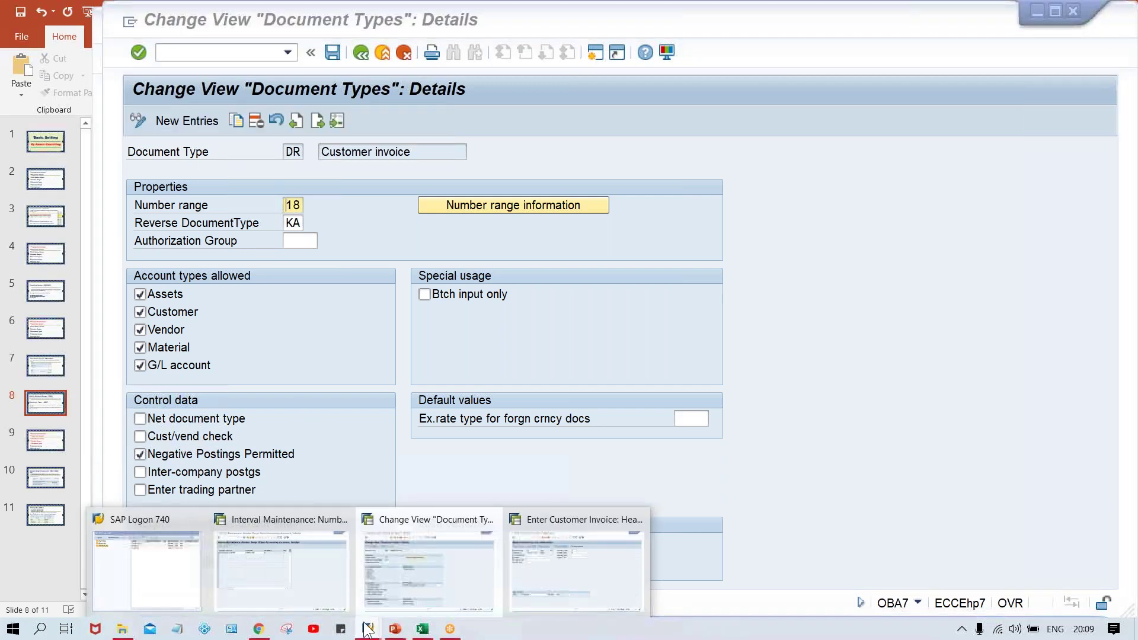
{"action": "left_click", "coordinate": [297, 572]}
{"action": "left_click", "coordinate": [403, 175]}
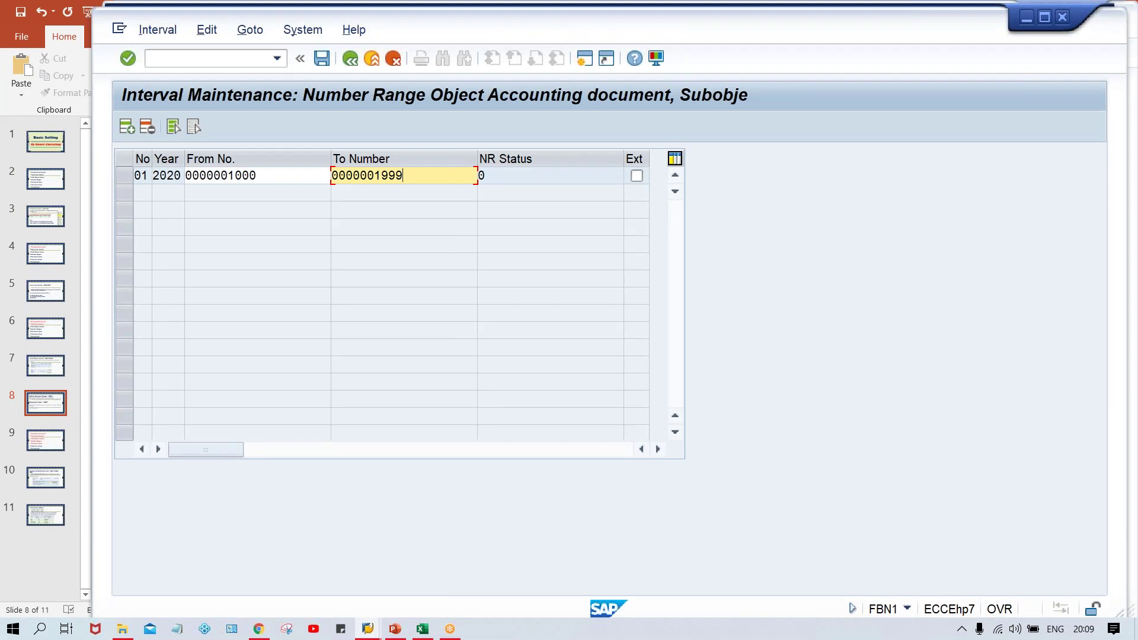
{"action": "left_click", "coordinate": [137, 177]}
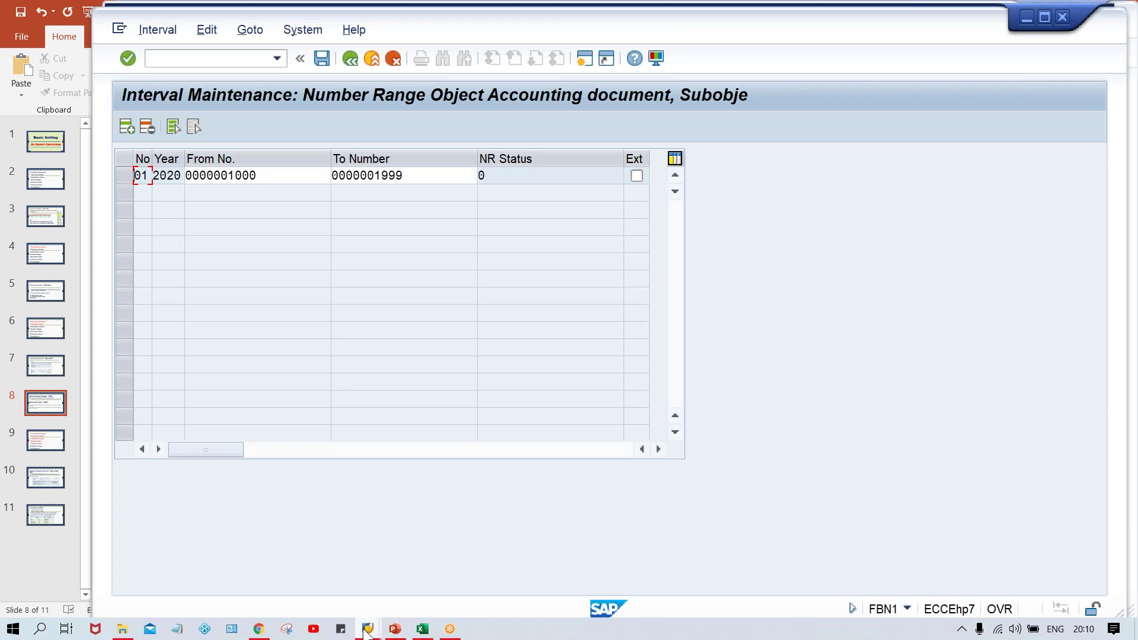
{"action": "mouse_move", "coordinate": [367, 631]}
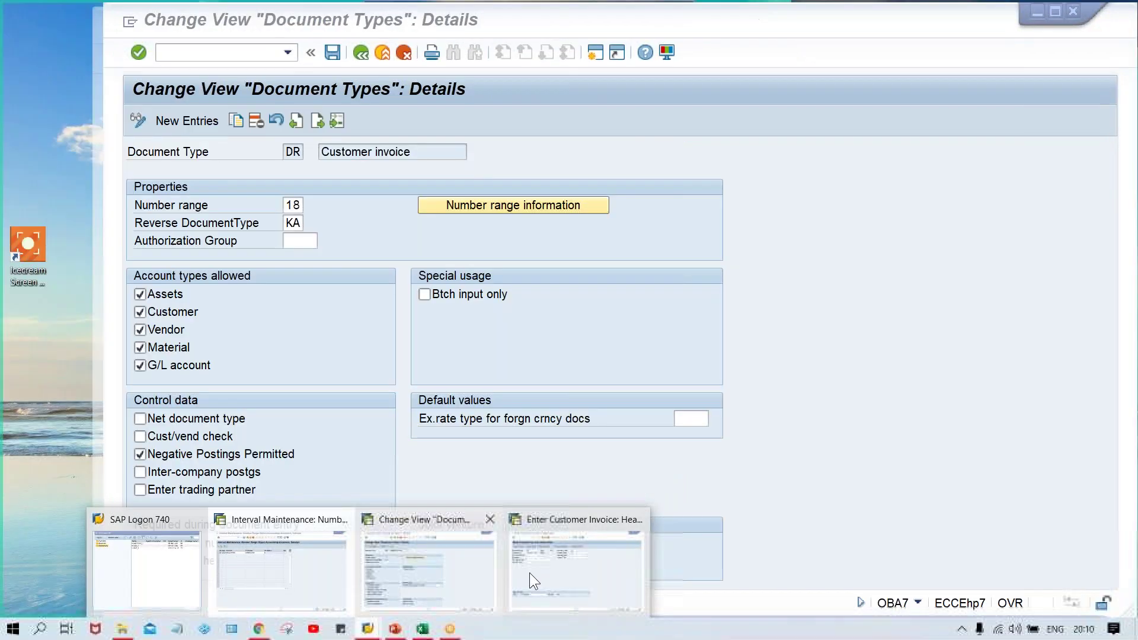
{"action": "left_click", "coordinate": [529, 572]}
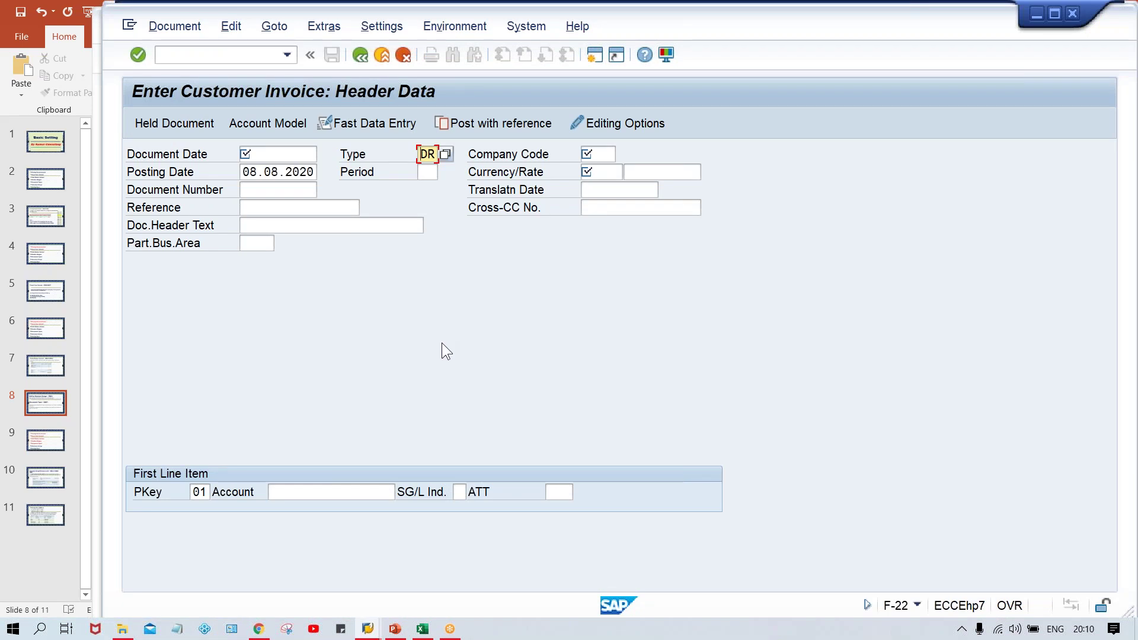
- Set the number range of document type DR to 01 and save the change
{"action": "mouse_move", "coordinate": [367, 630]}
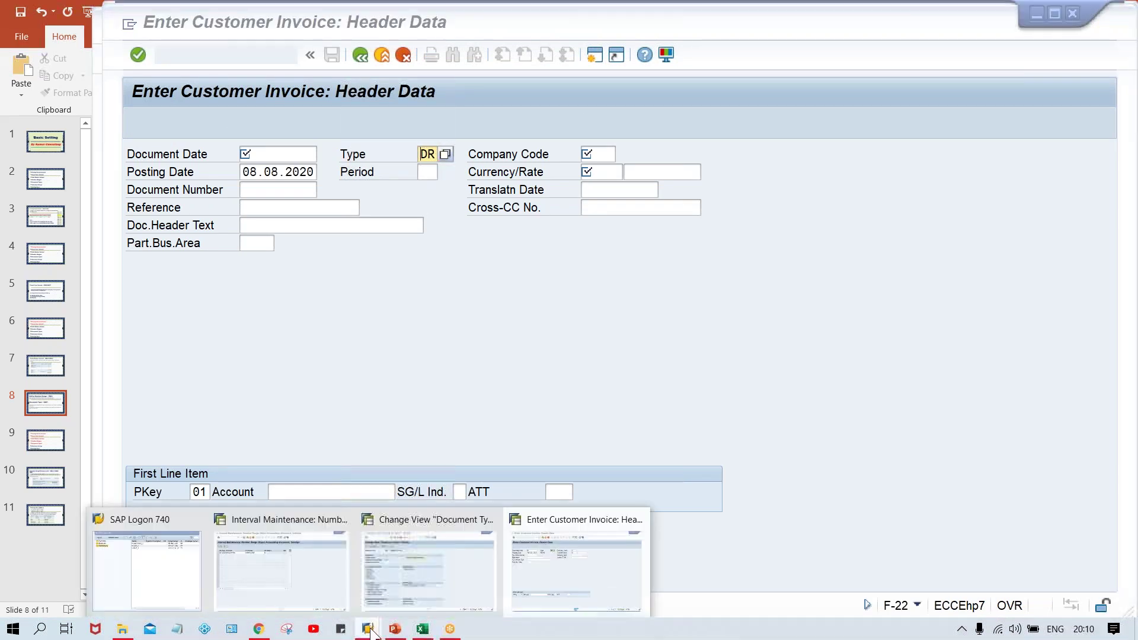
{"action": "left_click", "coordinate": [418, 597]}
{"action": "left_click", "coordinate": [285, 205]}
{"action": "left_click_drag", "start_coordinate": [285, 206], "coordinate": [333, 203]}
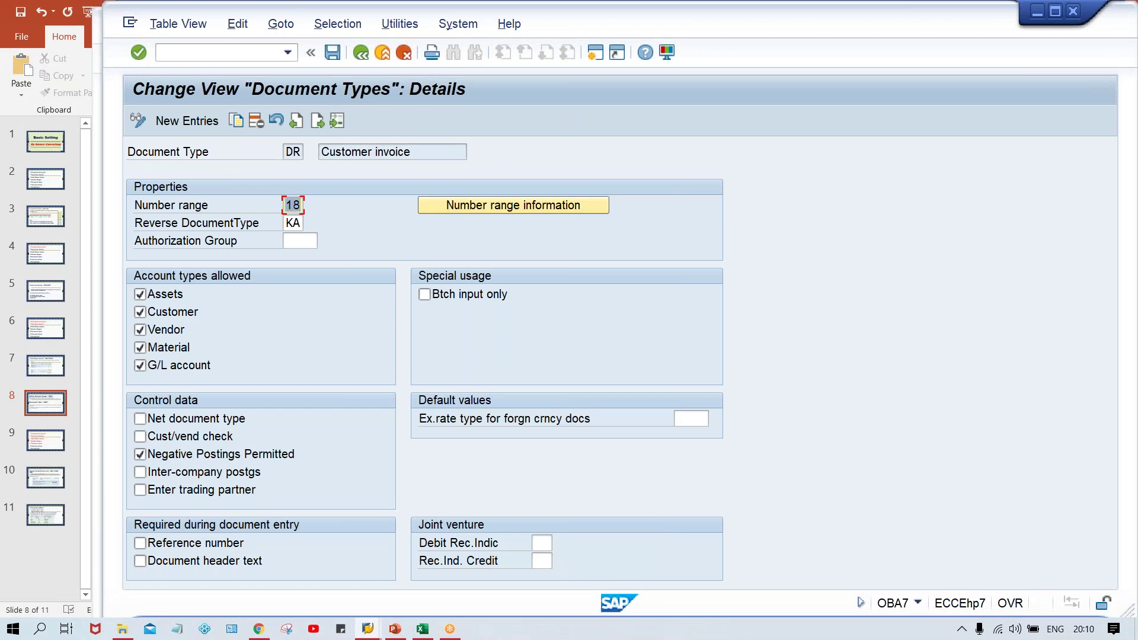
{"action": "type", "text": "01"}
{"action": "key", "text": "ctrl+s"}
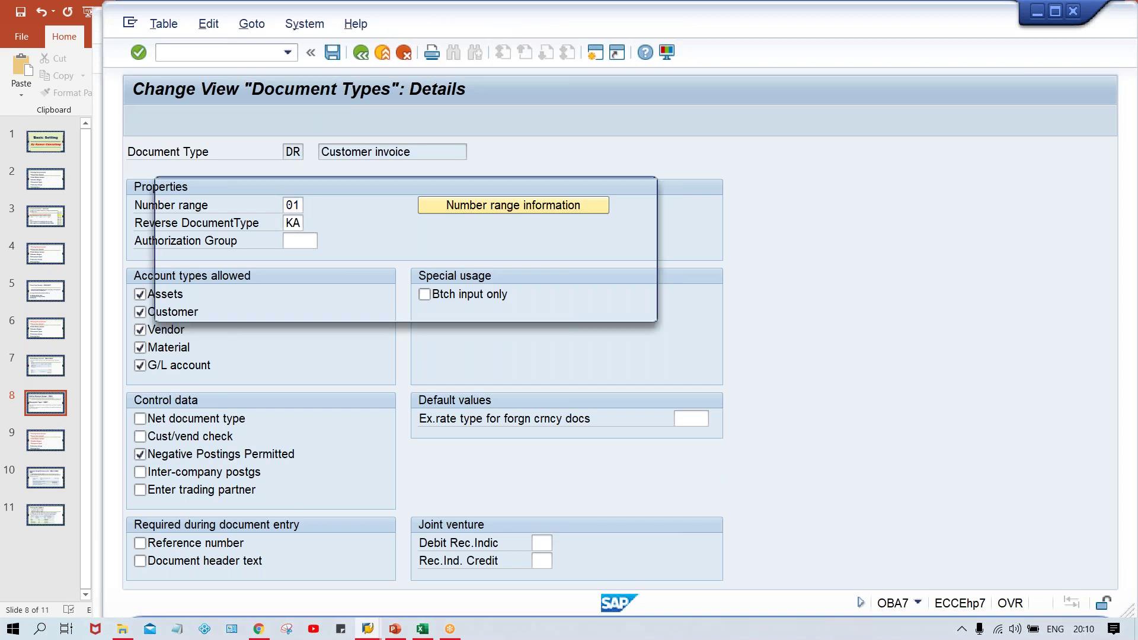
{"action": "key", "text": "Return"}
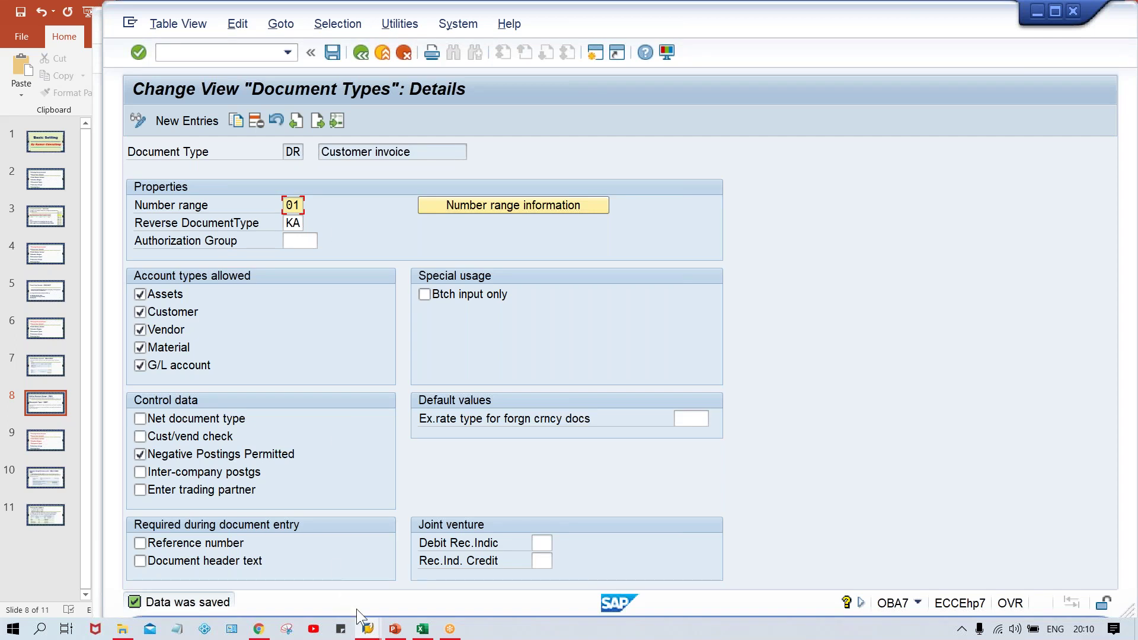
- Compare the document type on the customer invoice header with the number range assigned in document type DR's details
{"action": "mouse_move", "coordinate": [367, 630]}
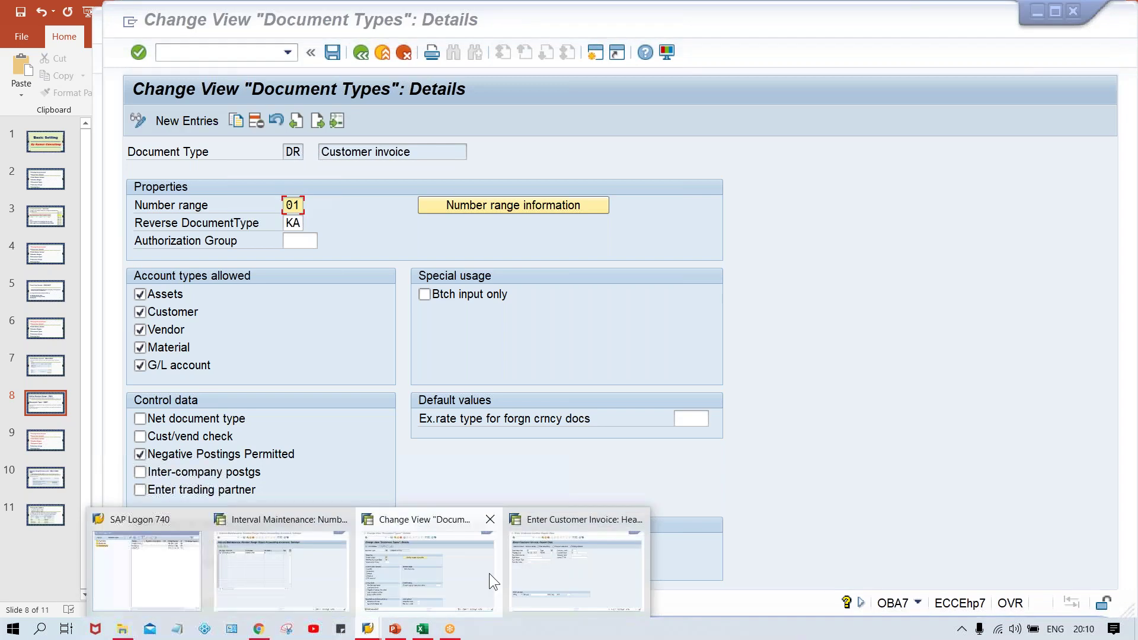
{"action": "left_click", "coordinate": [529, 573]}
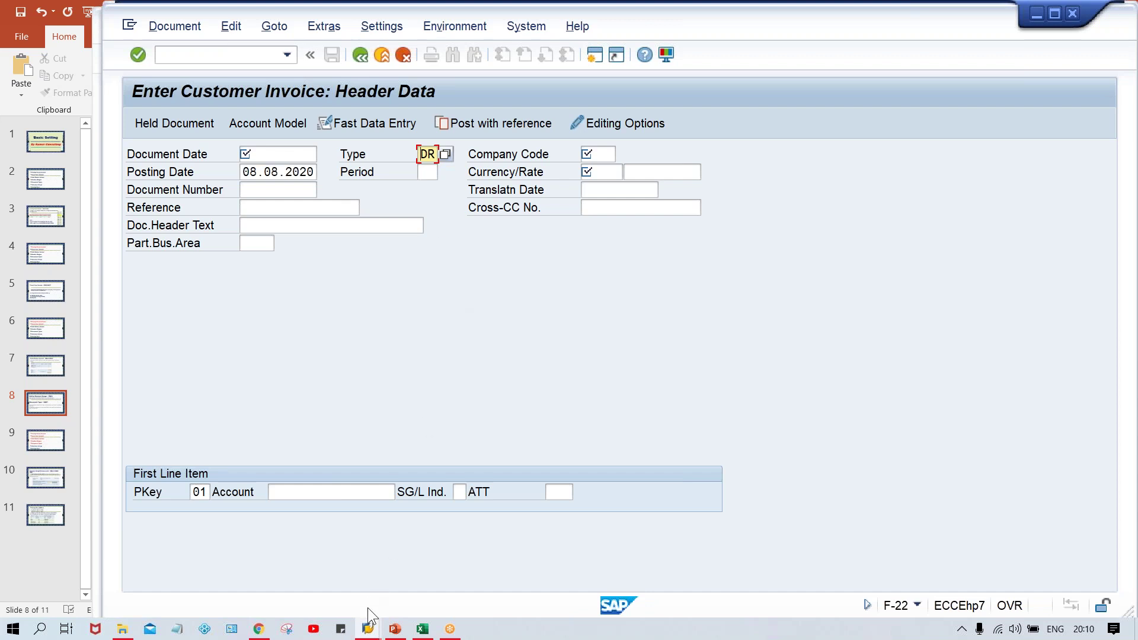
{"action": "left_click", "coordinate": [369, 632]}
{"action": "mouse_move", "coordinate": [369, 632]}
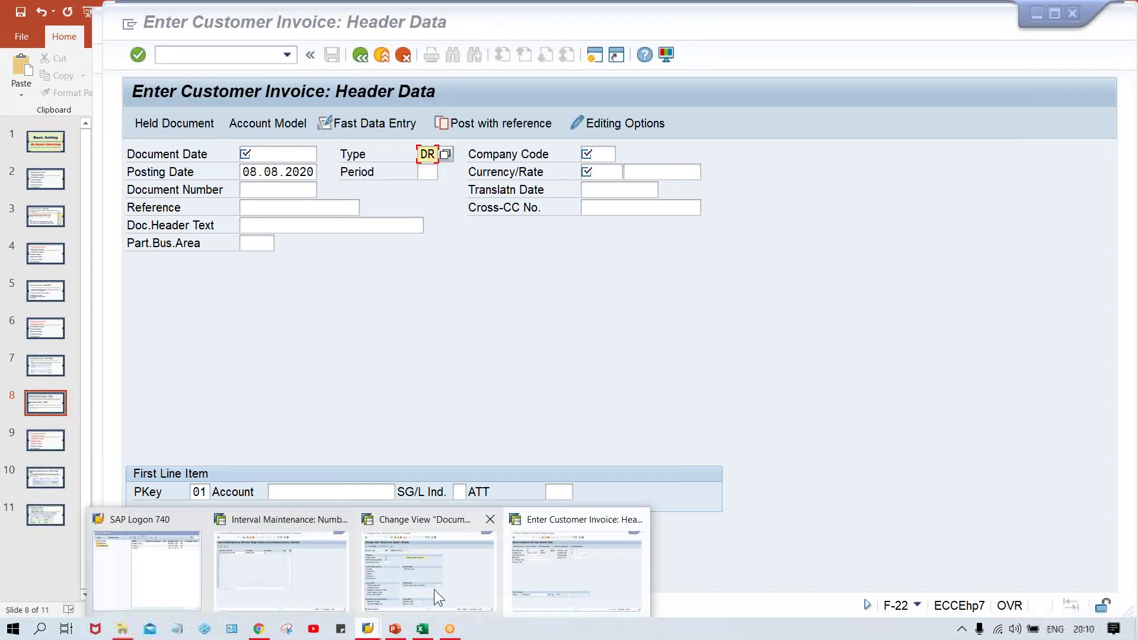
{"action": "left_click", "coordinate": [434, 590]}
{"action": "left_click", "coordinate": [291, 201]}
{"action": "left_click_drag", "start_coordinate": [286, 205], "coordinate": [313, 204]}
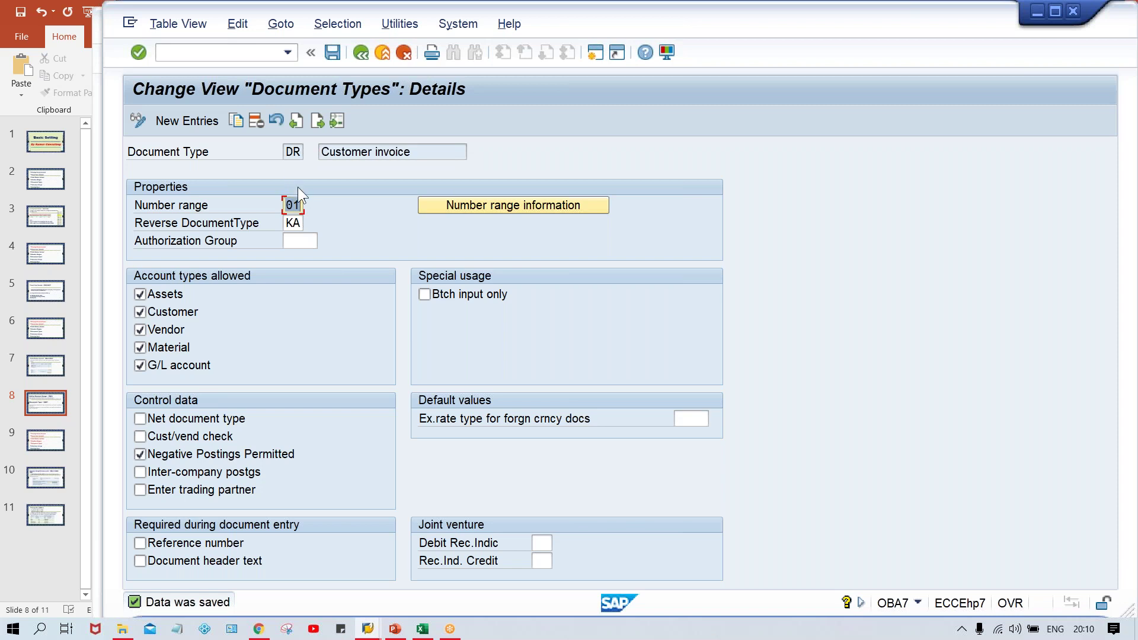
- Open the number range information from document type DR and open company code TM00's intervals in change mode
{"action": "left_click", "coordinate": [285, 204]}
{"action": "left_click", "coordinate": [549, 204]}
{"action": "key", "text": "Down"}
{"action": "key", "text": "Return"}
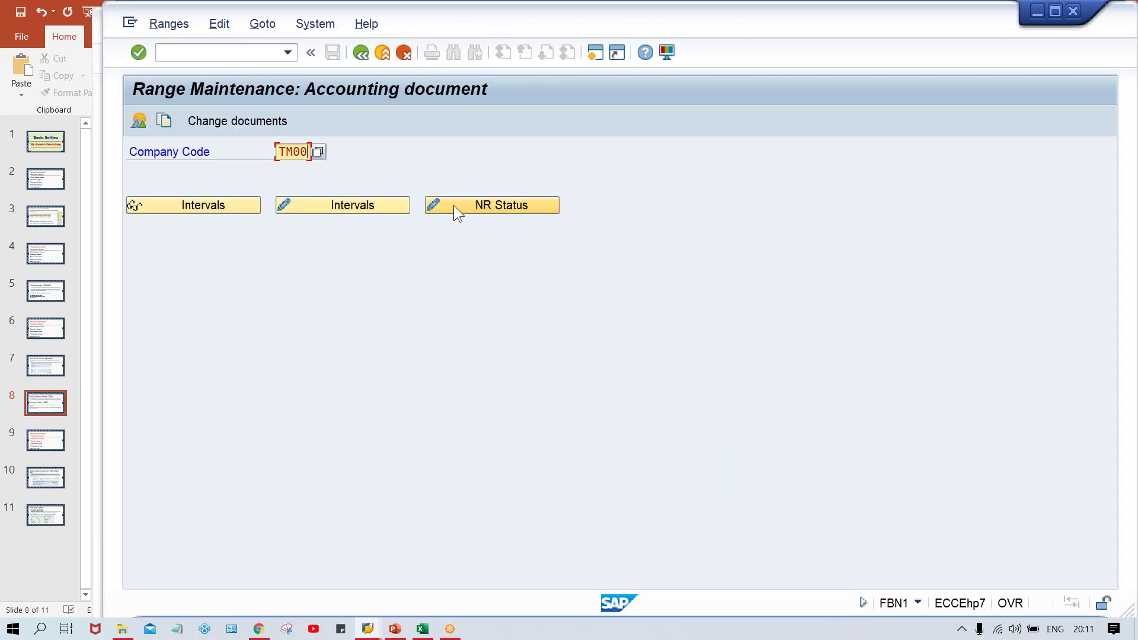
{"action": "left_click", "coordinate": [372, 205]}
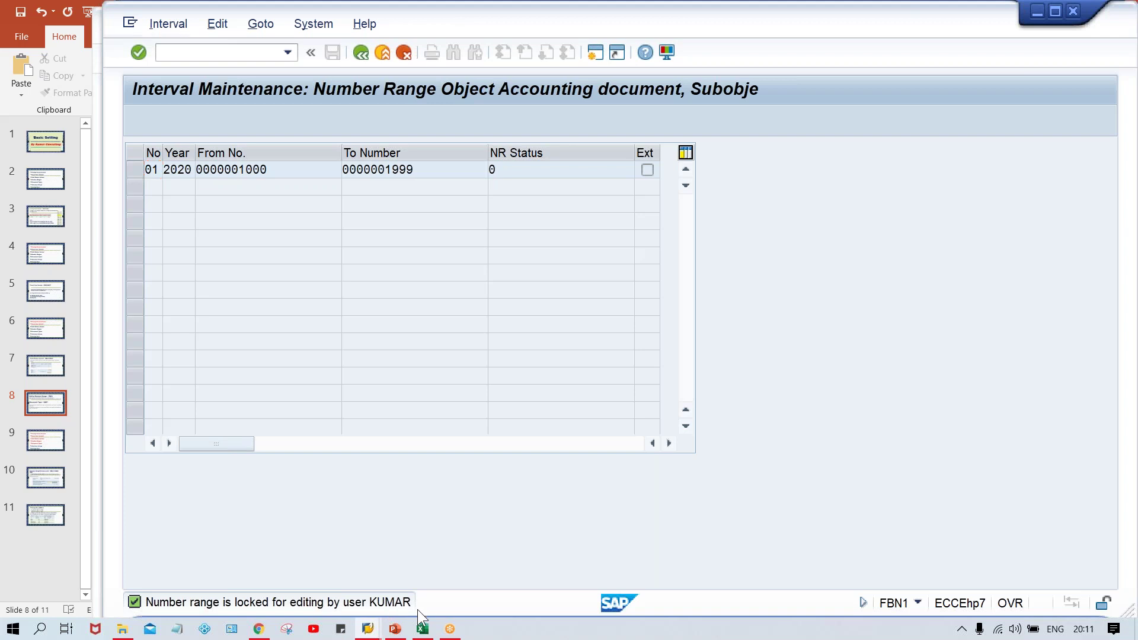
- Switch to the original interval maintenance session, close the Performance Assistant and examine the starting number of interval 01
{"action": "mouse_move", "coordinate": [367, 632]}
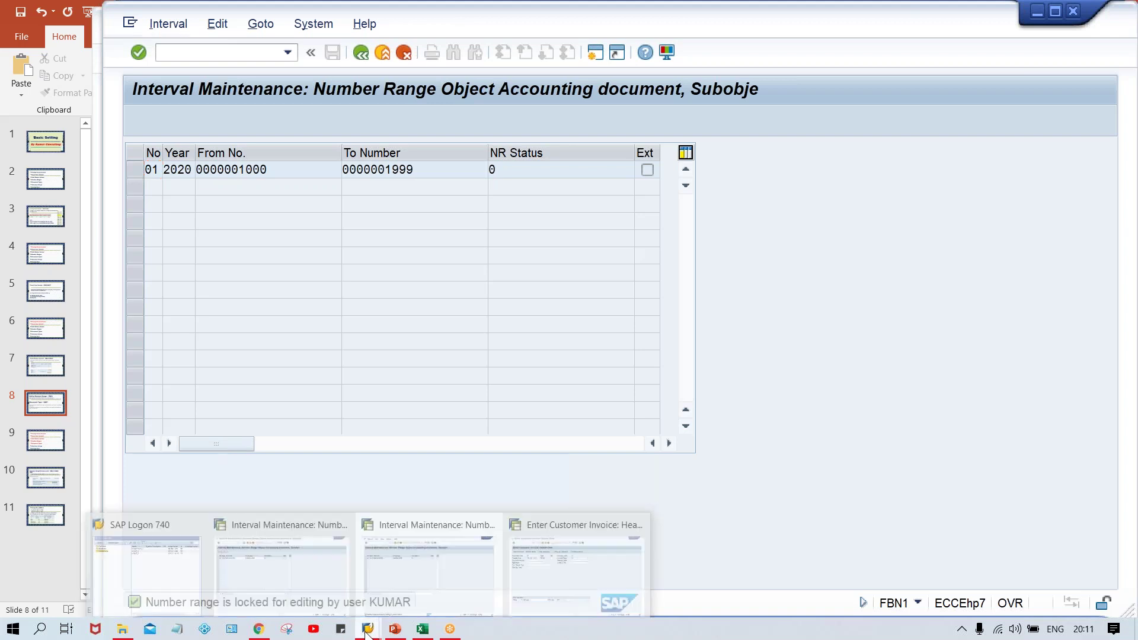
{"action": "left_click", "coordinate": [239, 567]}
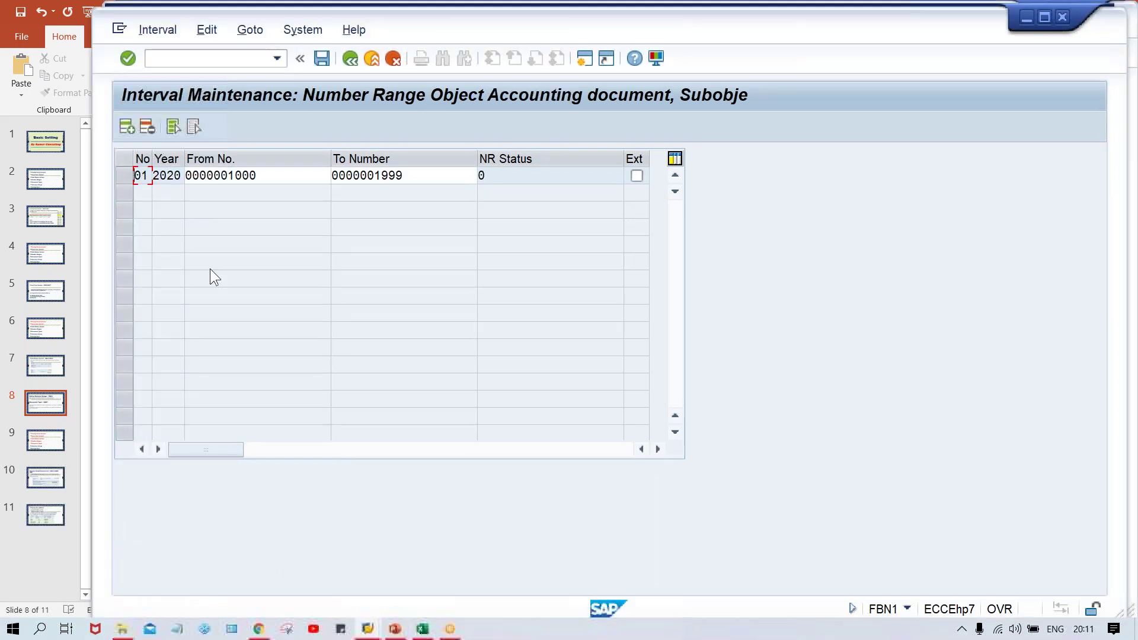
{"action": "left_click", "coordinate": [365, 630]}
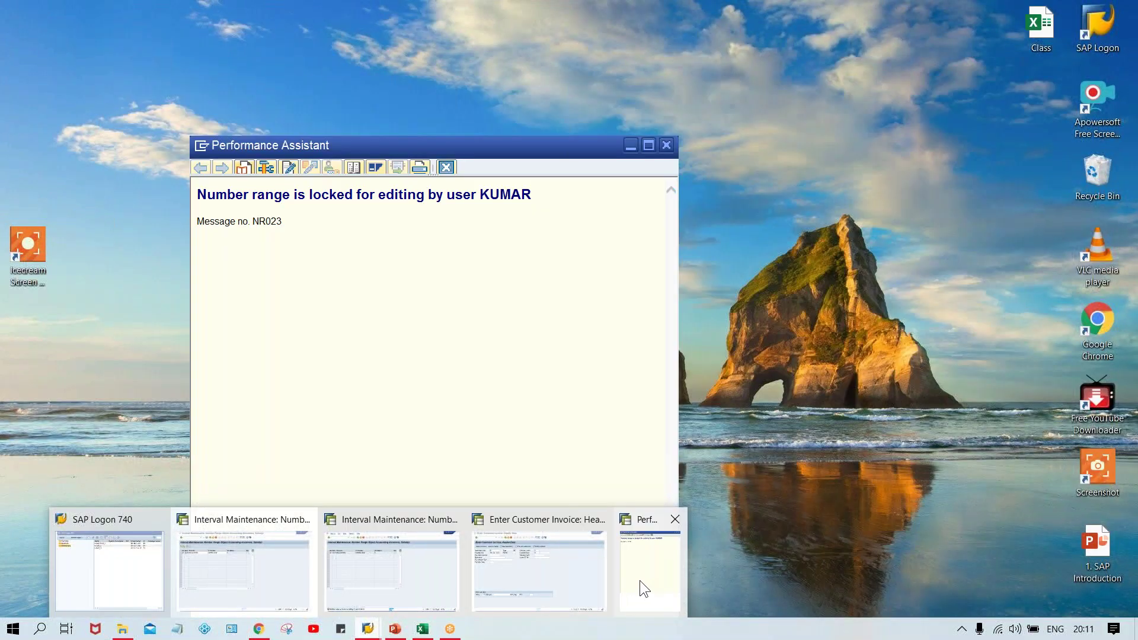
{"action": "left_click", "coordinate": [639, 581]}
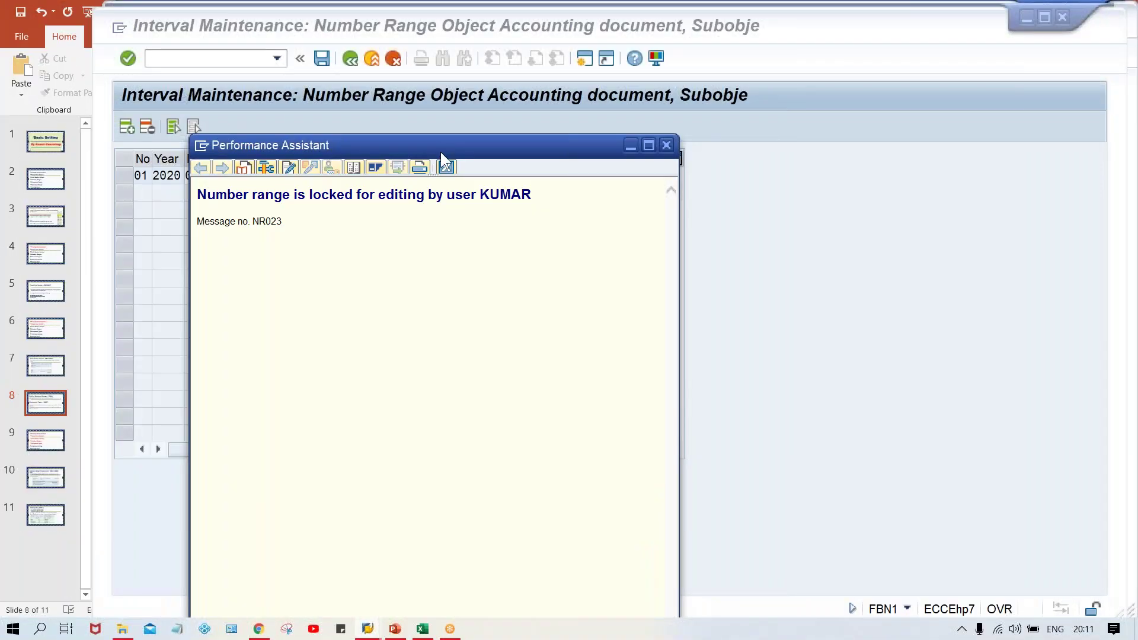
{"action": "left_click", "coordinate": [446, 167]}
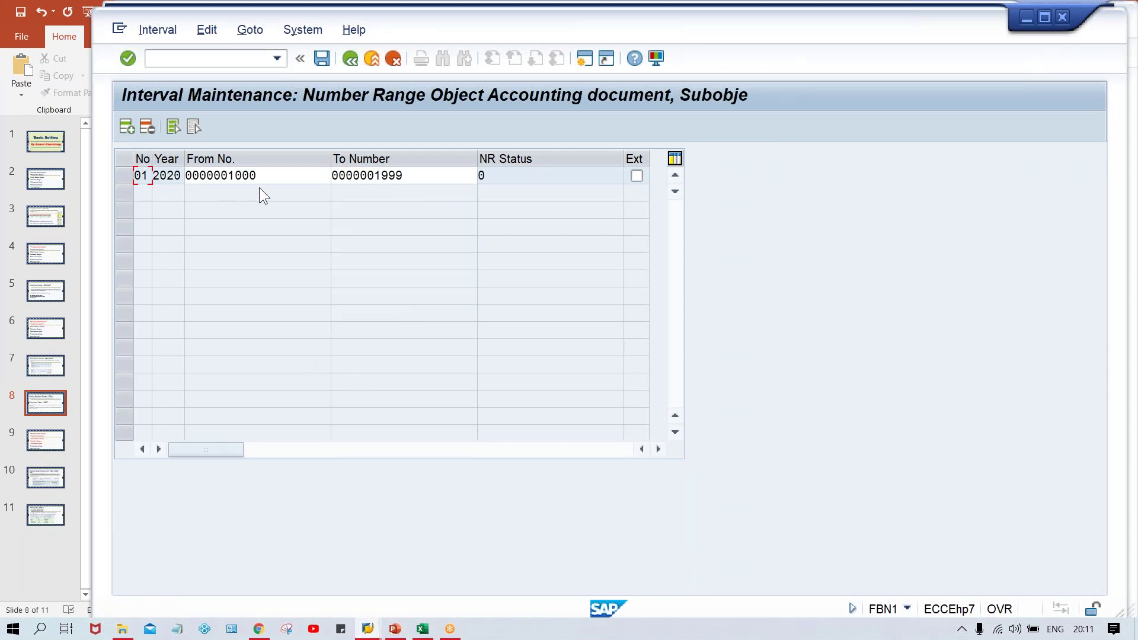
{"action": "left_click", "coordinate": [275, 176]}
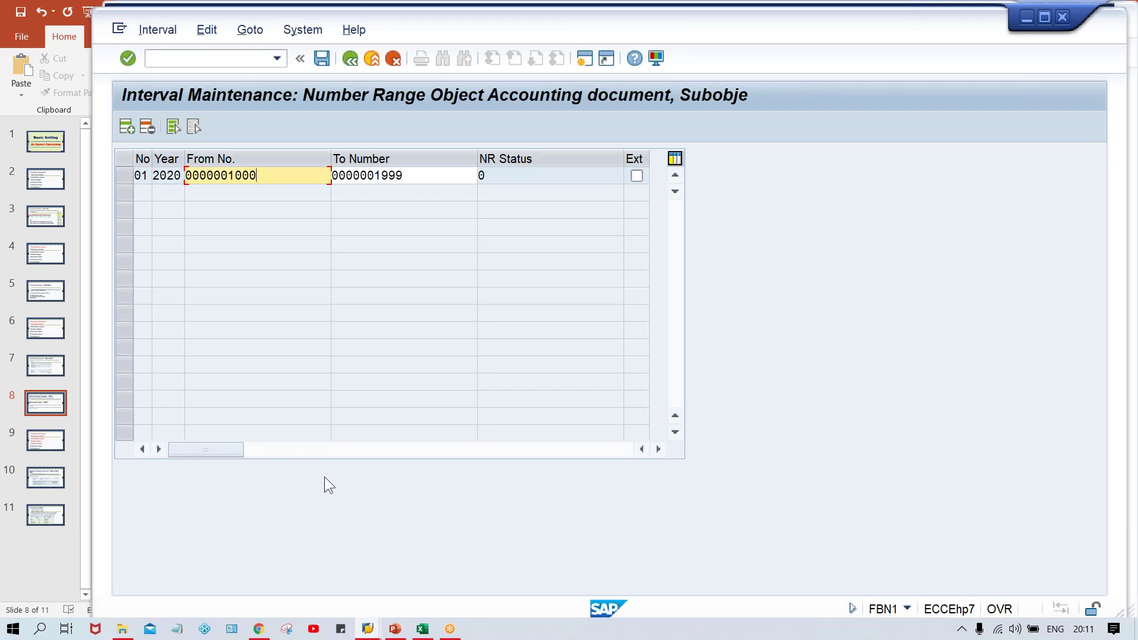
- Review the customer invoice header and leave the second session's range maintenance to return to document type DR's details
{"action": "left_click", "coordinate": [367, 629]}
{"action": "left_click", "coordinate": [599, 567]}
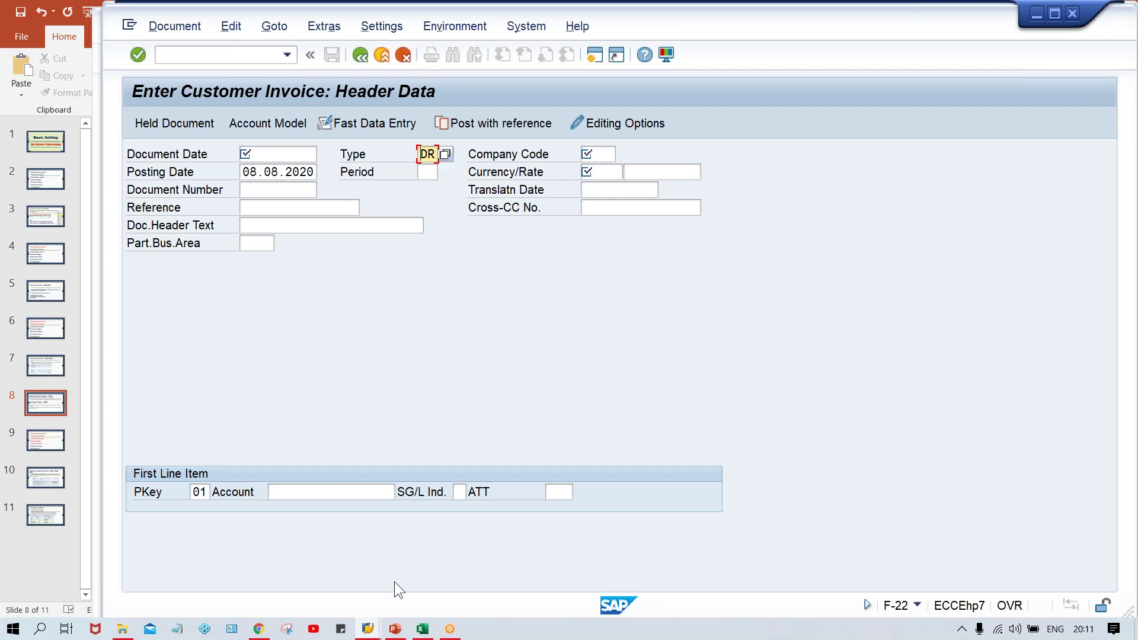
{"action": "mouse_move", "coordinate": [368, 628]}
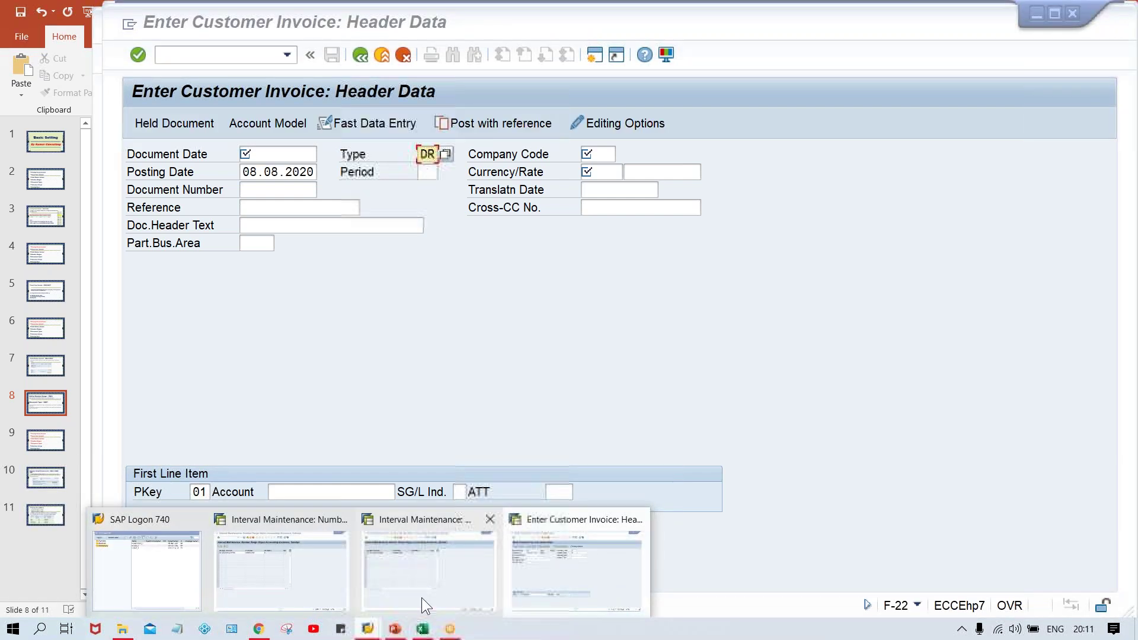
{"action": "left_click", "coordinate": [421, 598]}
{"action": "left_click", "coordinate": [365, 52]}
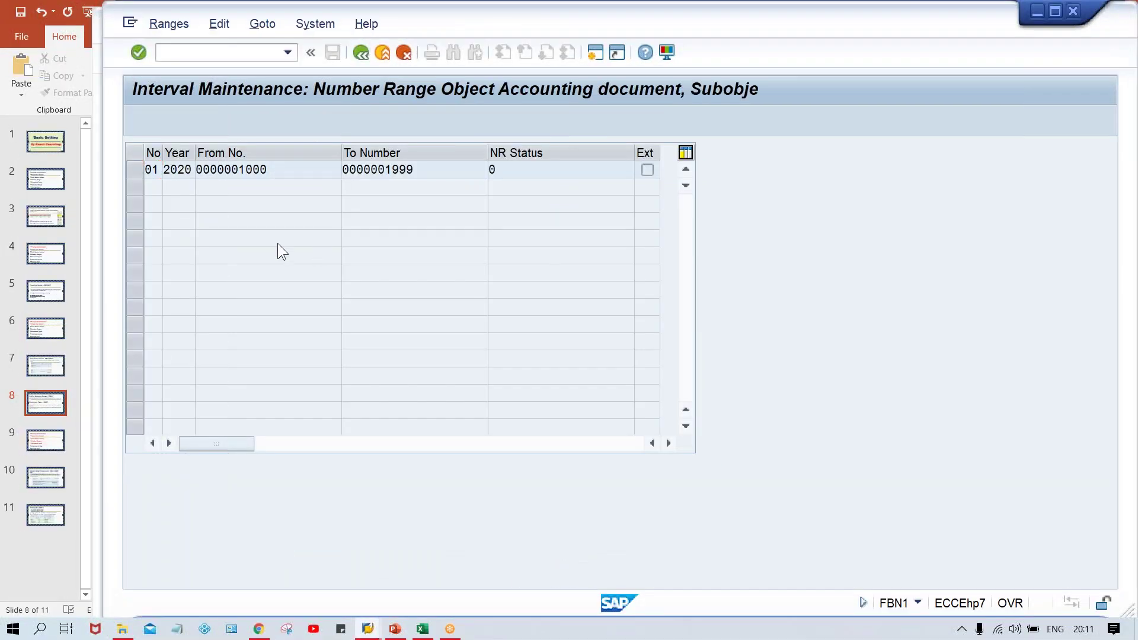
{"action": "left_click", "coordinate": [360, 52]}
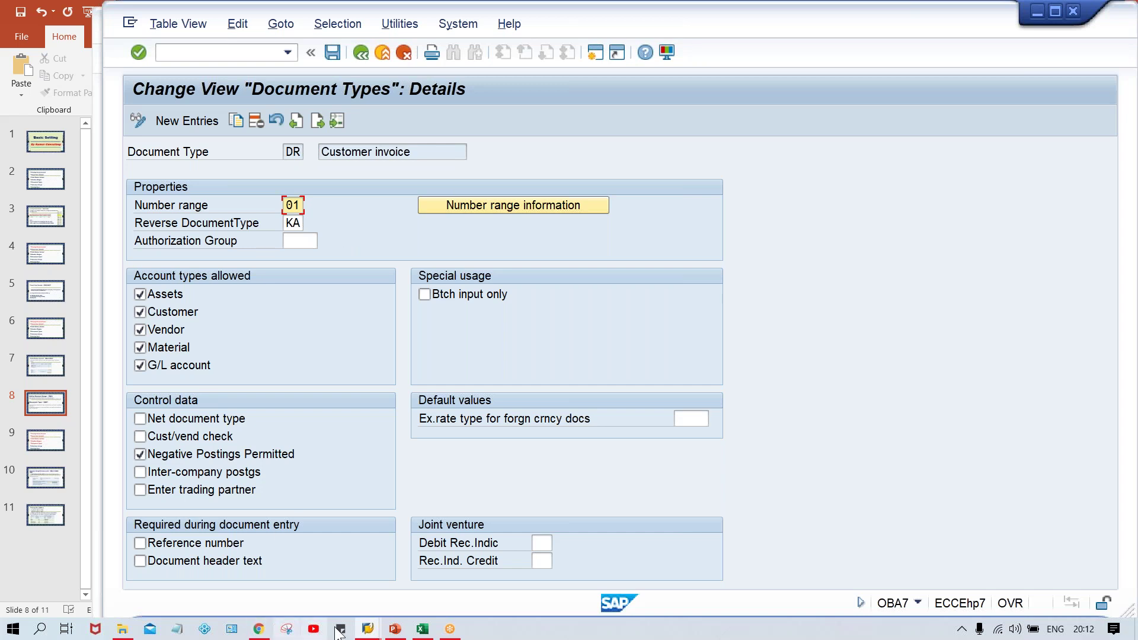
- Examine the From No., To Number and NR Status fields of interval 01 in the FBN1 session
{"action": "left_click", "coordinate": [379, 631]}
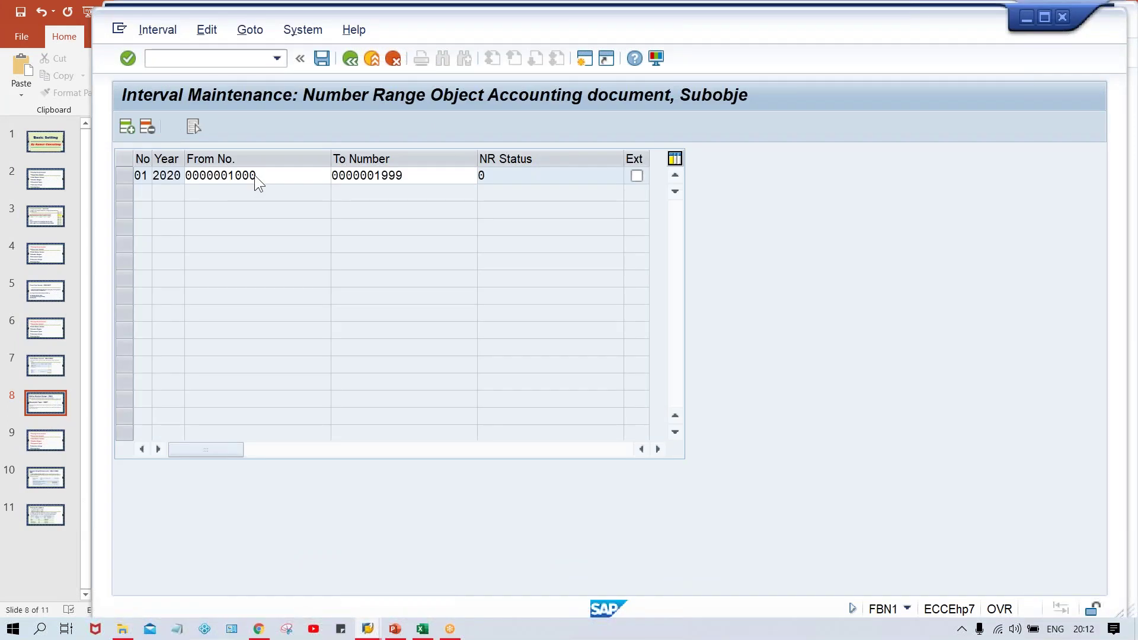
{"action": "left_click", "coordinate": [339, 589]}
{"action": "left_click", "coordinate": [426, 175]}
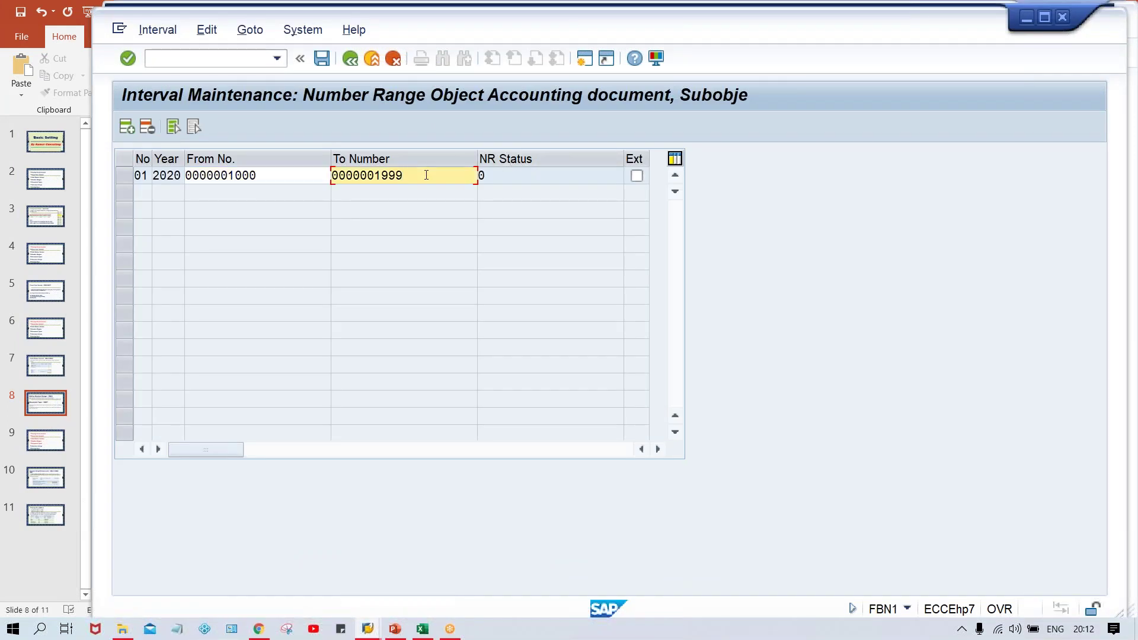
{"action": "left_click", "coordinate": [520, 178]}
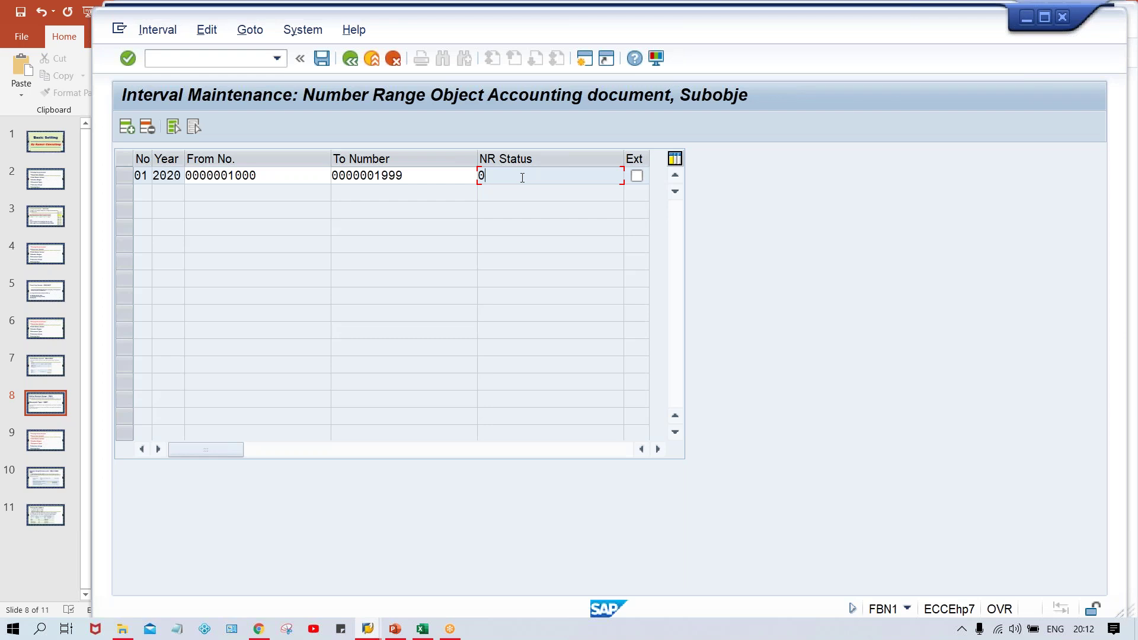
{"action": "left_click", "coordinate": [291, 171]}
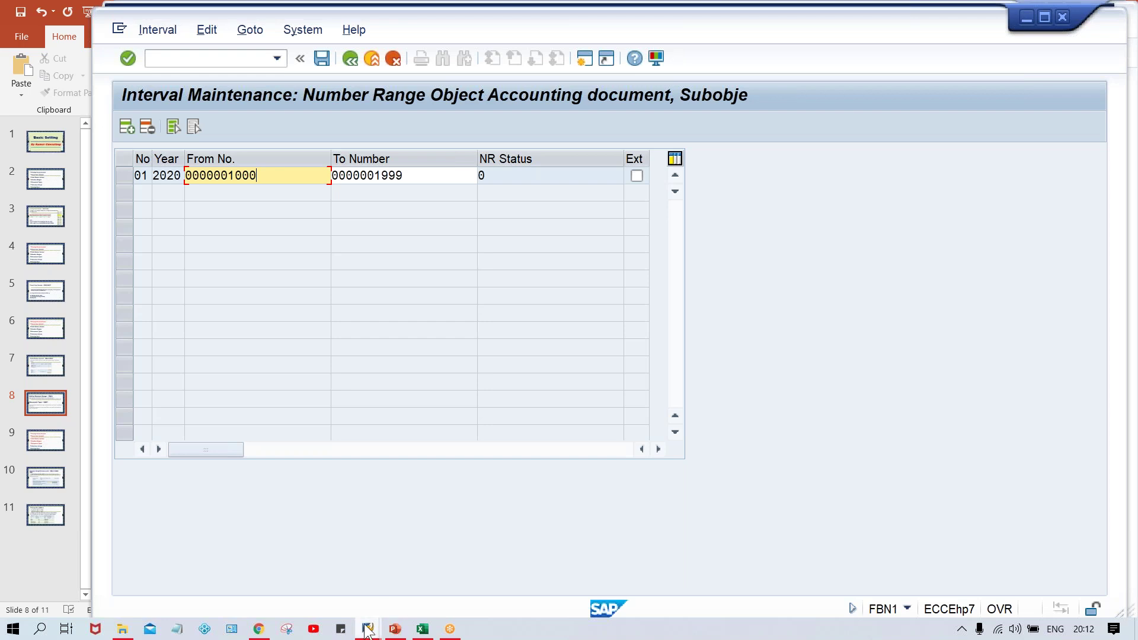
- Run transaction F-43 in the customer invoice session and examine the document type preset for vendor invoices
{"action": "mouse_move", "coordinate": [367, 630]}
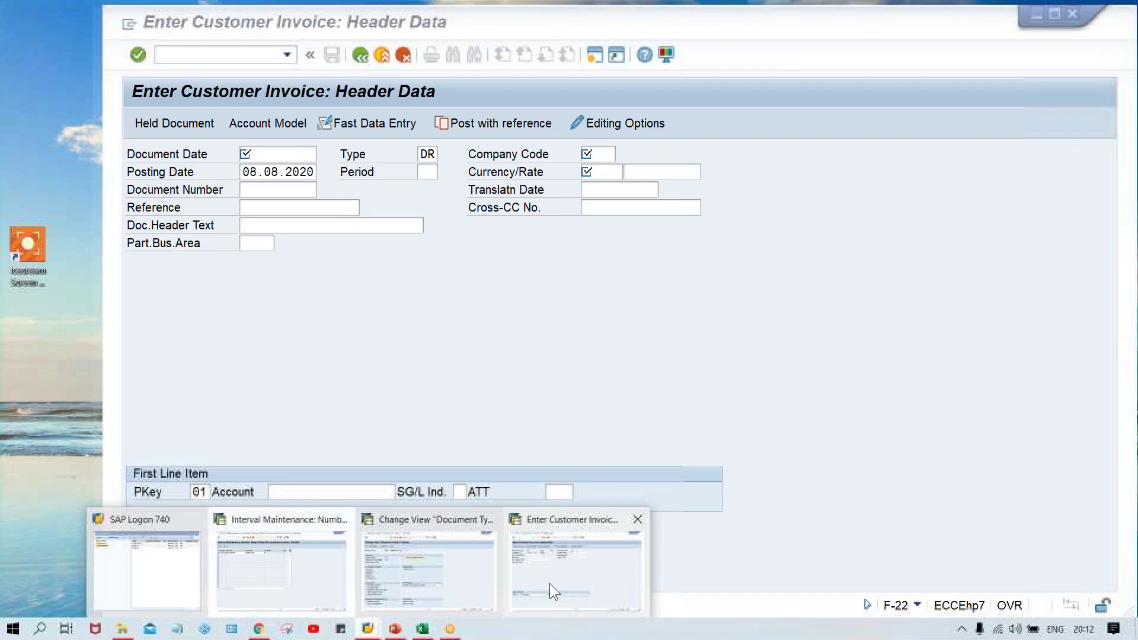
{"action": "left_click", "coordinate": [549, 583]}
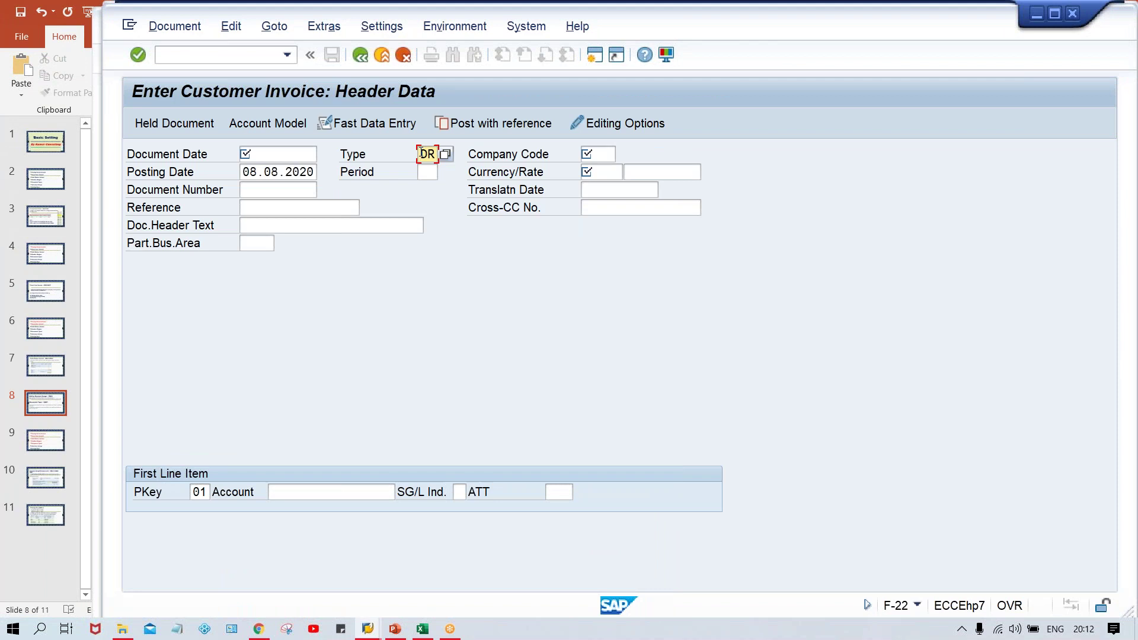
{"action": "left_click", "coordinate": [252, 58]}
{"action": "type", "text": "/NF-43"}
{"action": "key", "text": "Return"}
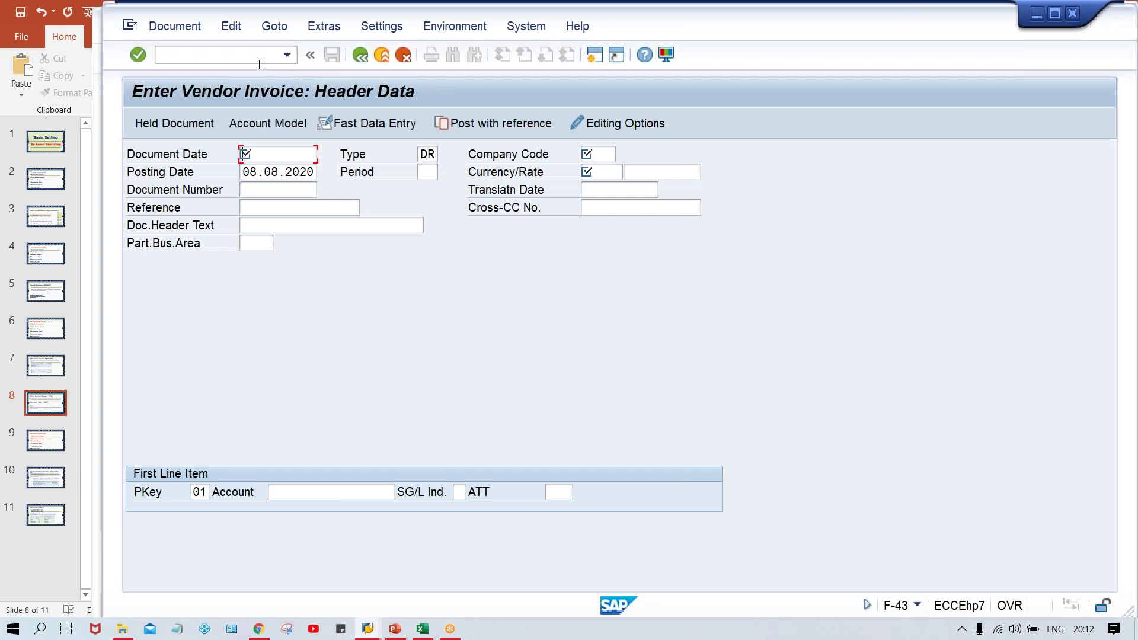
{"action": "left_click", "coordinate": [422, 154]}
- Switch to transaction F-28 to view the document type preset for incoming payments
{"action": "left_click", "coordinate": [244, 52]}
{"action": "type", "text": "/NF-28"}
{"action": "key", "text": "Return"}
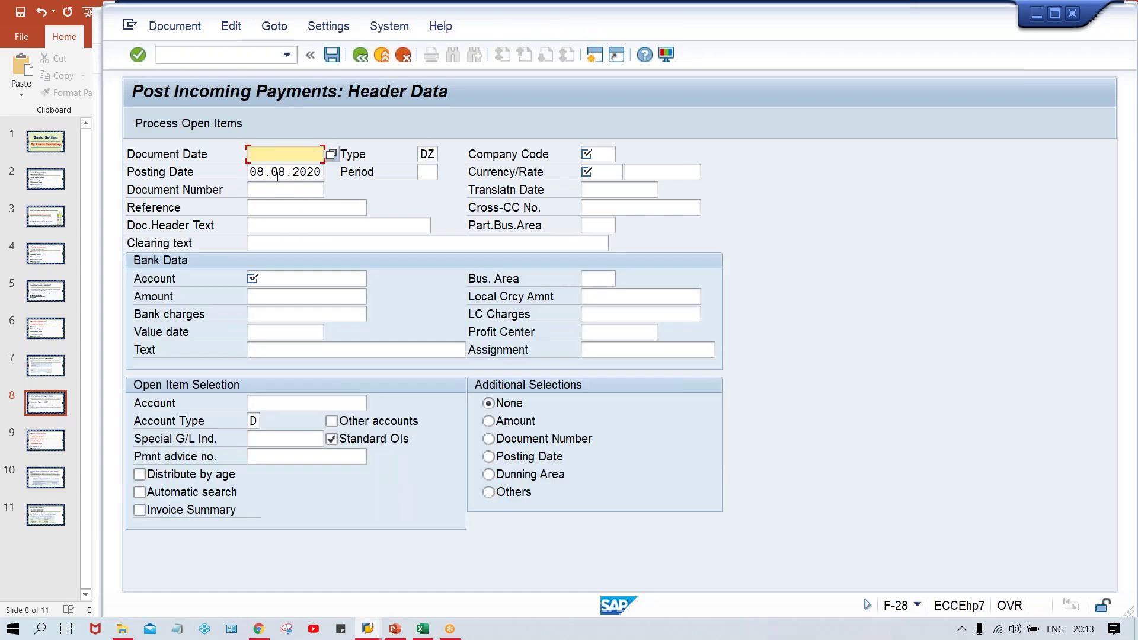
- Examine the incoming payment's preset document type and switch the session to transaction FB50
{"action": "left_click", "coordinate": [429, 155]}
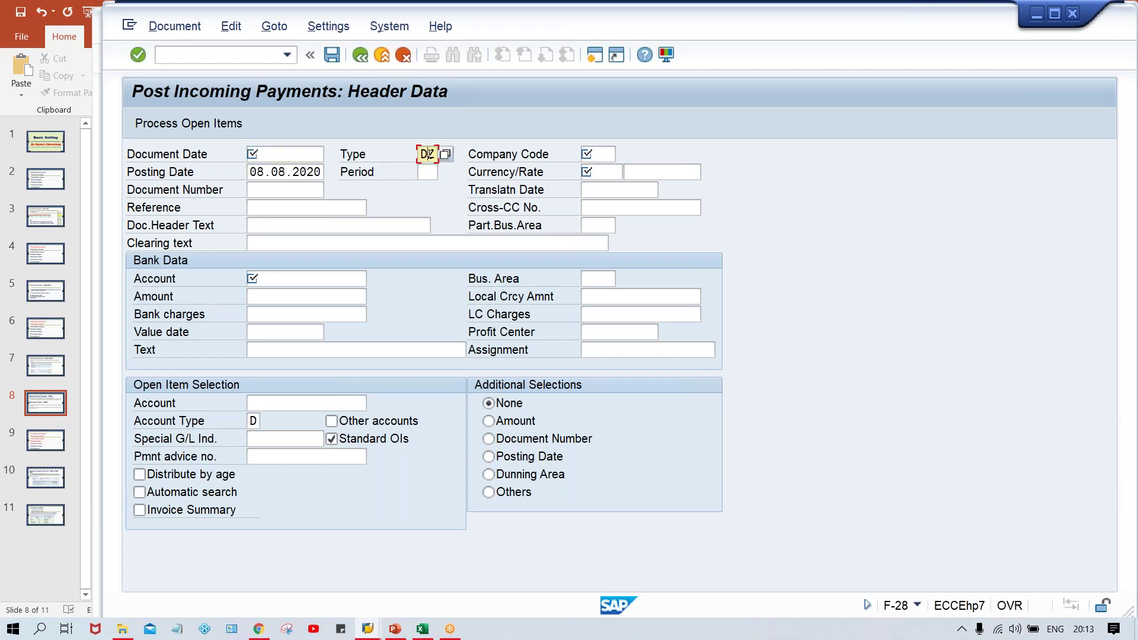
{"action": "left_click", "coordinate": [235, 56]}
{"action": "type", "text": "/NF"}
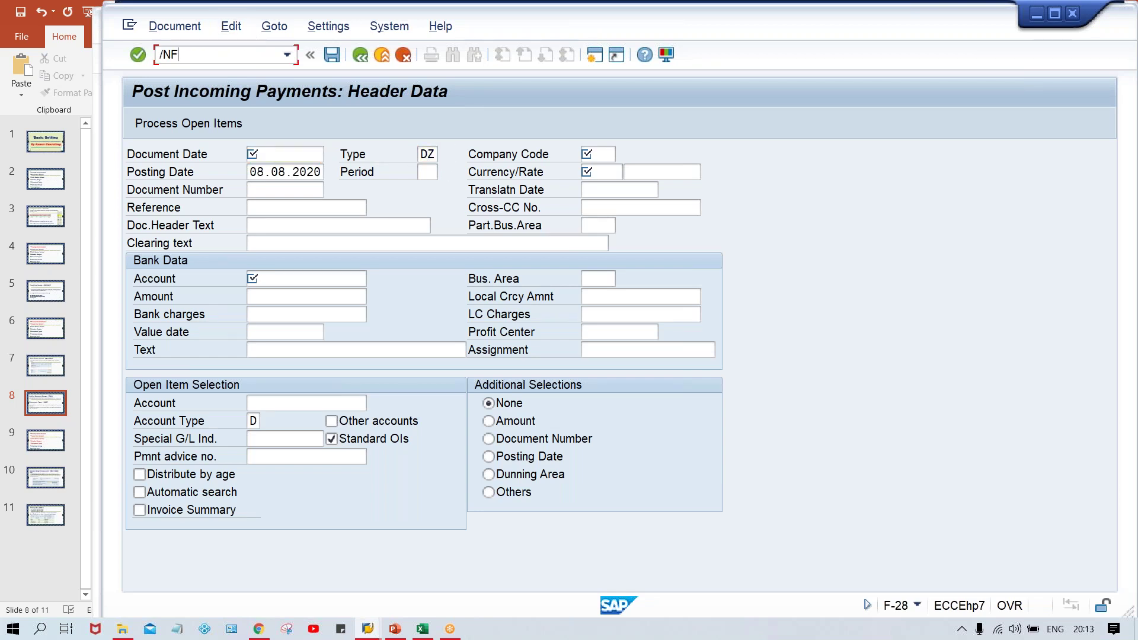
{"action": "type", "text": "B50"}
{"action": "key", "text": "Return"}
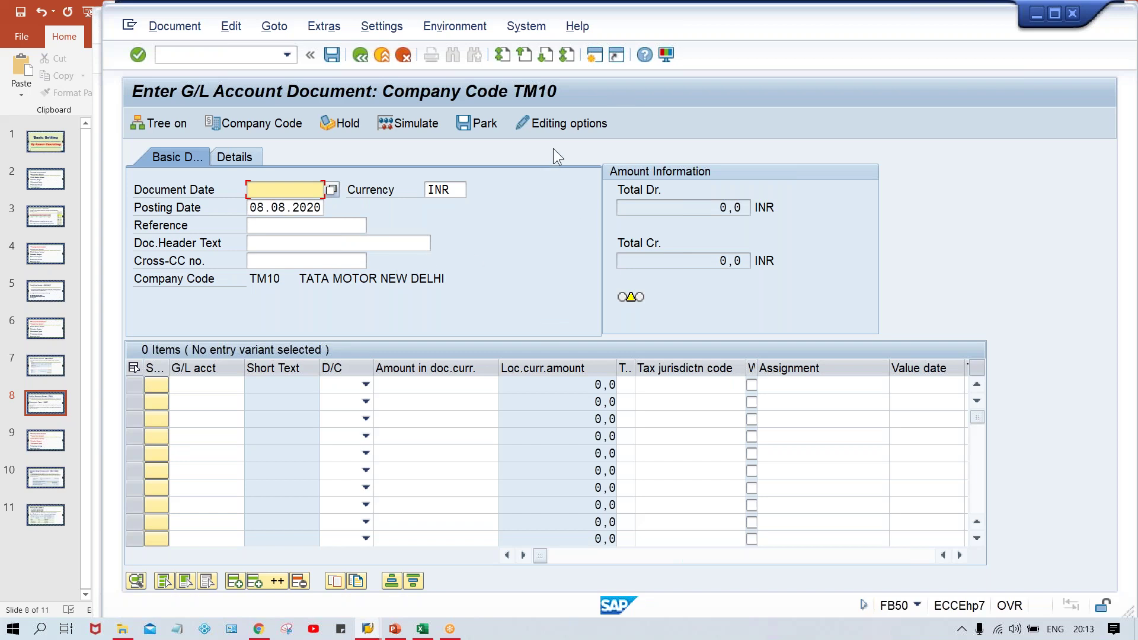
- Set the document type option in FB50's editing options to Display with short name, save, and inspect the entry screen's document type
{"action": "left_click", "coordinate": [581, 122]}
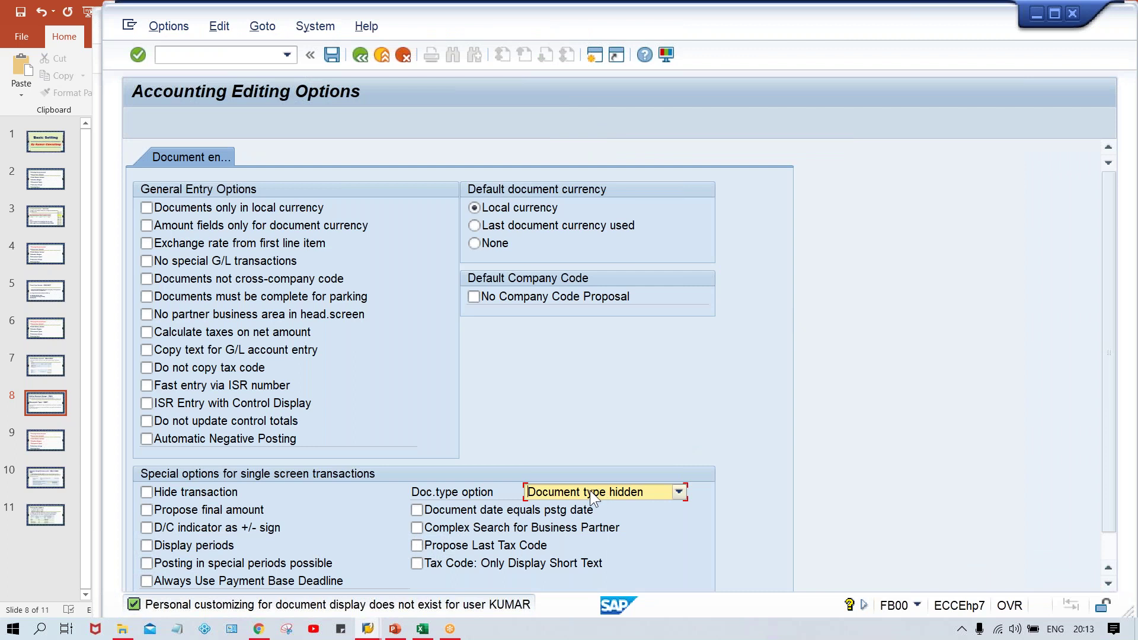
{"action": "left_click", "coordinate": [621, 491]}
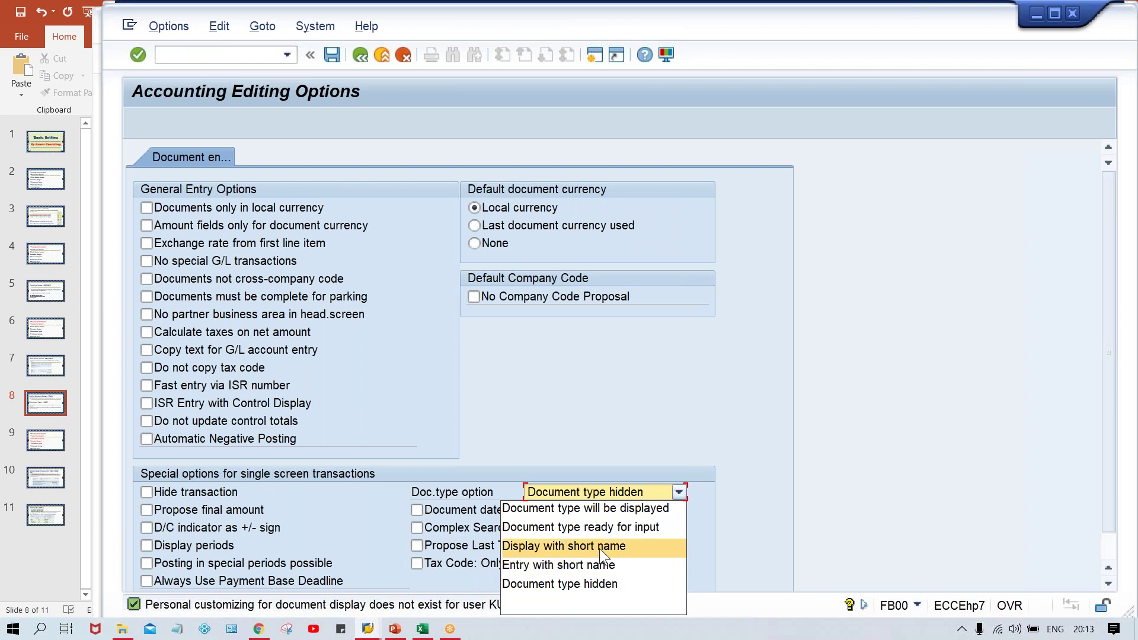
{"action": "left_click", "coordinate": [605, 549]}
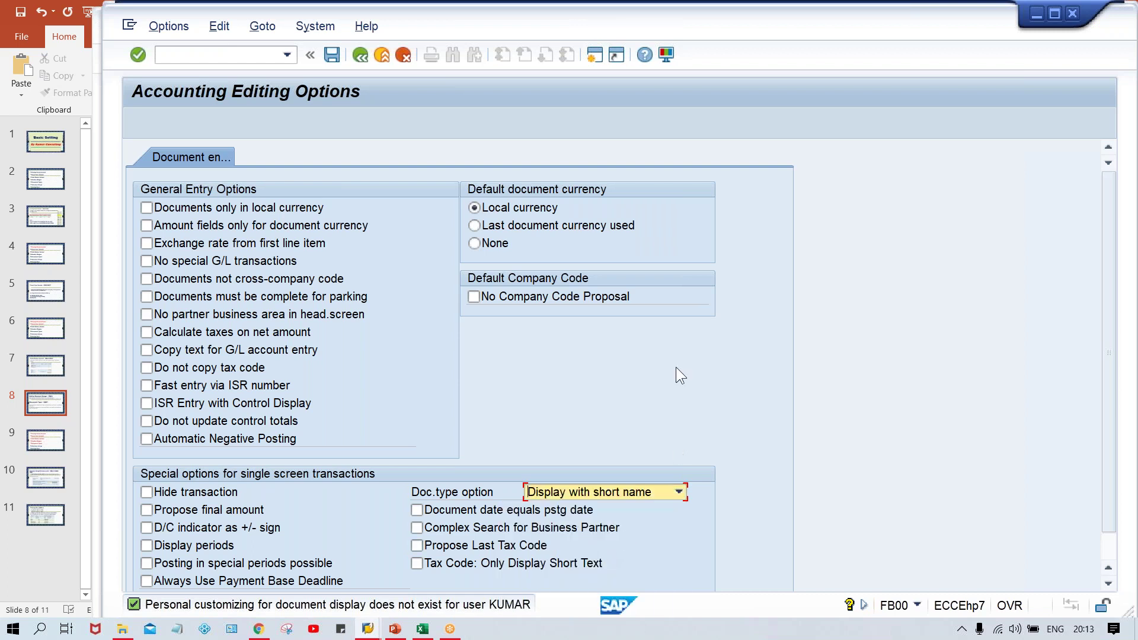
{"action": "left_click", "coordinate": [333, 58]}
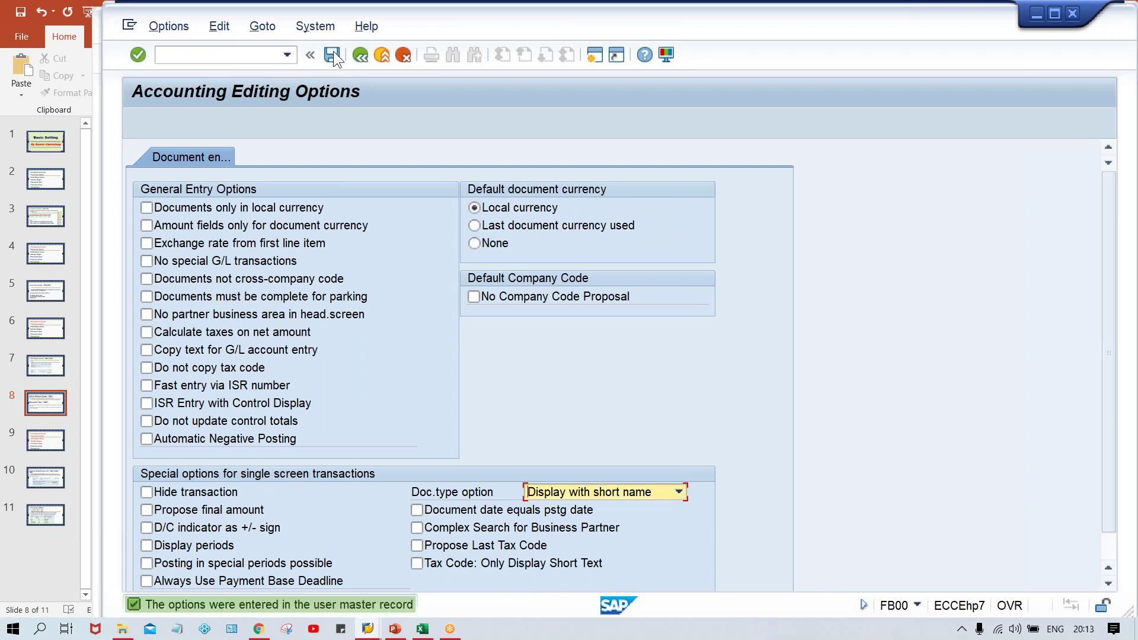
{"action": "left_click", "coordinate": [359, 55]}
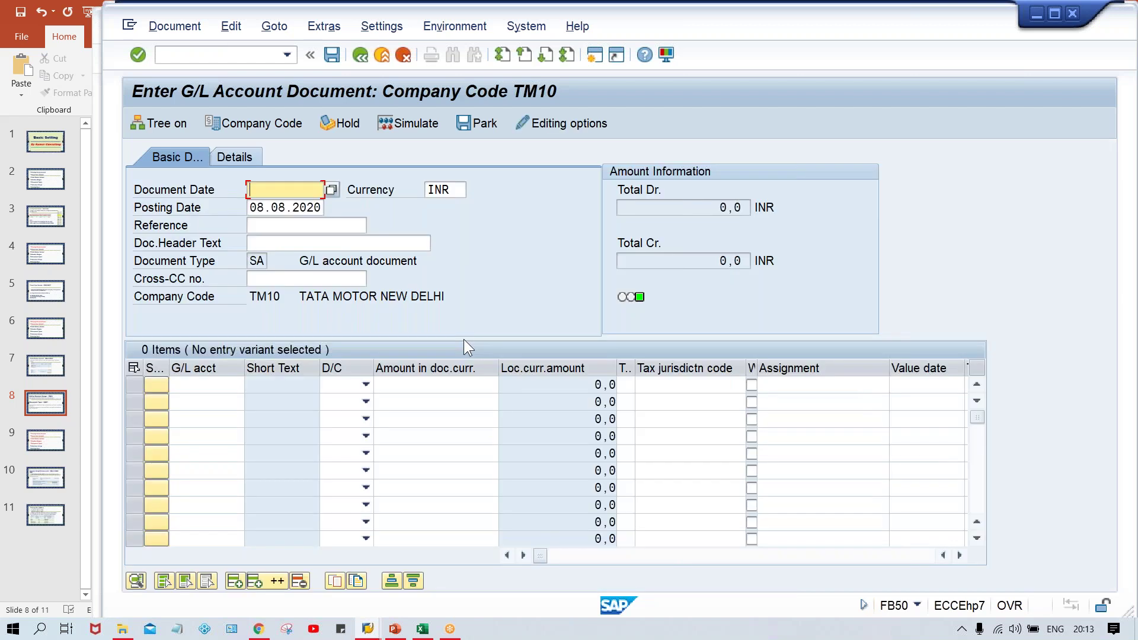
{"action": "left_click", "coordinate": [253, 262]}
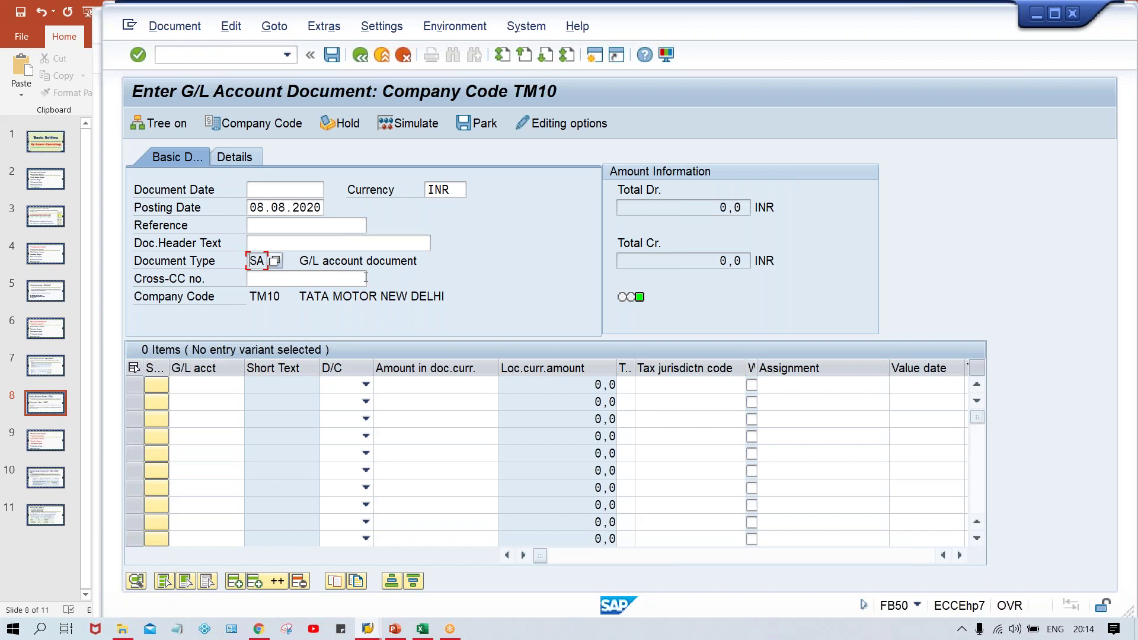
- Set the document type option in the editing options to Document type ready for input, save, and return to FB50's document type field
{"action": "left_click", "coordinate": [557, 119]}
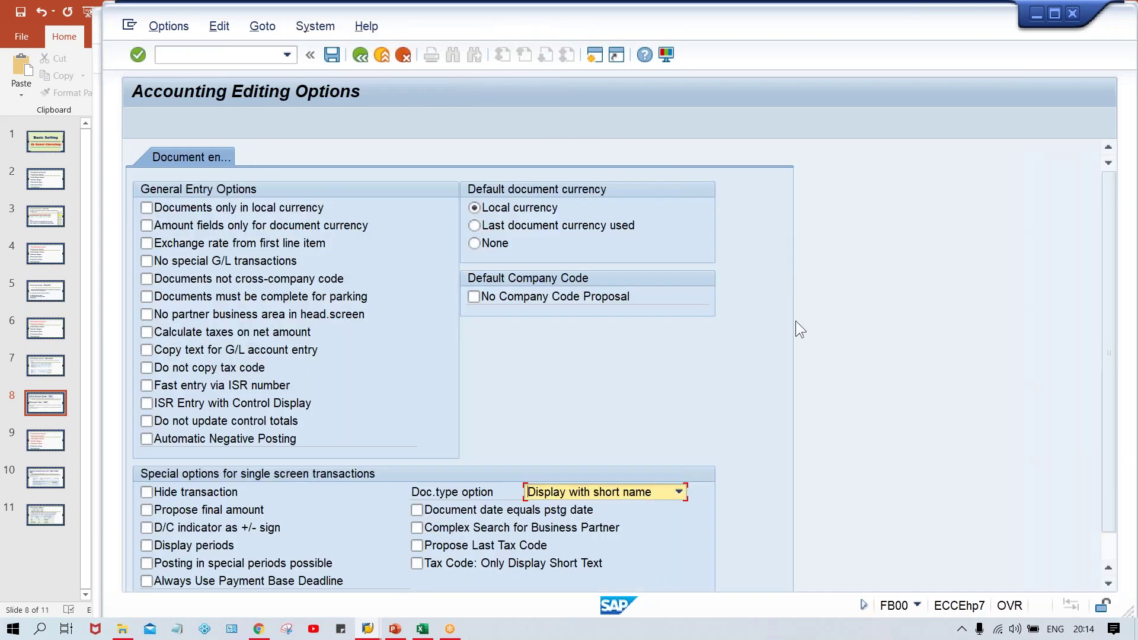
{"action": "left_click", "coordinate": [632, 498]}
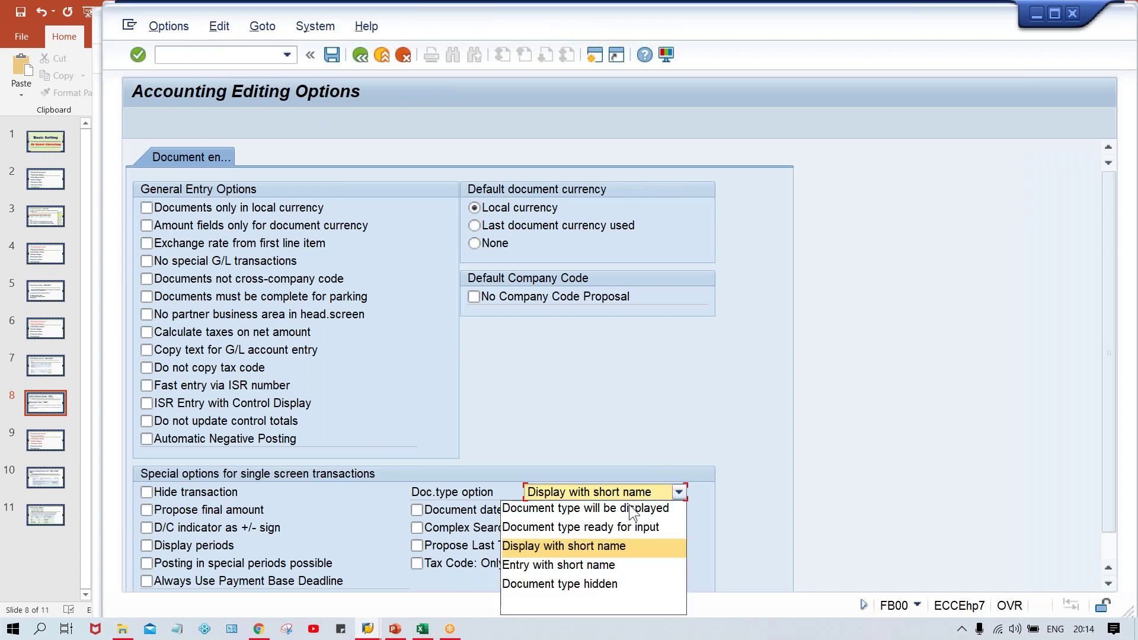
{"action": "left_click", "coordinate": [603, 526]}
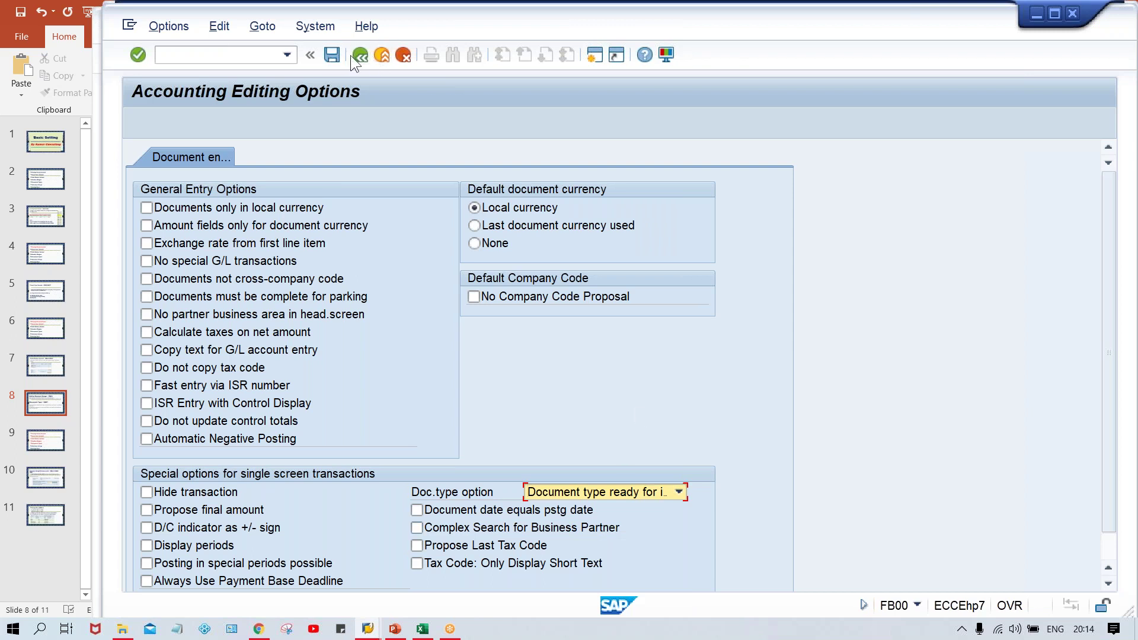
{"action": "left_click", "coordinate": [331, 54]}
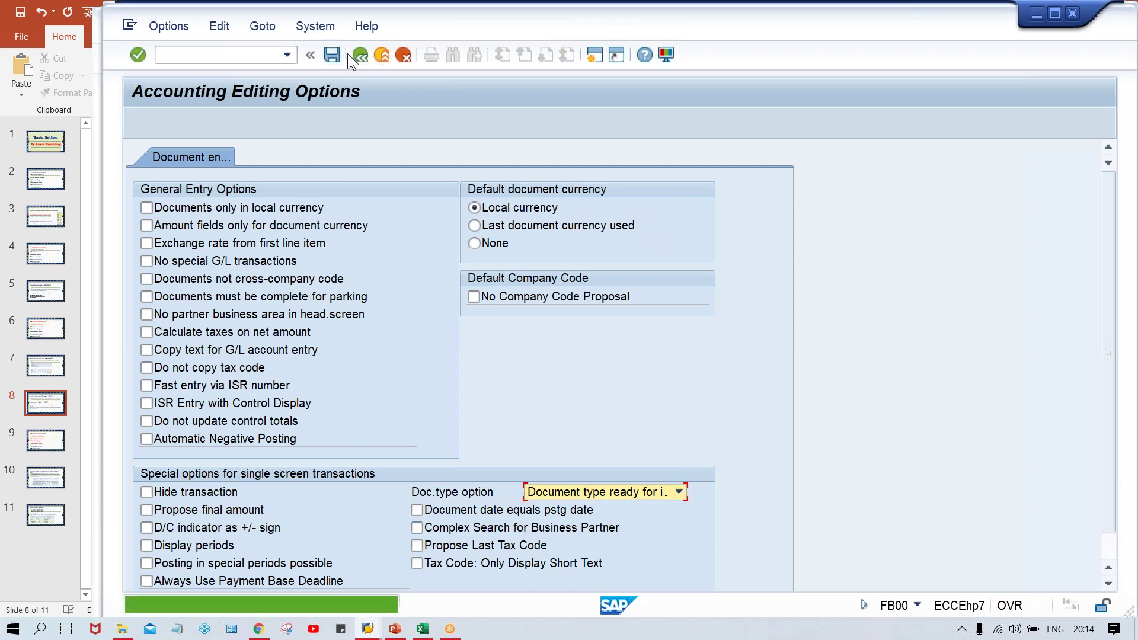
{"action": "left_click", "coordinate": [360, 56]}
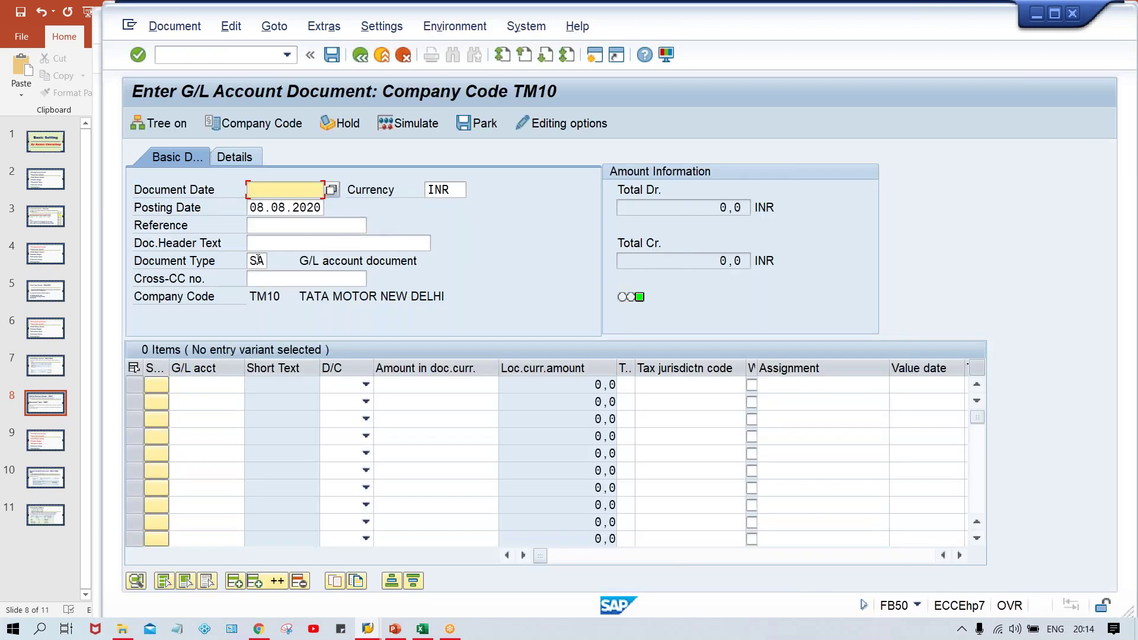
{"action": "left_click", "coordinate": [253, 261]}
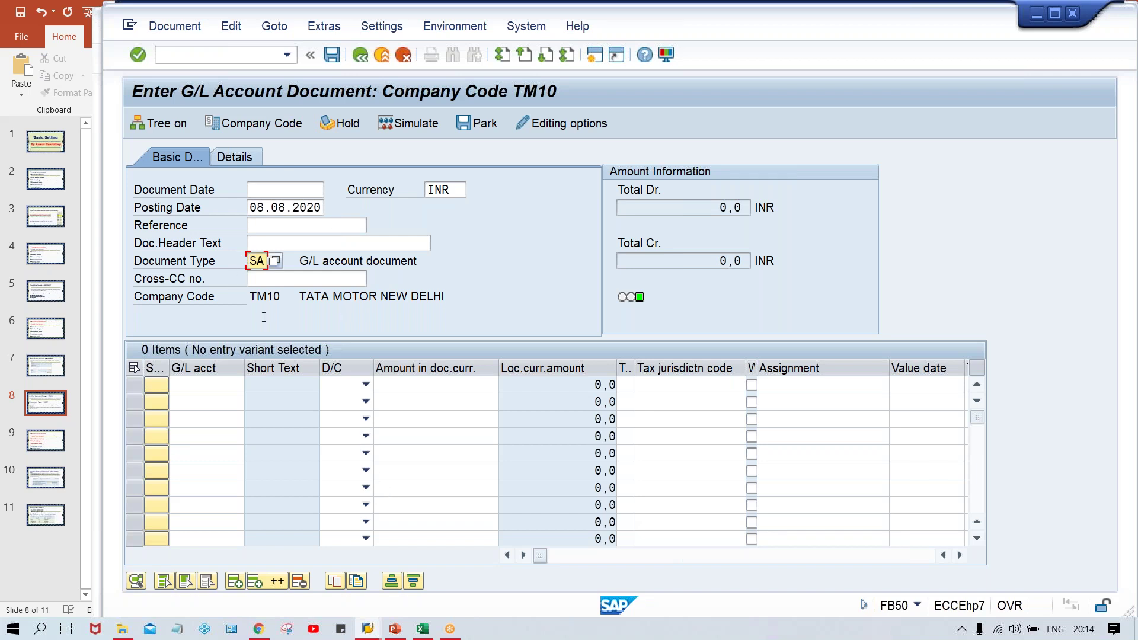
- Switch to the OBA7 session, find document type SA in the overview and open its details
{"action": "left_click", "coordinate": [368, 629]}
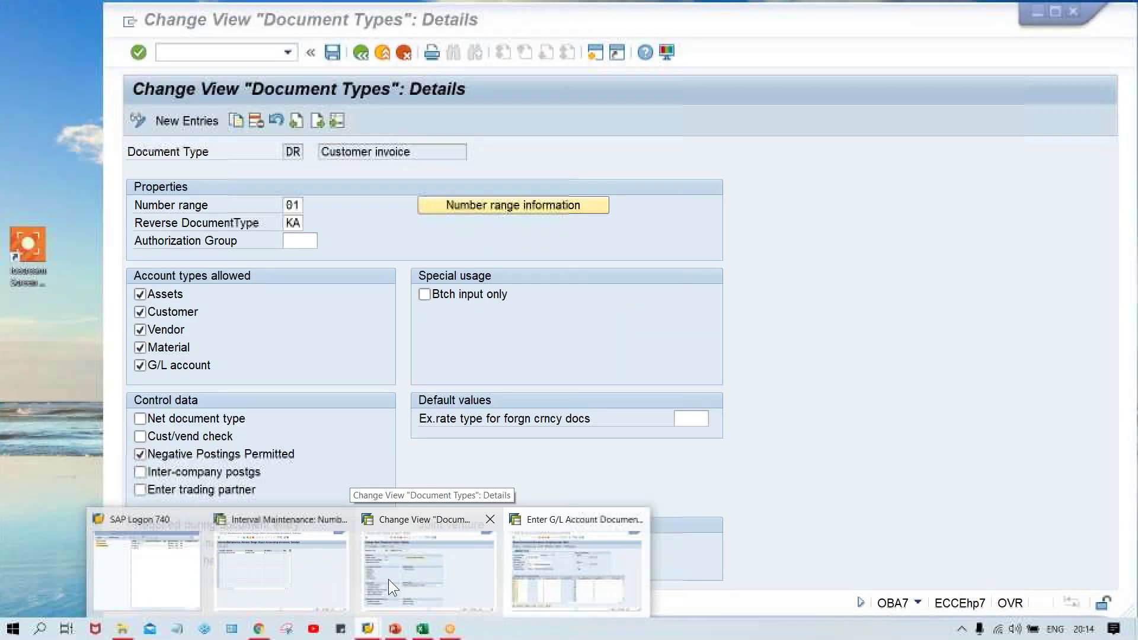
{"action": "left_click", "coordinate": [388, 578]}
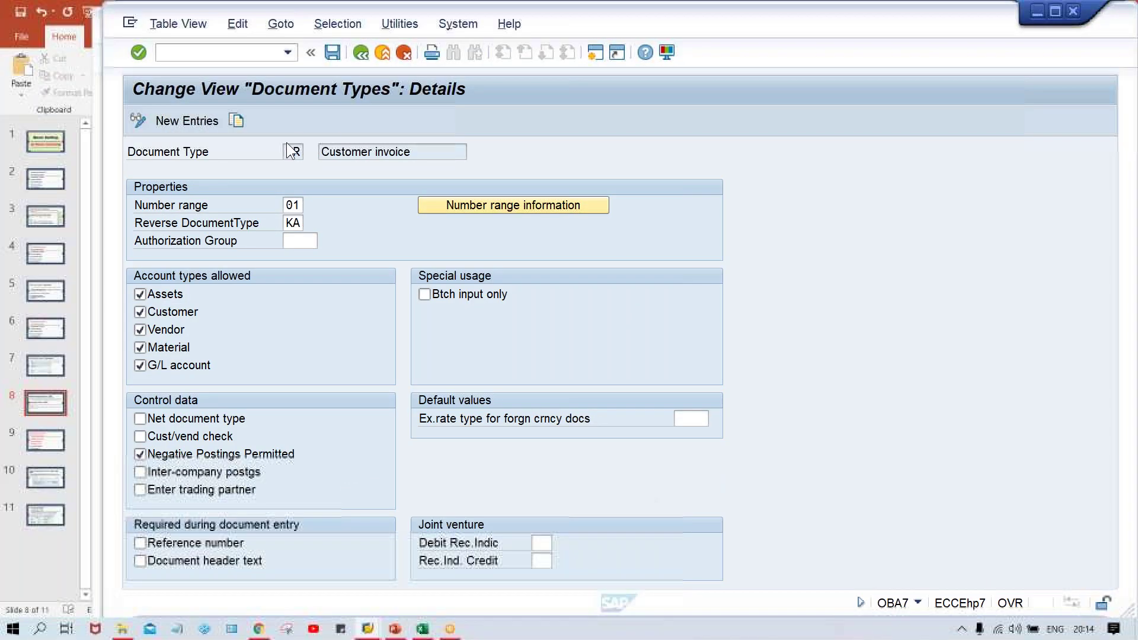
{"action": "left_click", "coordinate": [359, 52]}
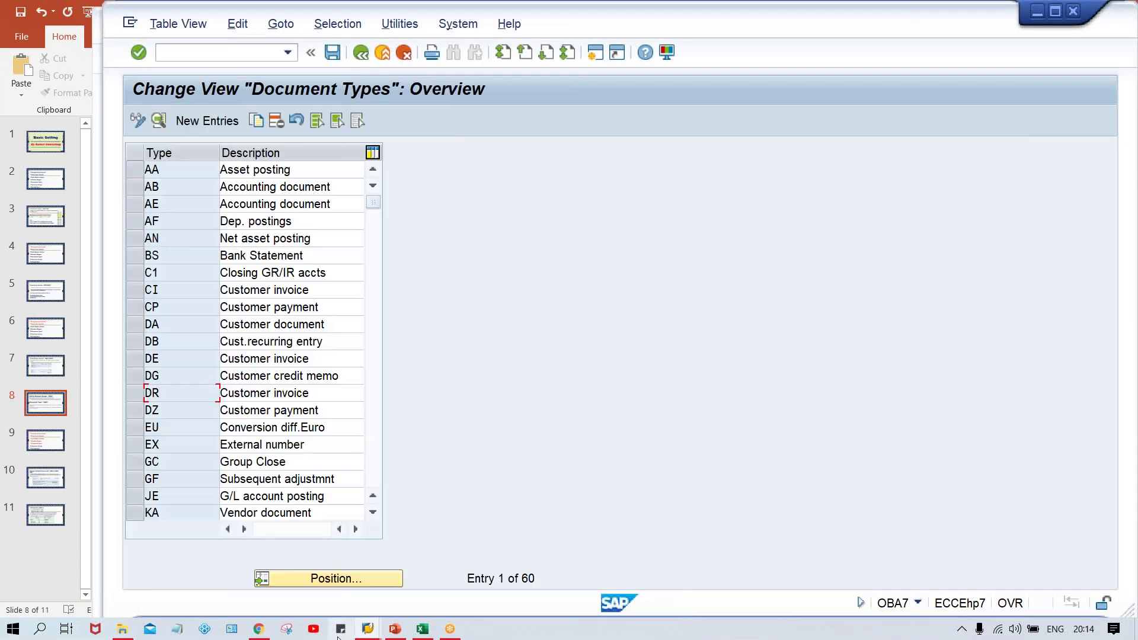
{"action": "left_click", "coordinate": [338, 578]}
{"action": "type", "text": "SA"}
{"action": "key", "text": "Return"}
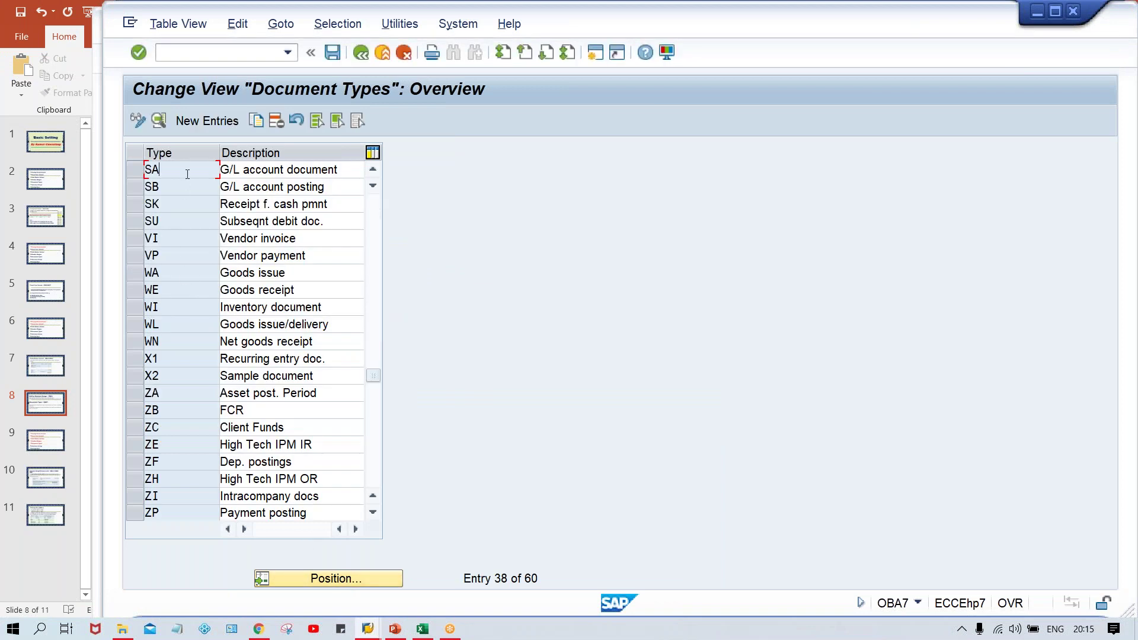
{"action": "double_click", "coordinate": [187, 171]}
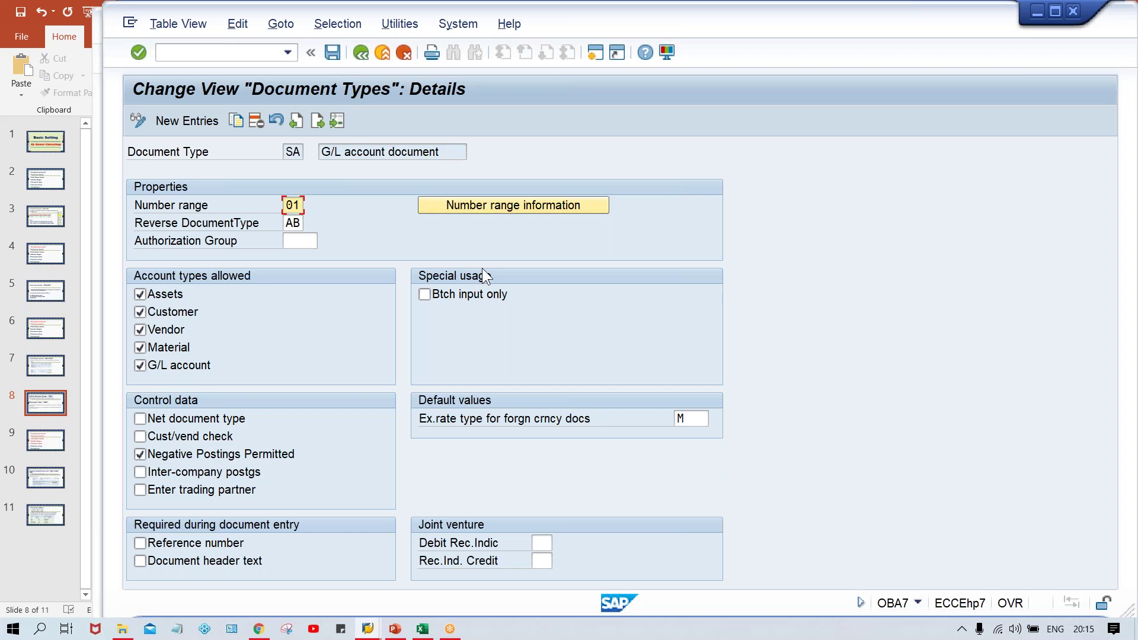
- Read the document type slide in PowerPoint, then examine the Reference, Doc.Header Text and line item fields in the SAP FB50 session
{"action": "left_click", "coordinate": [394, 630]}
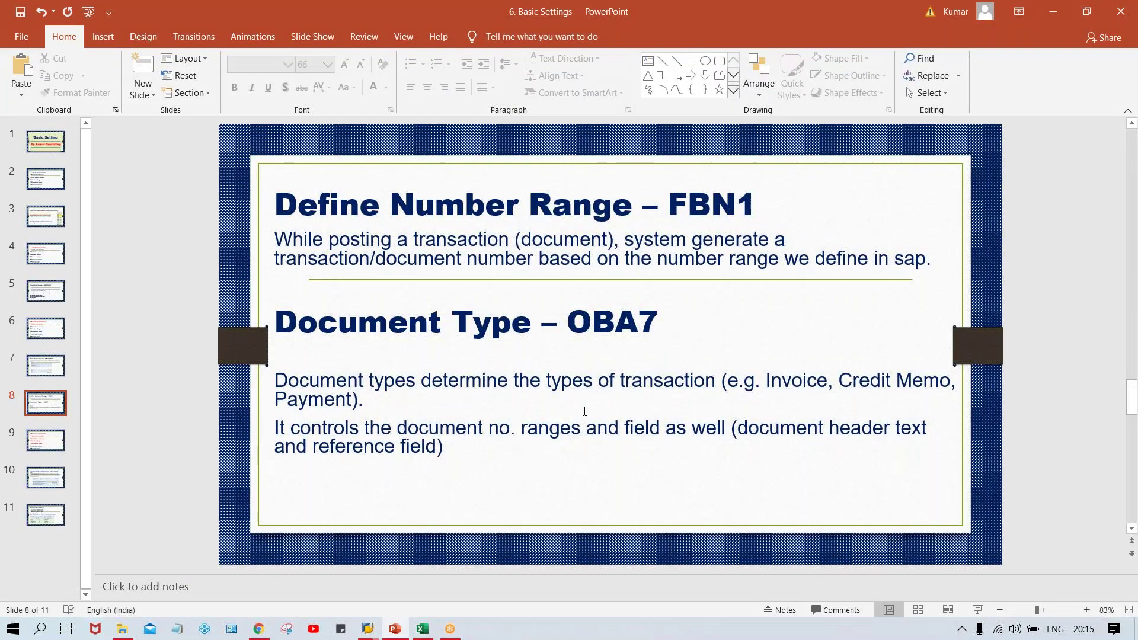
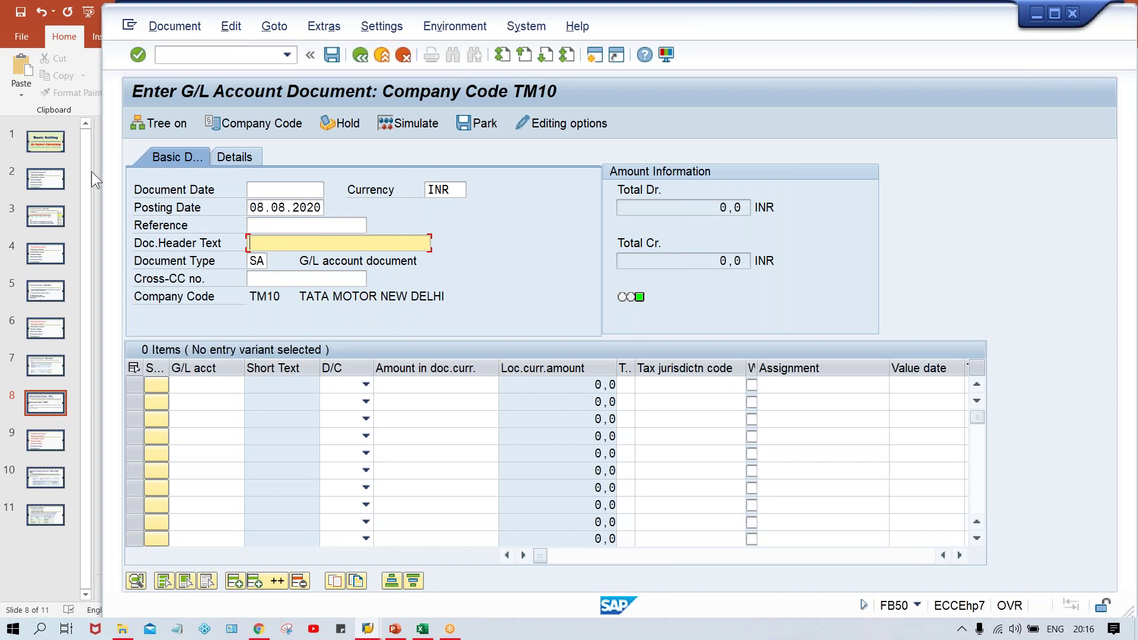
{"action": "left_click", "coordinate": [293, 225]}
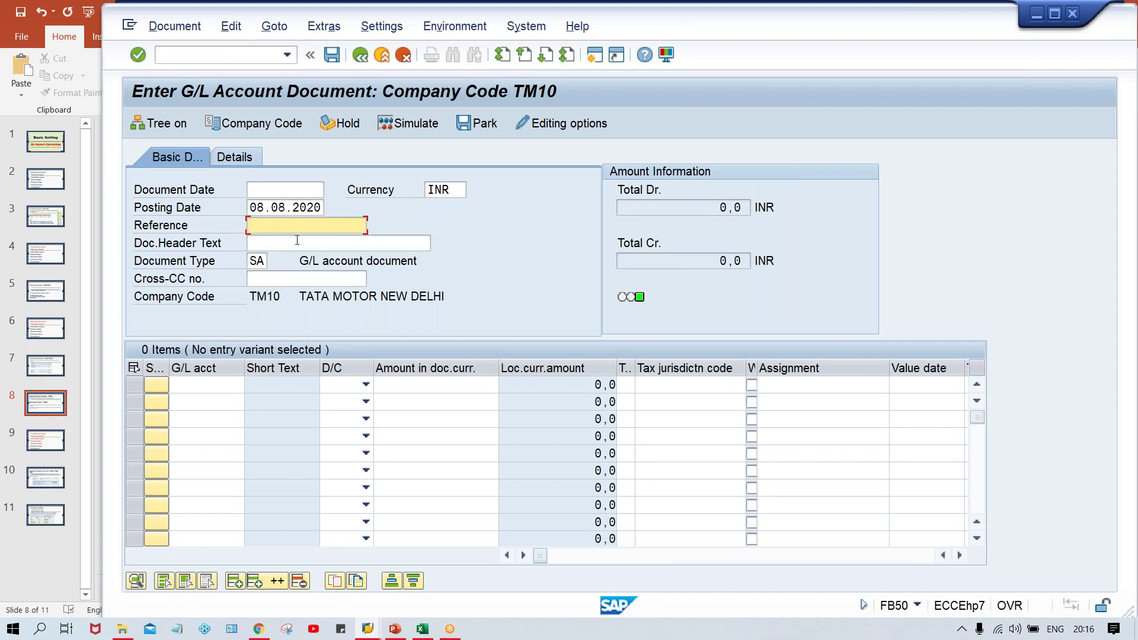
{"action": "left_click", "coordinate": [297, 240]}
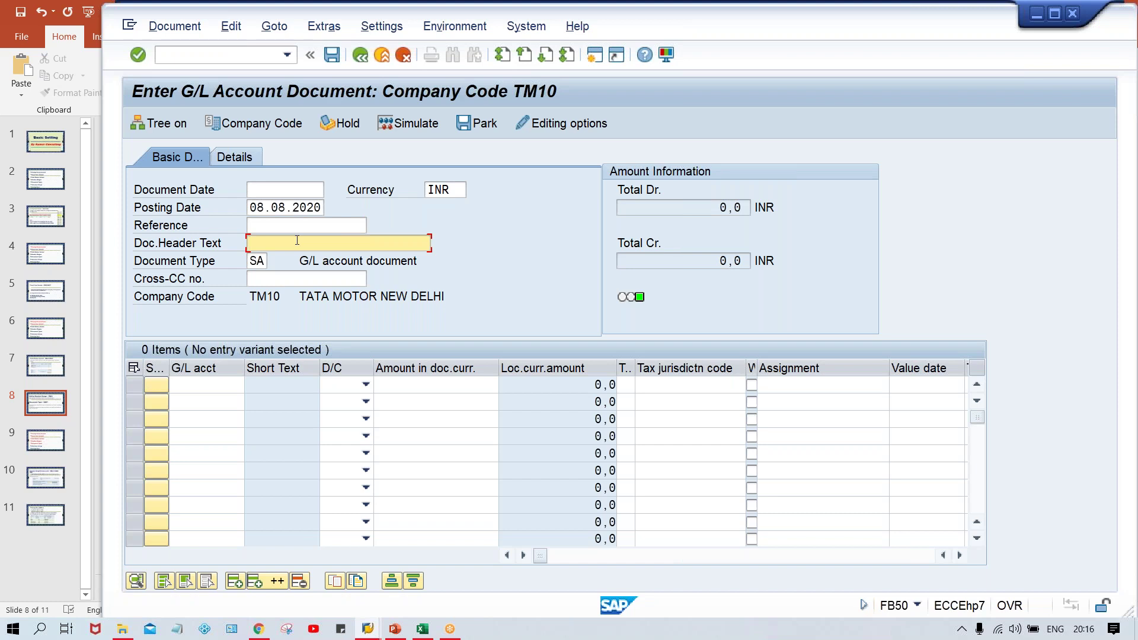
{"action": "left_click", "coordinate": [269, 221]}
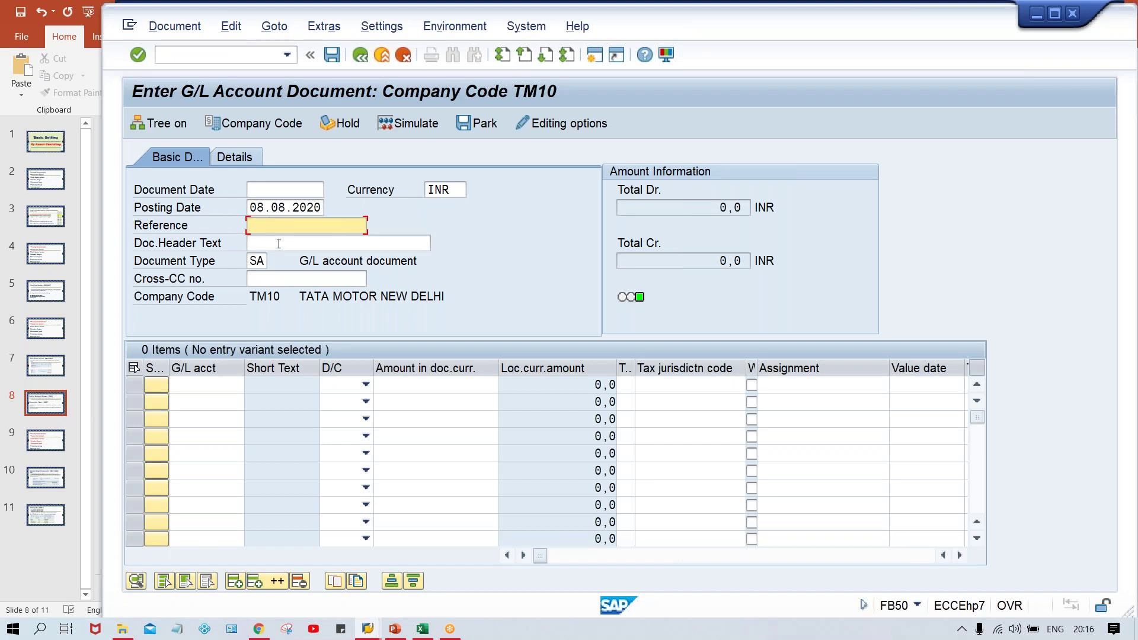
{"action": "left_click", "coordinate": [278, 239]}
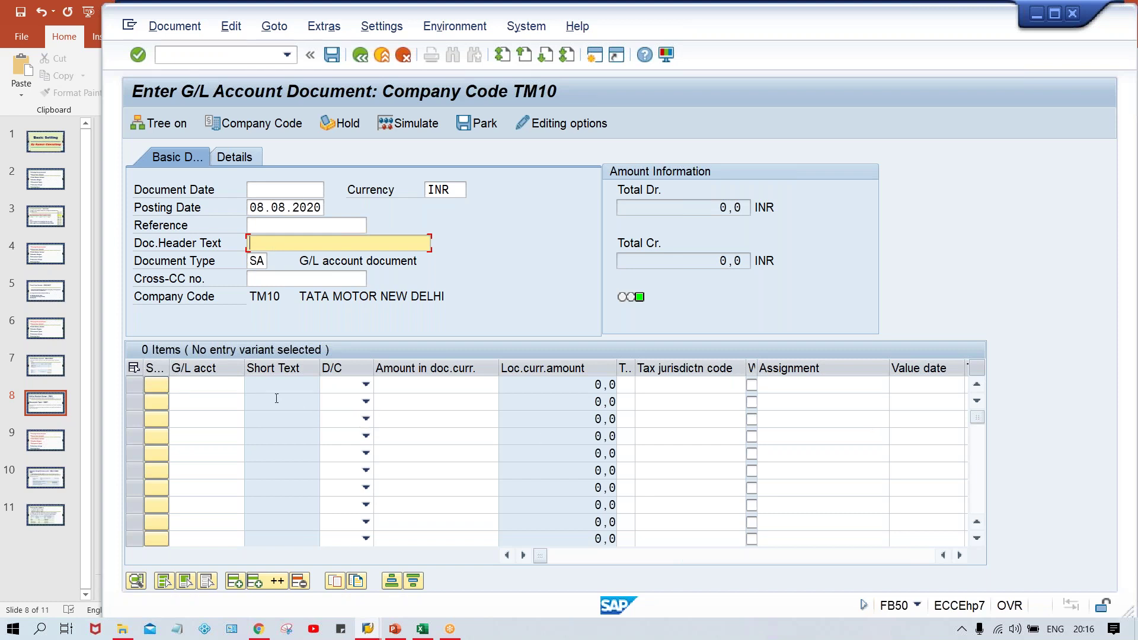
{"action": "left_click", "coordinate": [207, 384]}
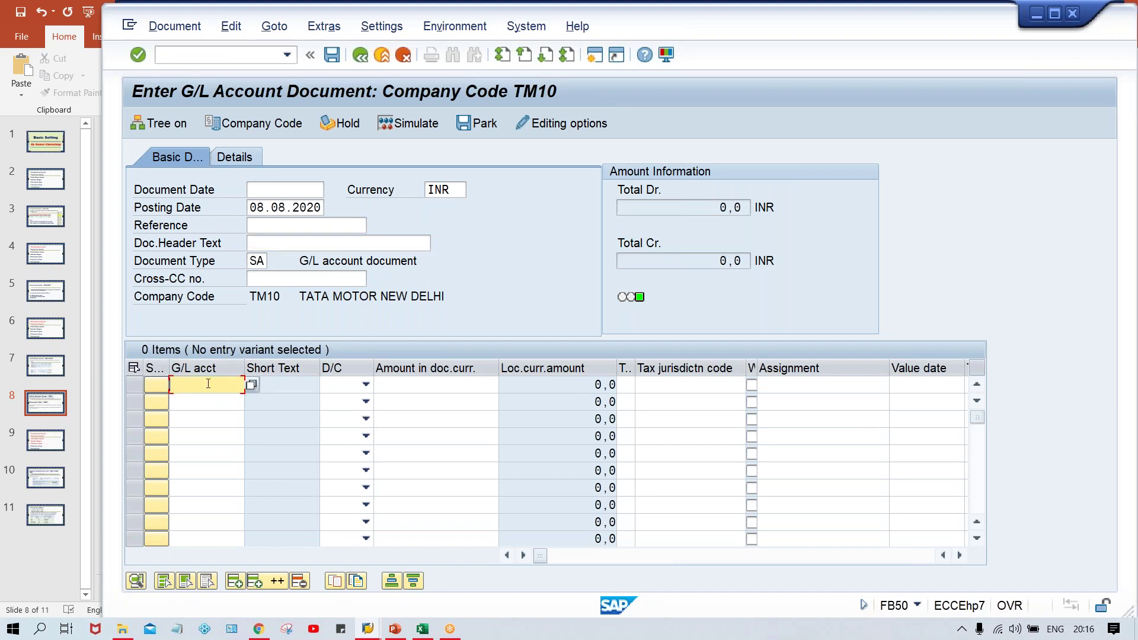
{"action": "left_click", "coordinate": [822, 384]}
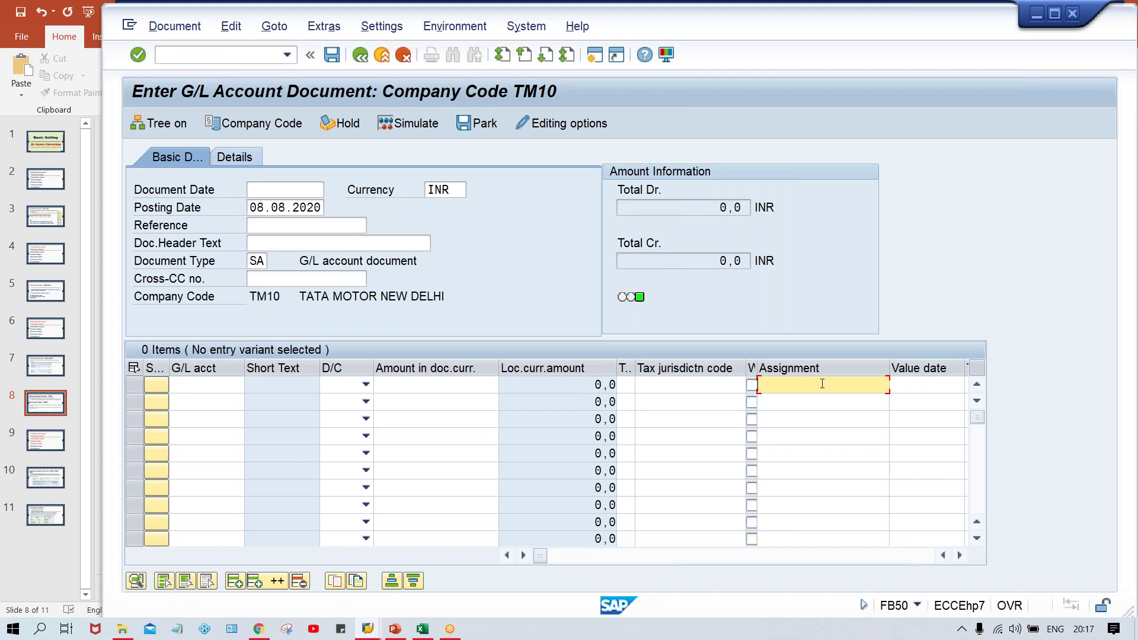
{"action": "left_click", "coordinate": [285, 224]}
{"action": "left_click", "coordinate": [286, 244]}
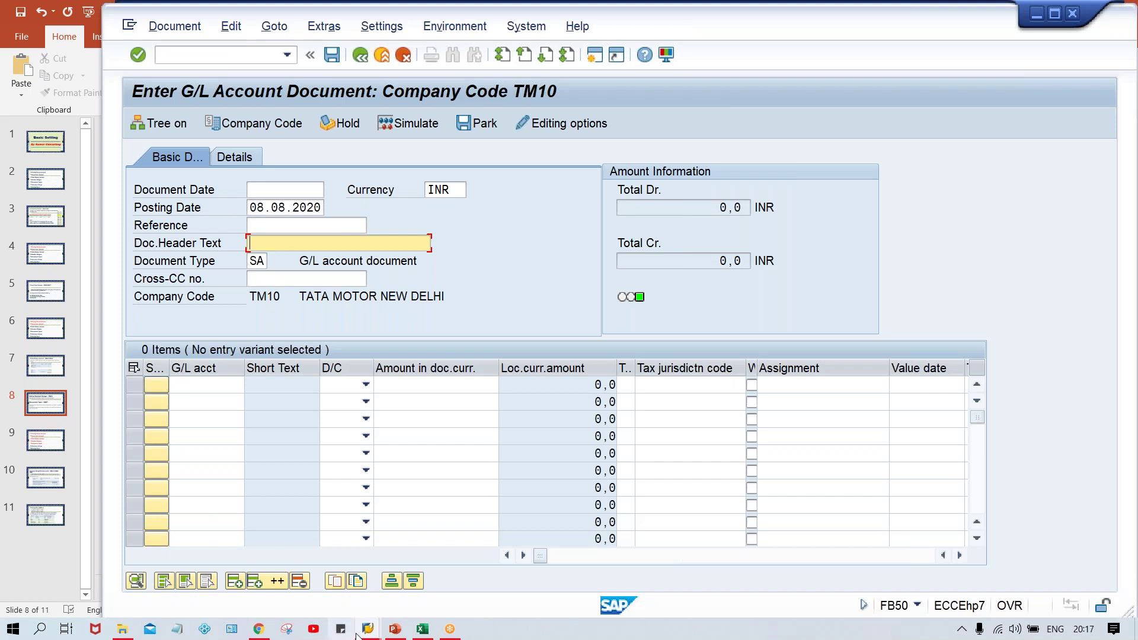
- Make reference number and document header text required for document type SA in the OBA7 session and save
{"action": "mouse_move", "coordinate": [366, 633]}
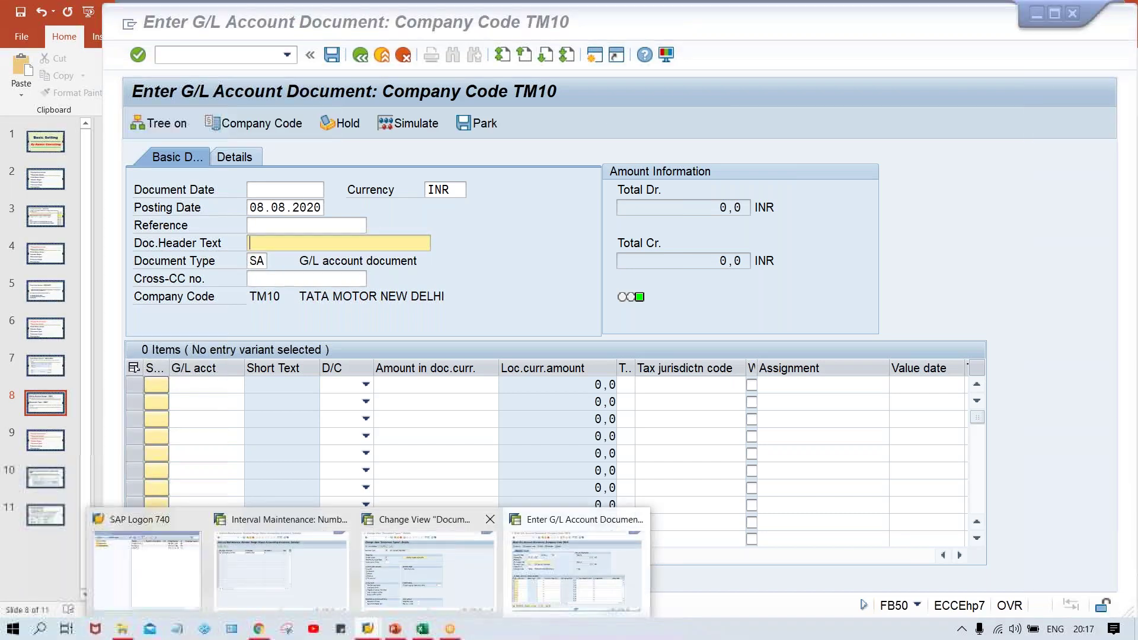
{"action": "left_click", "coordinate": [483, 571]}
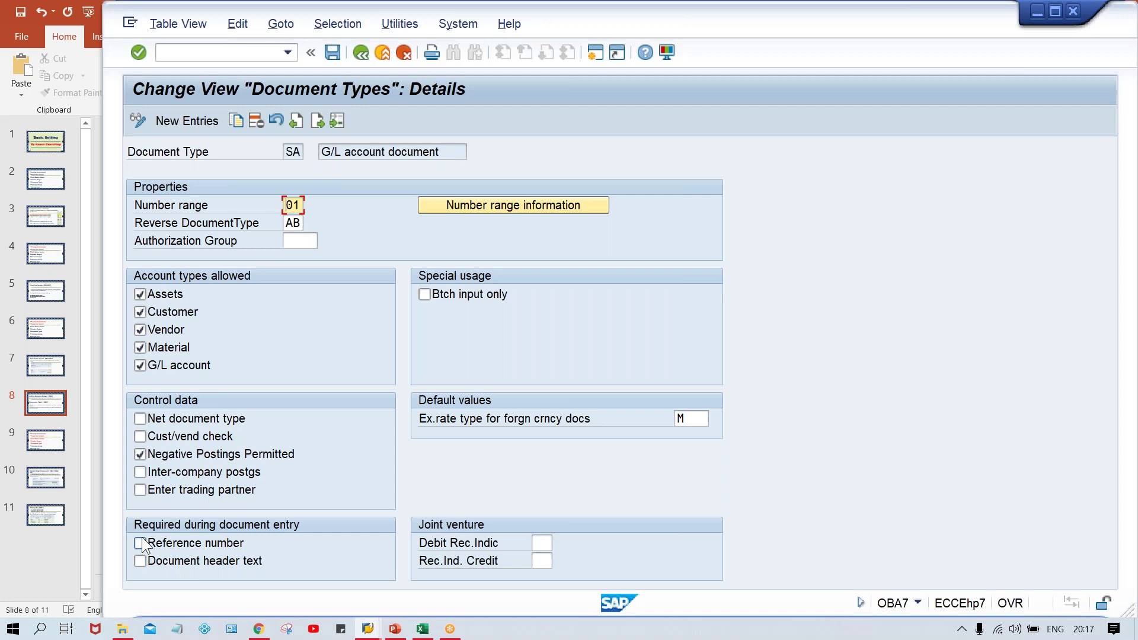
{"action": "left_click", "coordinate": [175, 544]}
{"action": "left_click", "coordinate": [179, 563]}
{"action": "key", "text": "ctrl+s"}
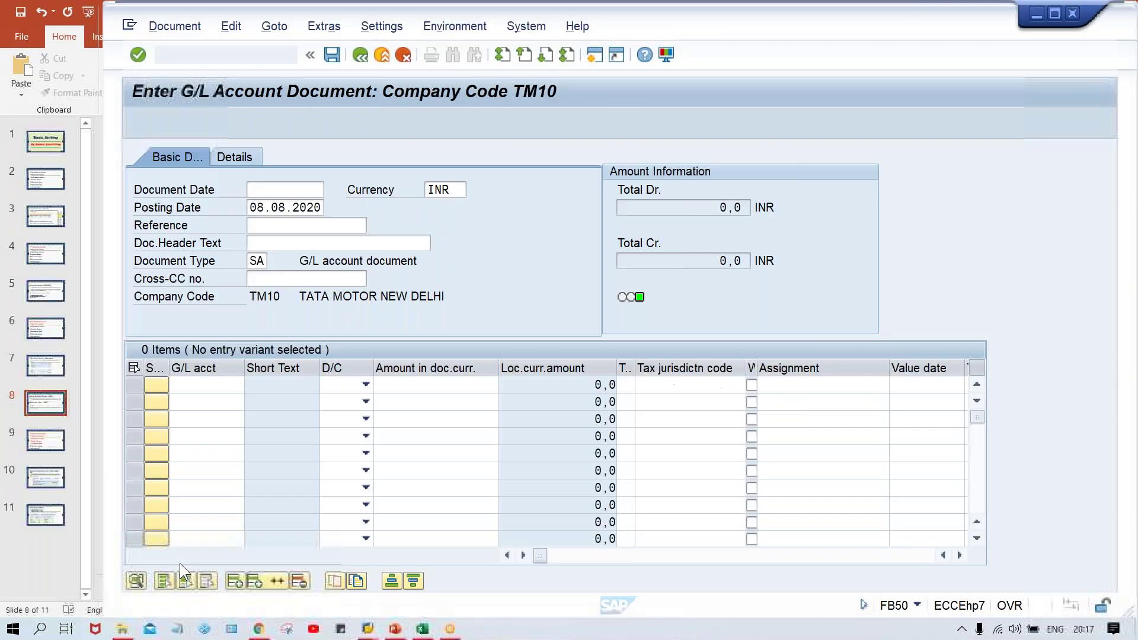
- Enter 08.08.2020 as the document date of the G/L account document in the FB50 session
{"action": "left_click", "coordinate": [310, 225]}
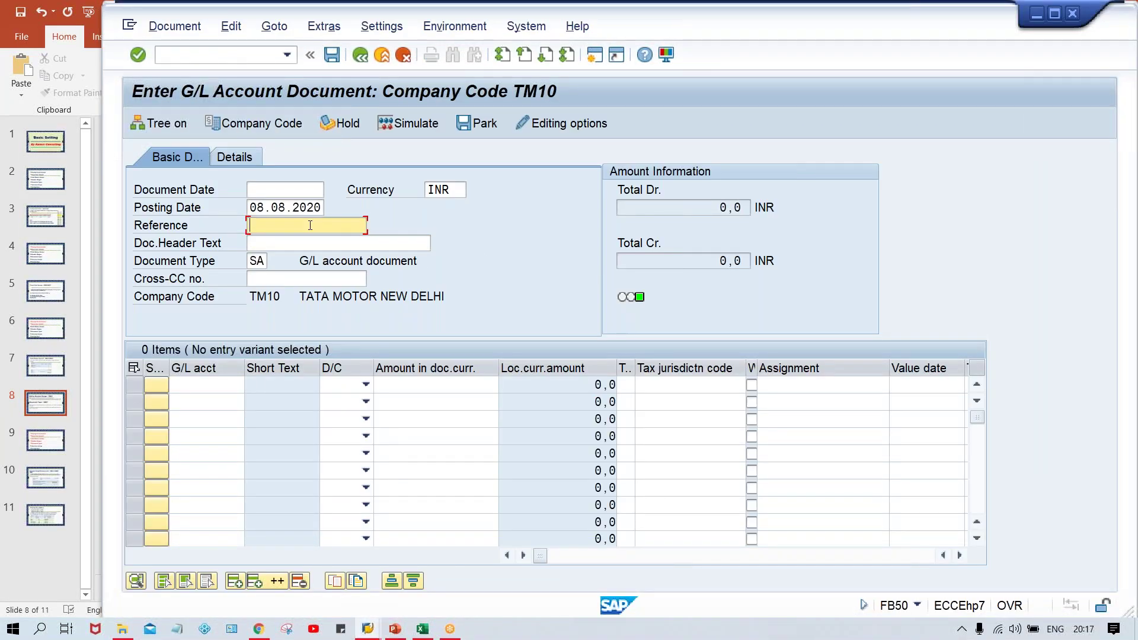
{"action": "left_click", "coordinate": [274, 203]}
{"action": "key", "text": "End"}
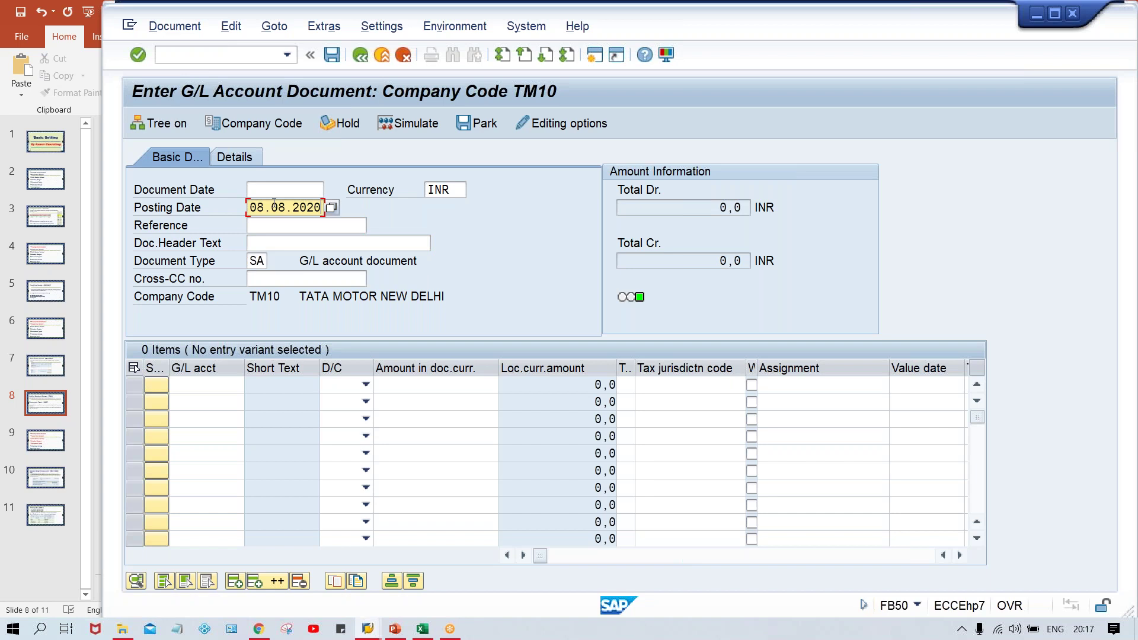
{"action": "left_click", "coordinate": [265, 188]}
{"action": "type", "text": "08.08.2020"}
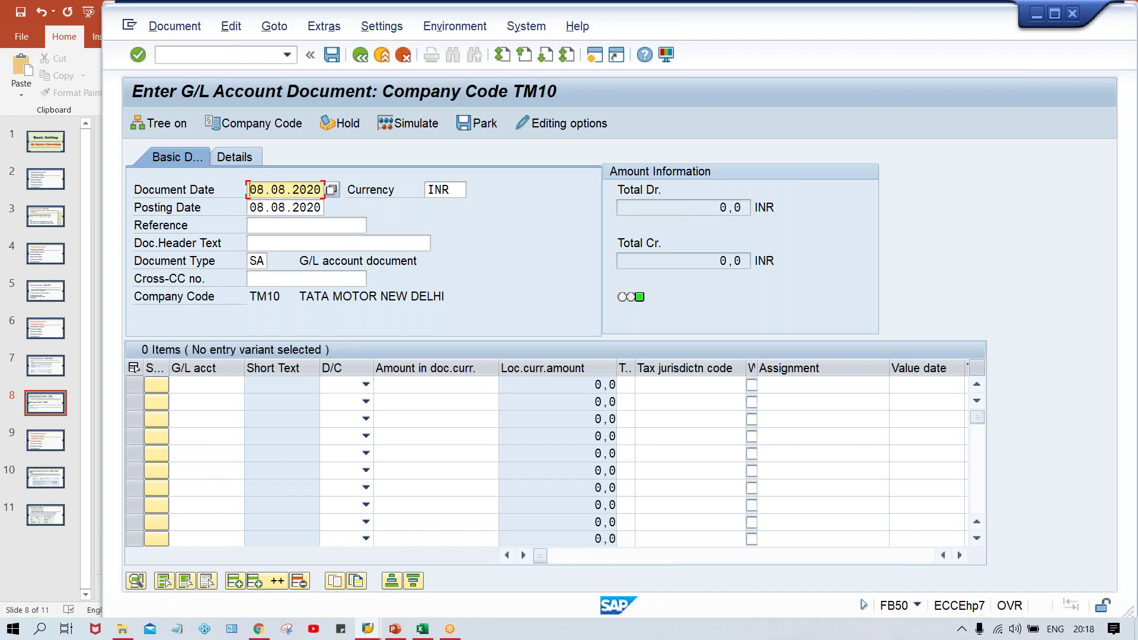
- Restart FB50 and confirm a new G/L account document with document date 08.08.2020 and the Reference field empty
{"action": "left_click", "coordinate": [237, 55]}
{"action": "type", "text": "/n"}
{"action": "key", "text": "BackSpace"}
{"action": "type", "text": "NFB50"}
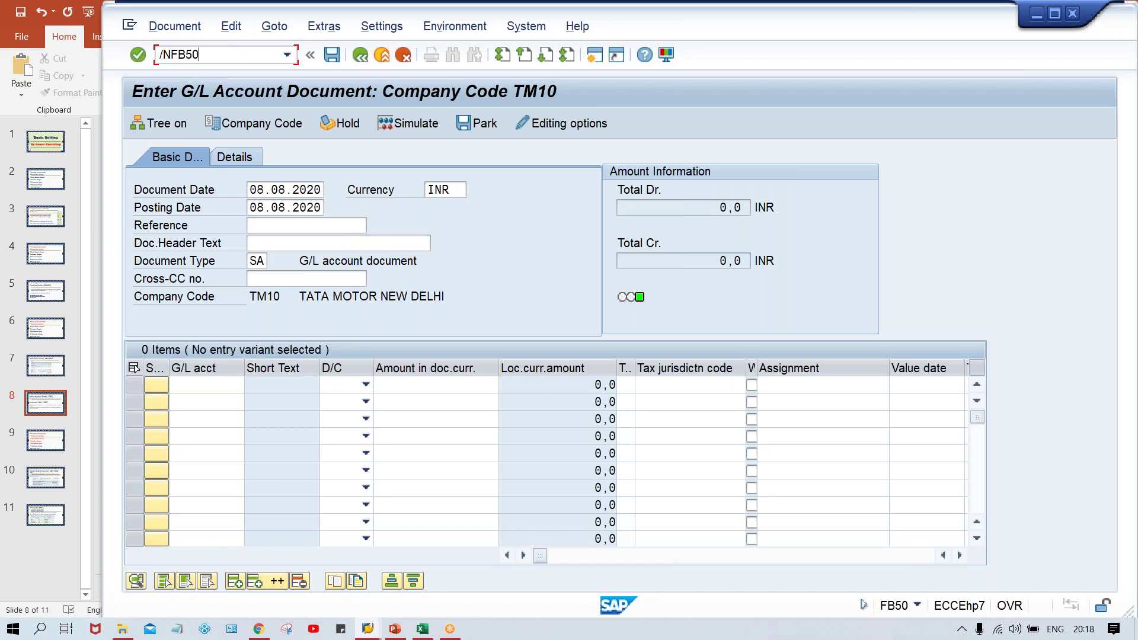
{"action": "key", "text": "Return"}
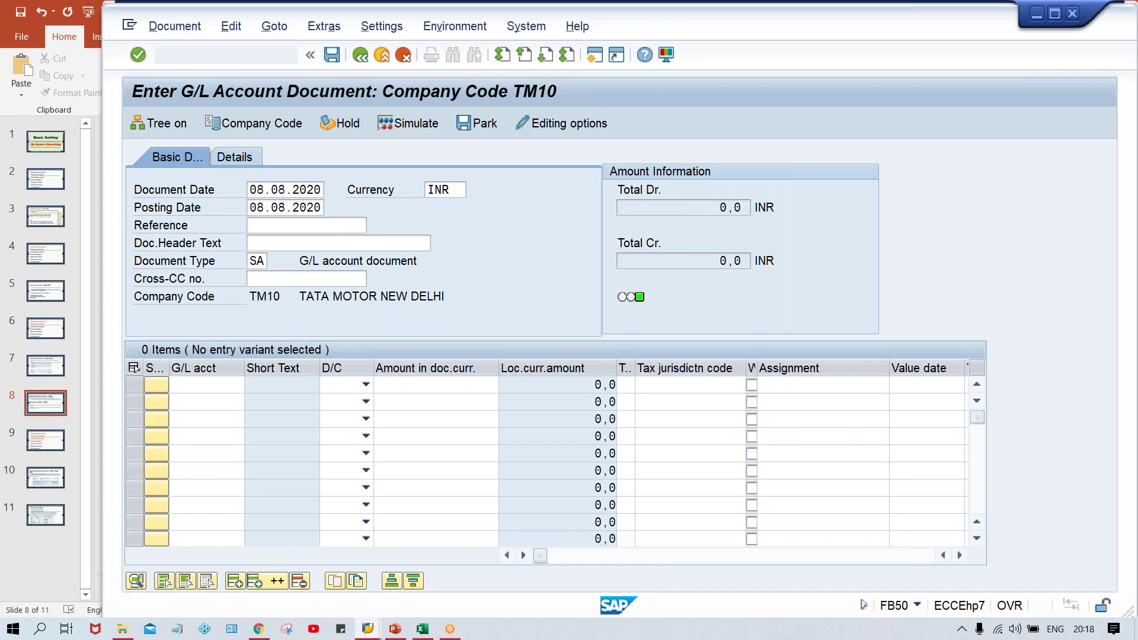
{"action": "key", "text": "Down"}
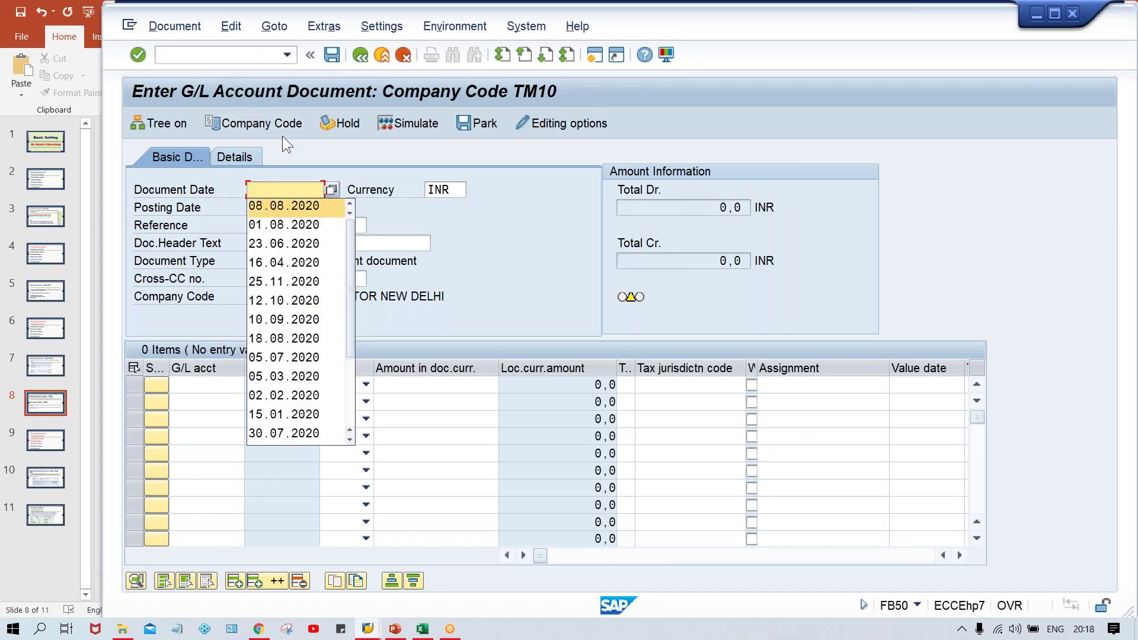
{"action": "key", "text": "Return"}
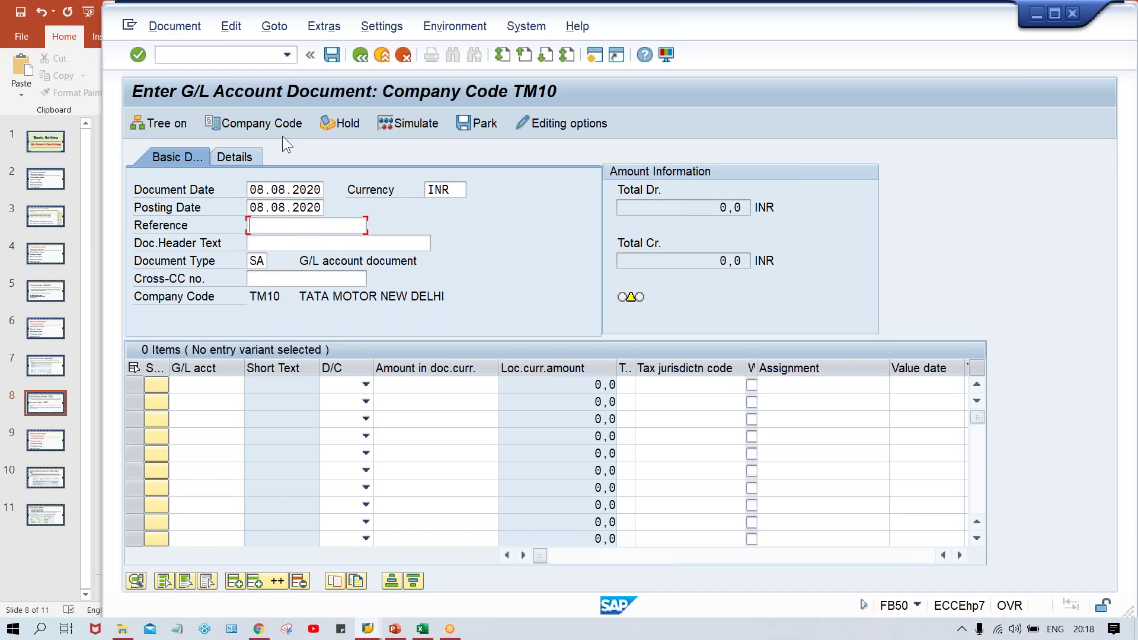
{"action": "key", "text": "Return"}
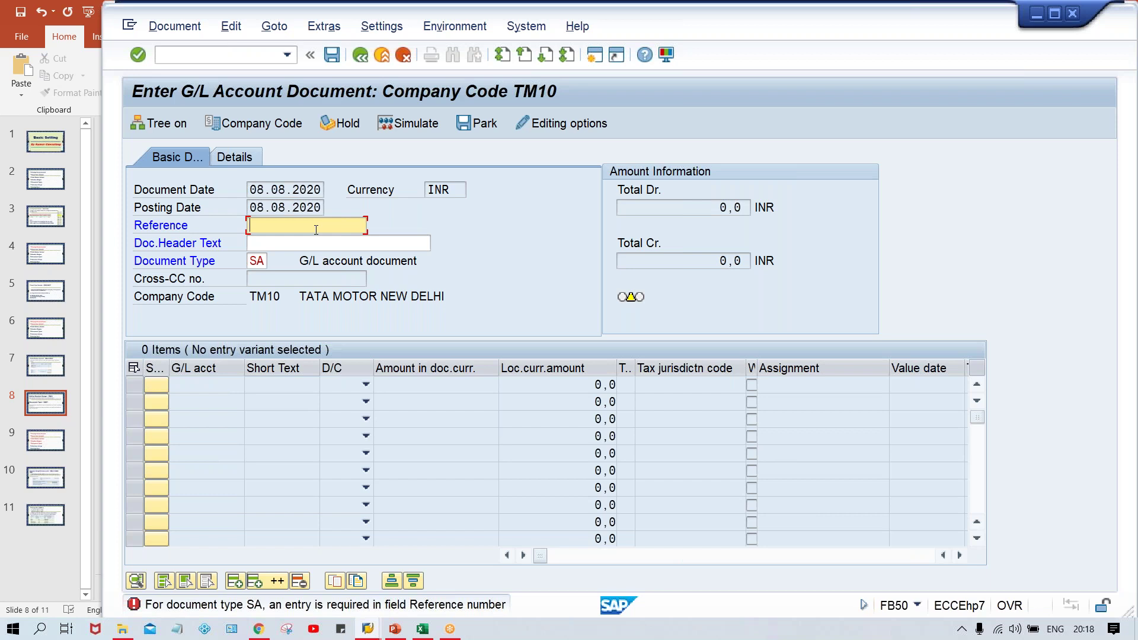
- Enter TEST as both the reference and the document header text of the G/L account document
{"action": "type", "text": "TEST"}
{"action": "key", "text": "Return"}
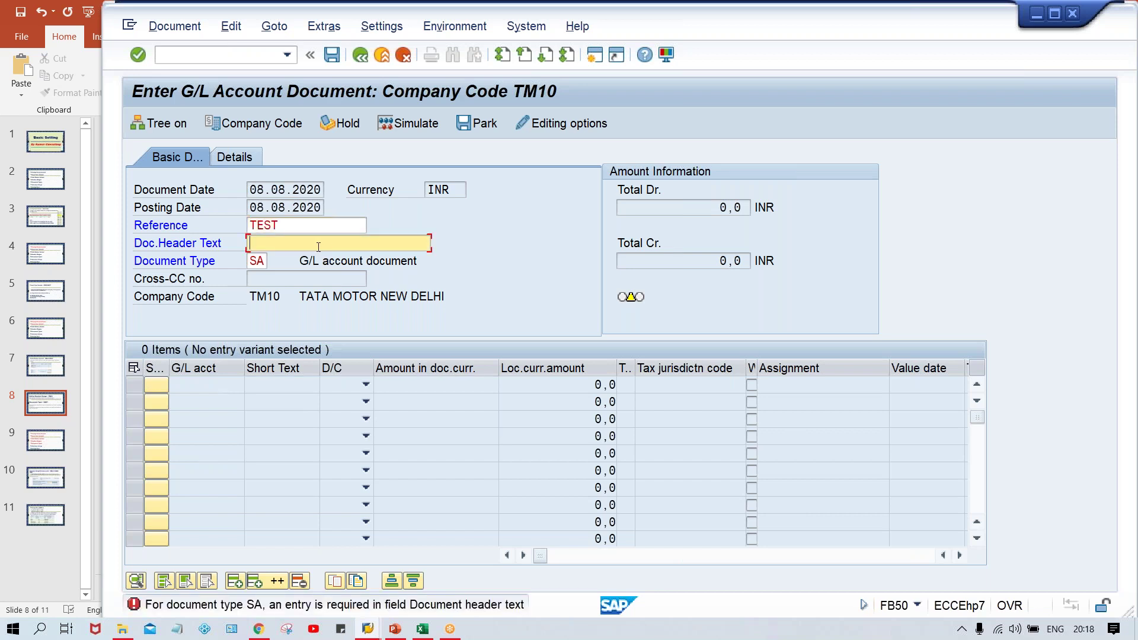
{"action": "type", "text": "TEST"}
{"action": "key", "text": "Return"}
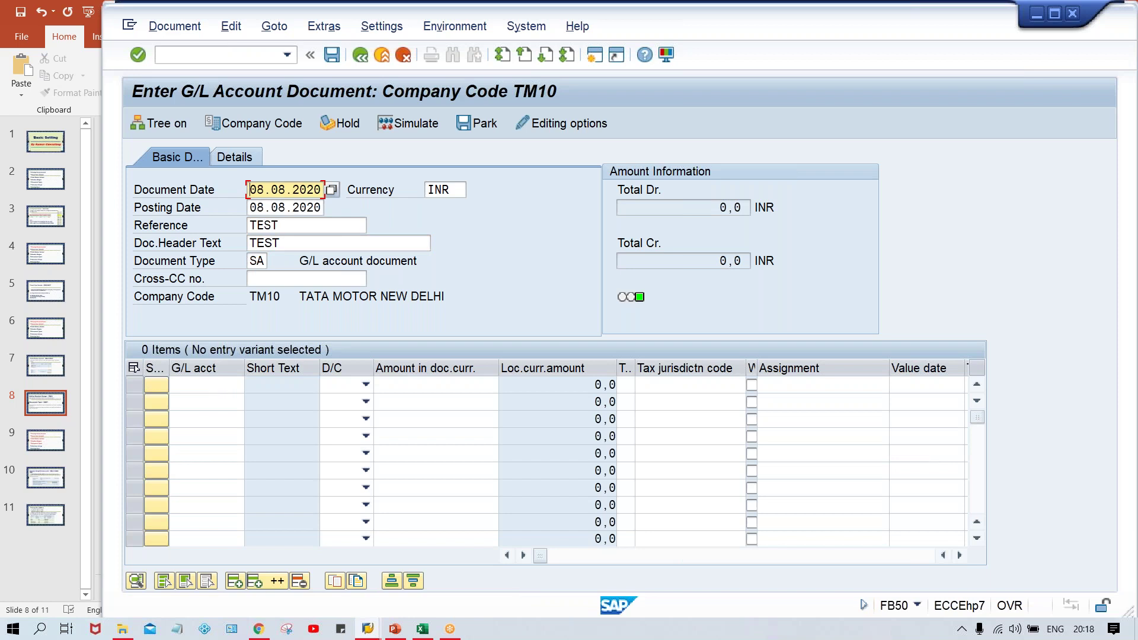
{"action": "left_click", "coordinate": [295, 223]}
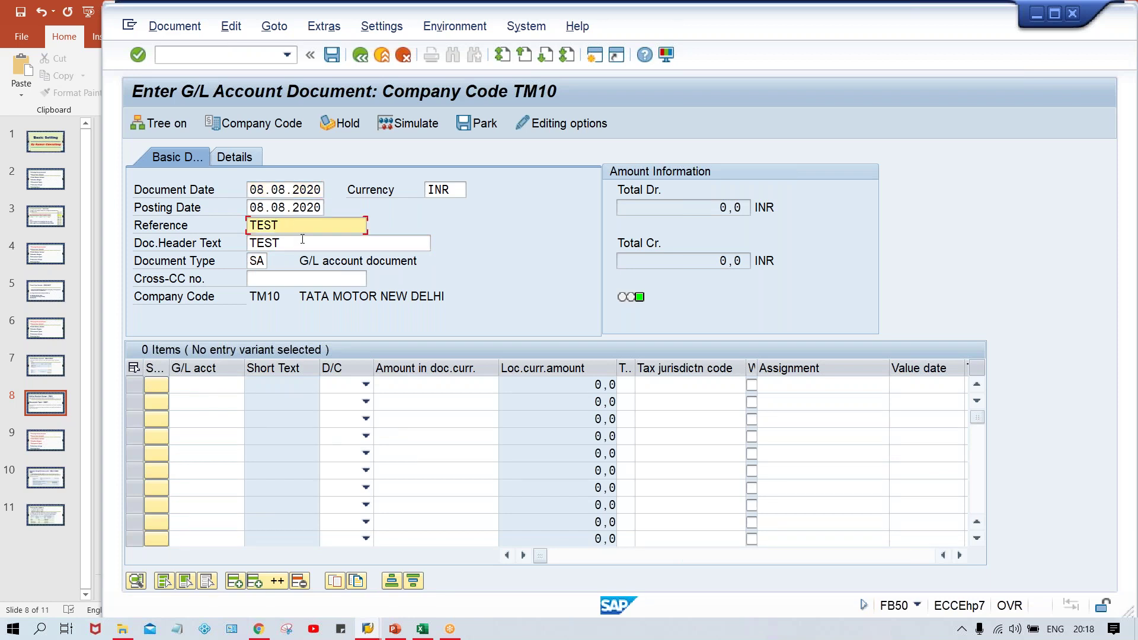
{"action": "left_click", "coordinate": [303, 239]}
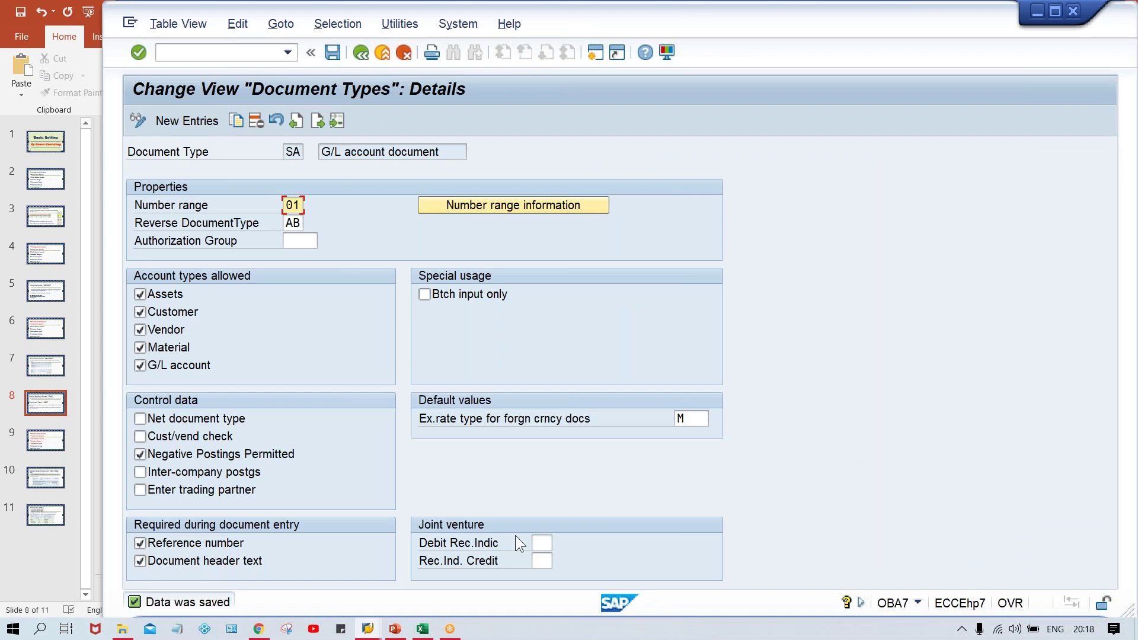
- In the OBA7 session, make reference number and document header text optional for document type SA and save
{"action": "left_click", "coordinate": [141, 561]}
{"action": "left_click", "coordinate": [140, 543]}
{"action": "key", "text": "ctrl+s"}
- Return to the FB50 session, restart the transaction and confirm document date 08.08.2020 with reference and header text left blank
{"action": "key", "text": "alt+Tab"}
{"action": "left_click", "coordinate": [340, 242]}
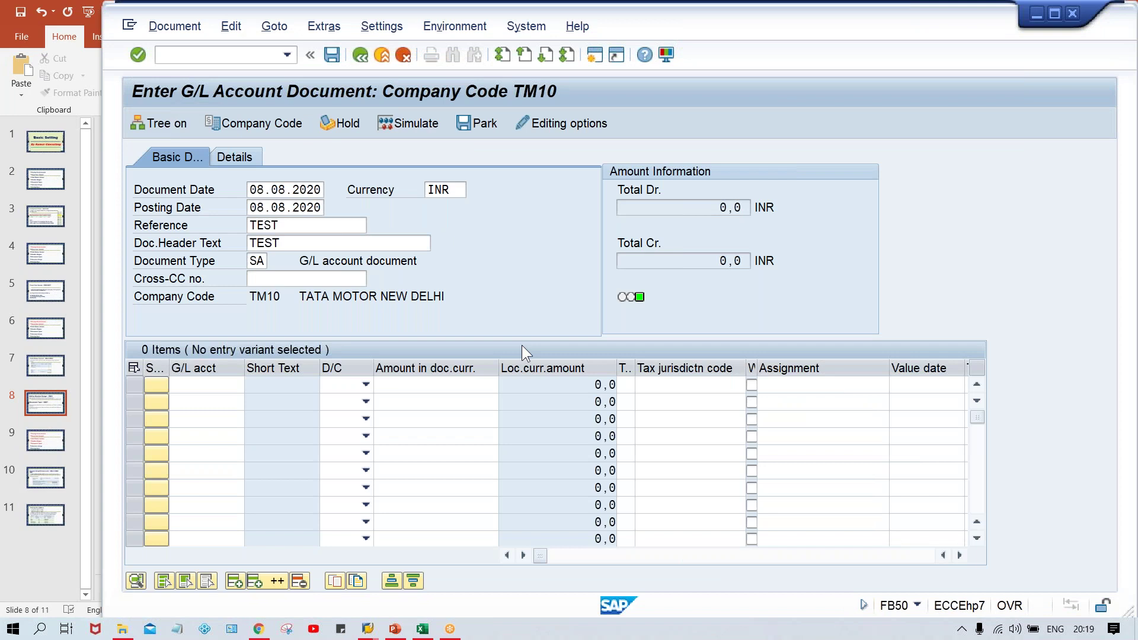
{"action": "left_click", "coordinate": [299, 226]}
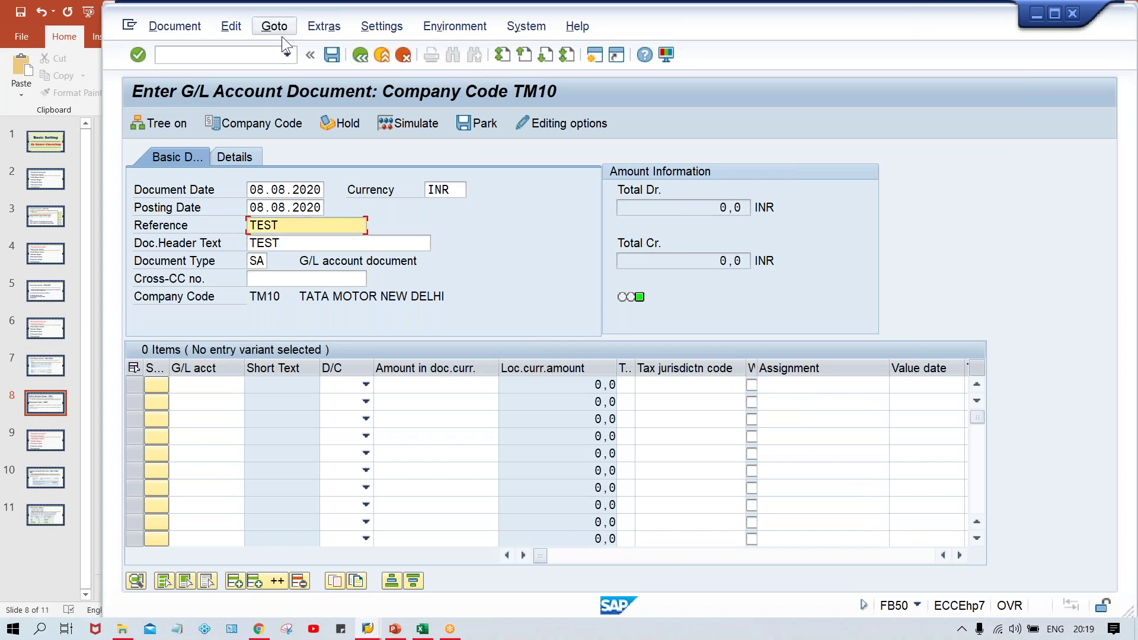
{"action": "left_click", "coordinate": [240, 57]}
{"action": "type", "text": "/"}
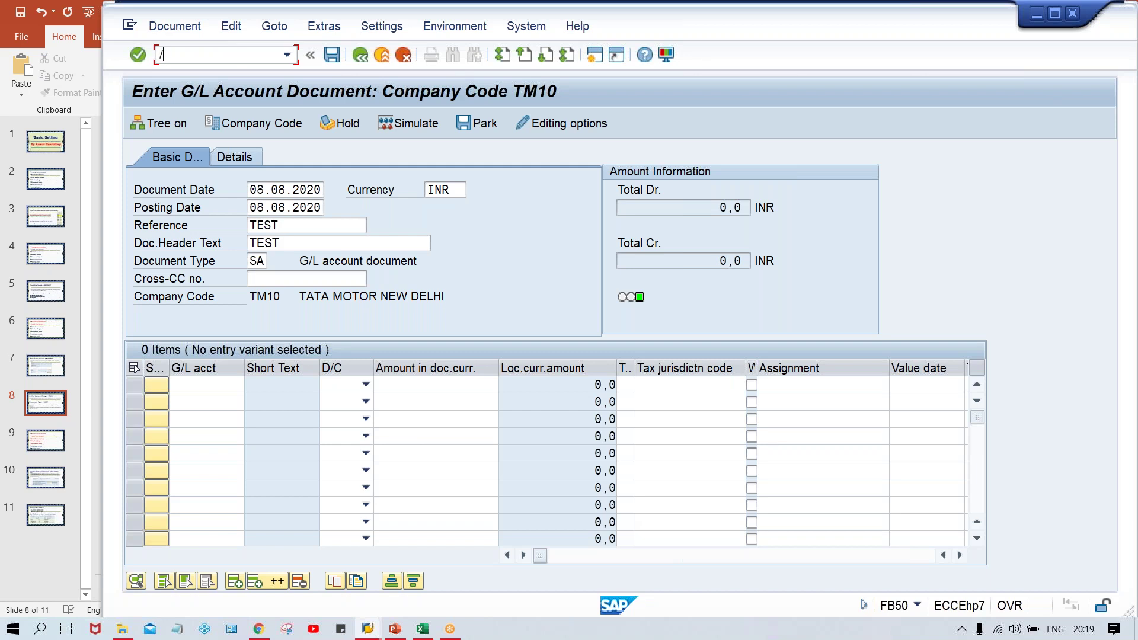
{"action": "type", "text": "NFB50"}
{"action": "key", "text": "Return"}
{"action": "left_click", "coordinate": [279, 188]}
{"action": "key", "text": "Down"}
{"action": "key", "text": "Down"}
{"action": "key", "text": "Up"}
{"action": "key", "text": "Return"}
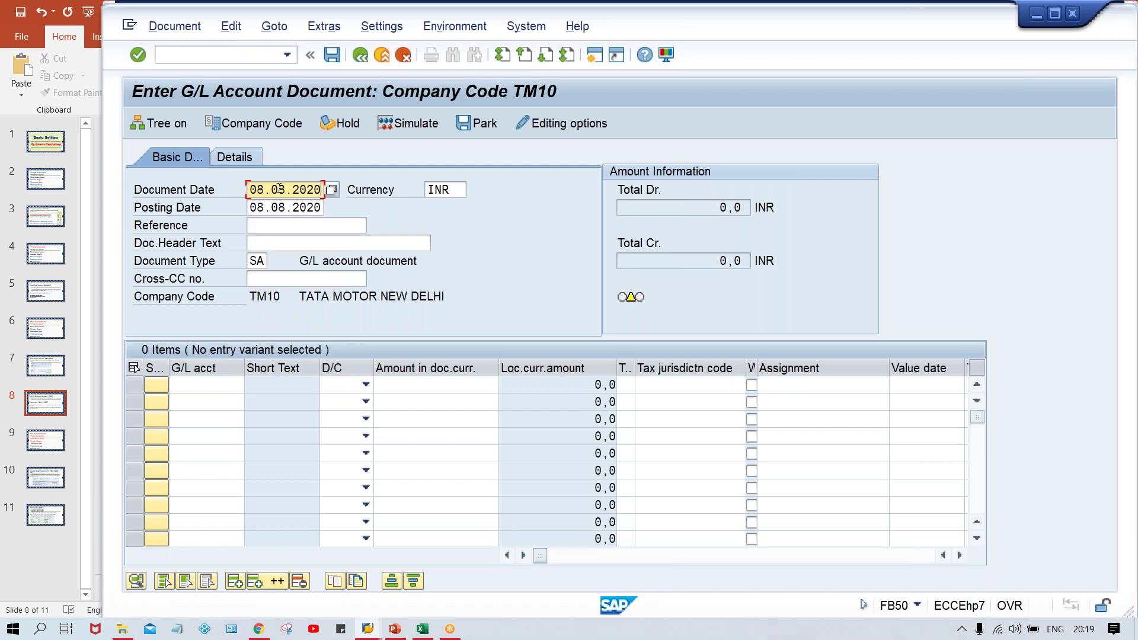
{"action": "left_click_drag", "start_coordinate": [249, 189], "coordinate": [341, 189]}
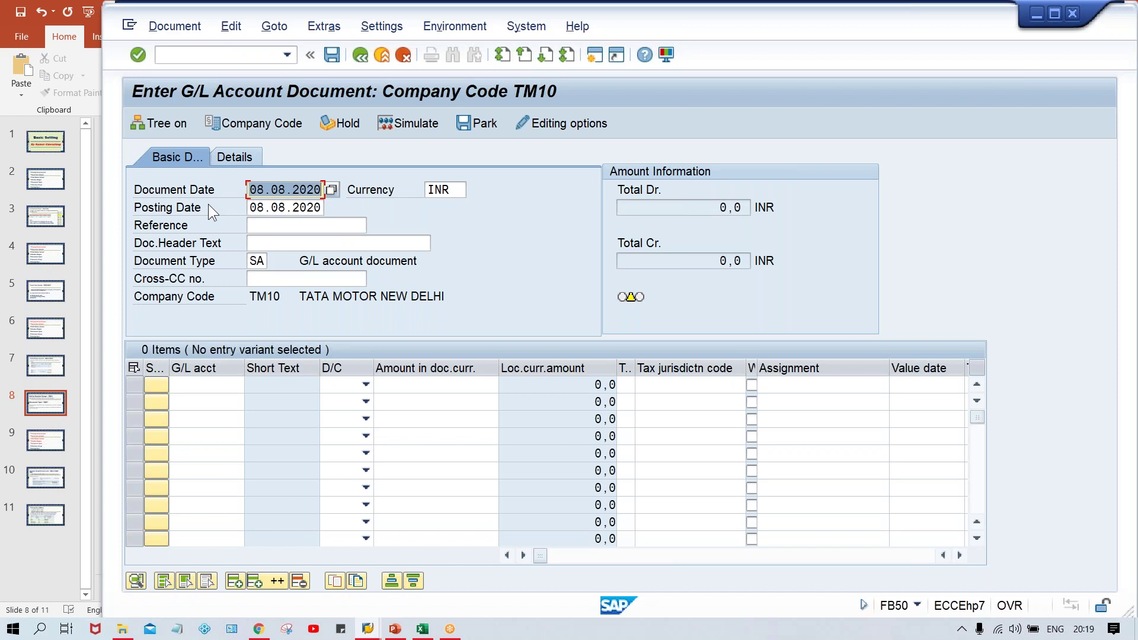
{"action": "key", "text": "Return"}
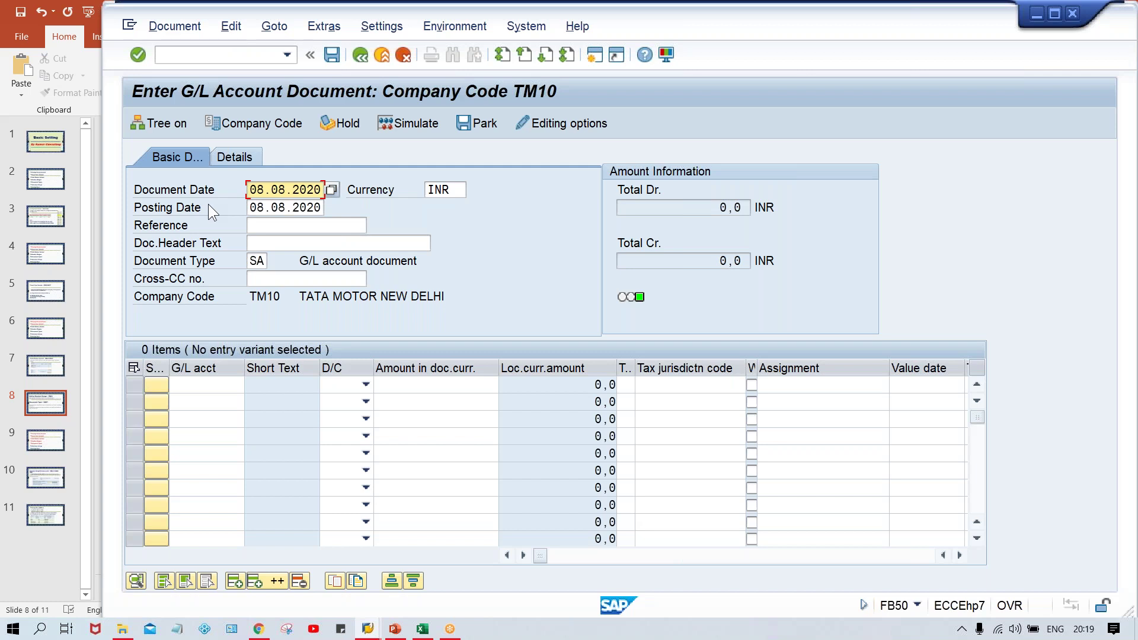
- Switch to the 6. Basic Settings presentation in PowerPoint
{"action": "key", "text": "alt+Tab"}
{"action": "key", "text": "alt+Tab"}
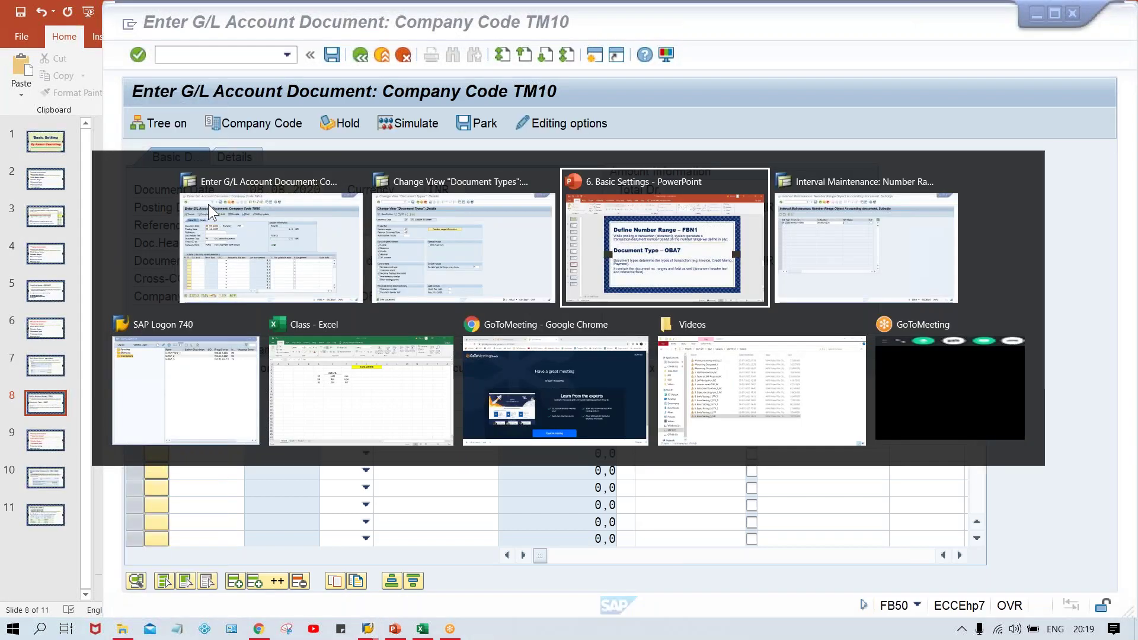